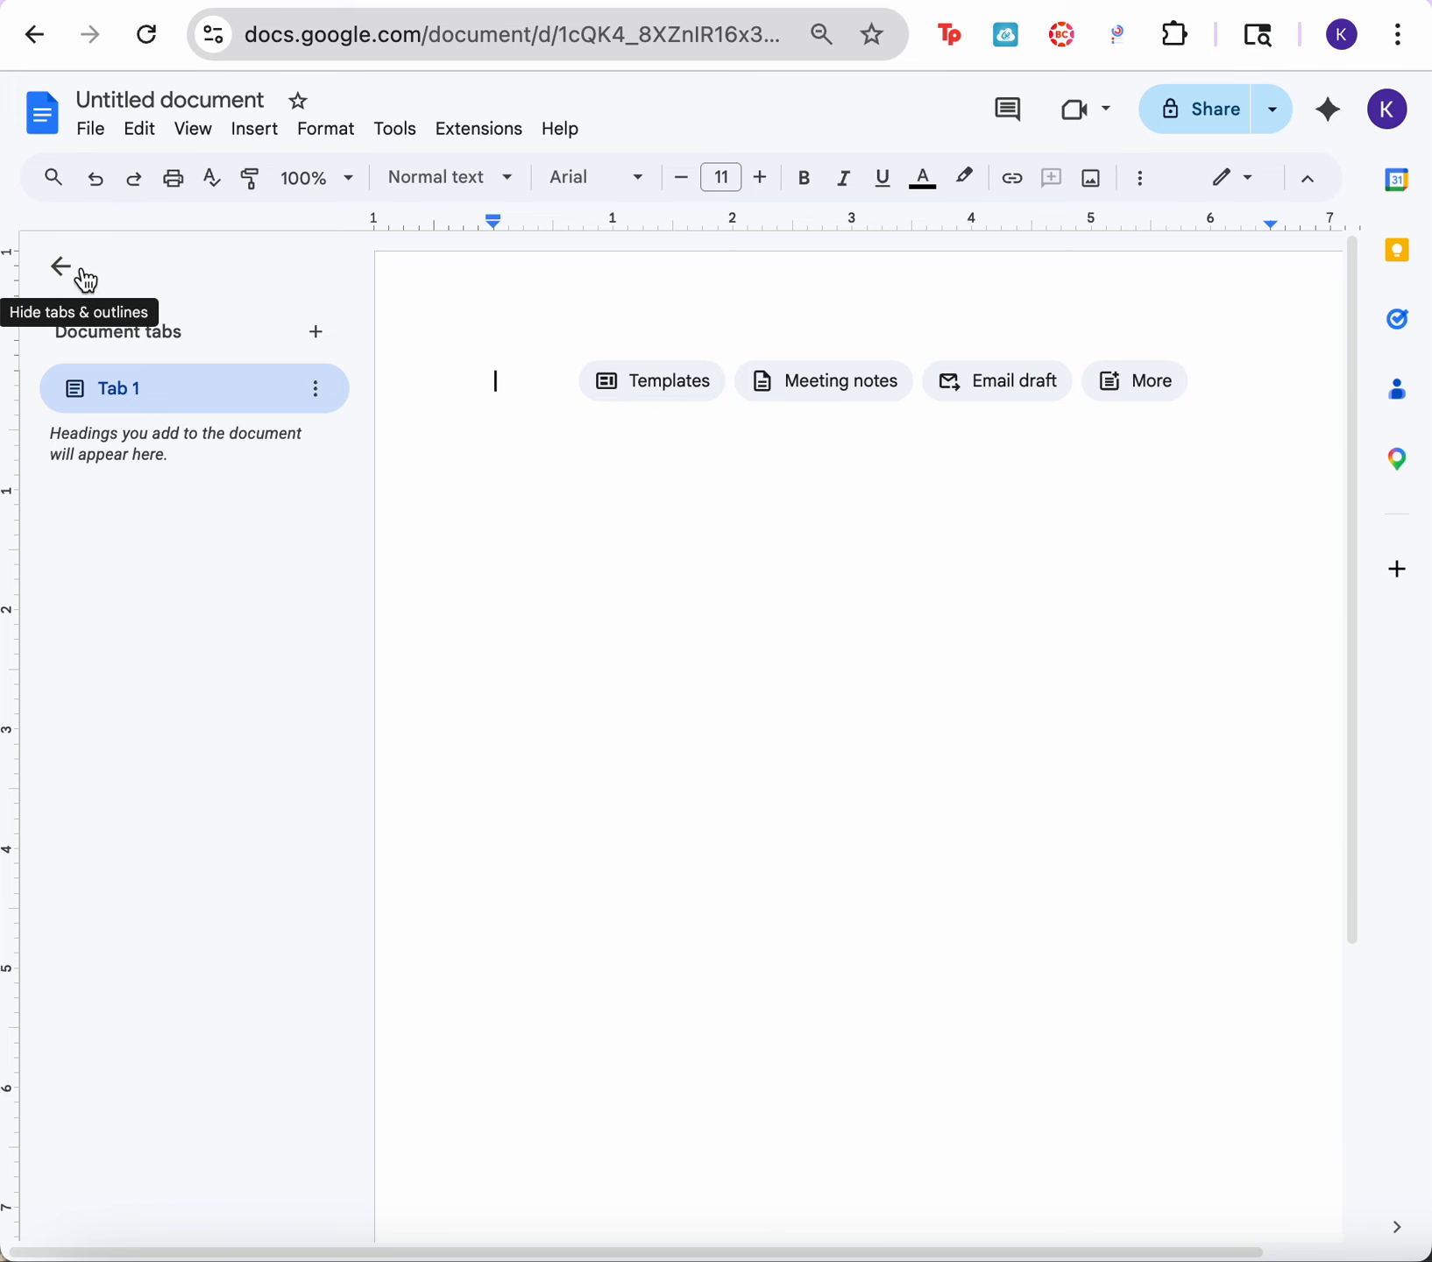
# Step: Hide the tabs and outlines panel and paste the copied paragraph into the empty document
pyautogui.click(54, 256)
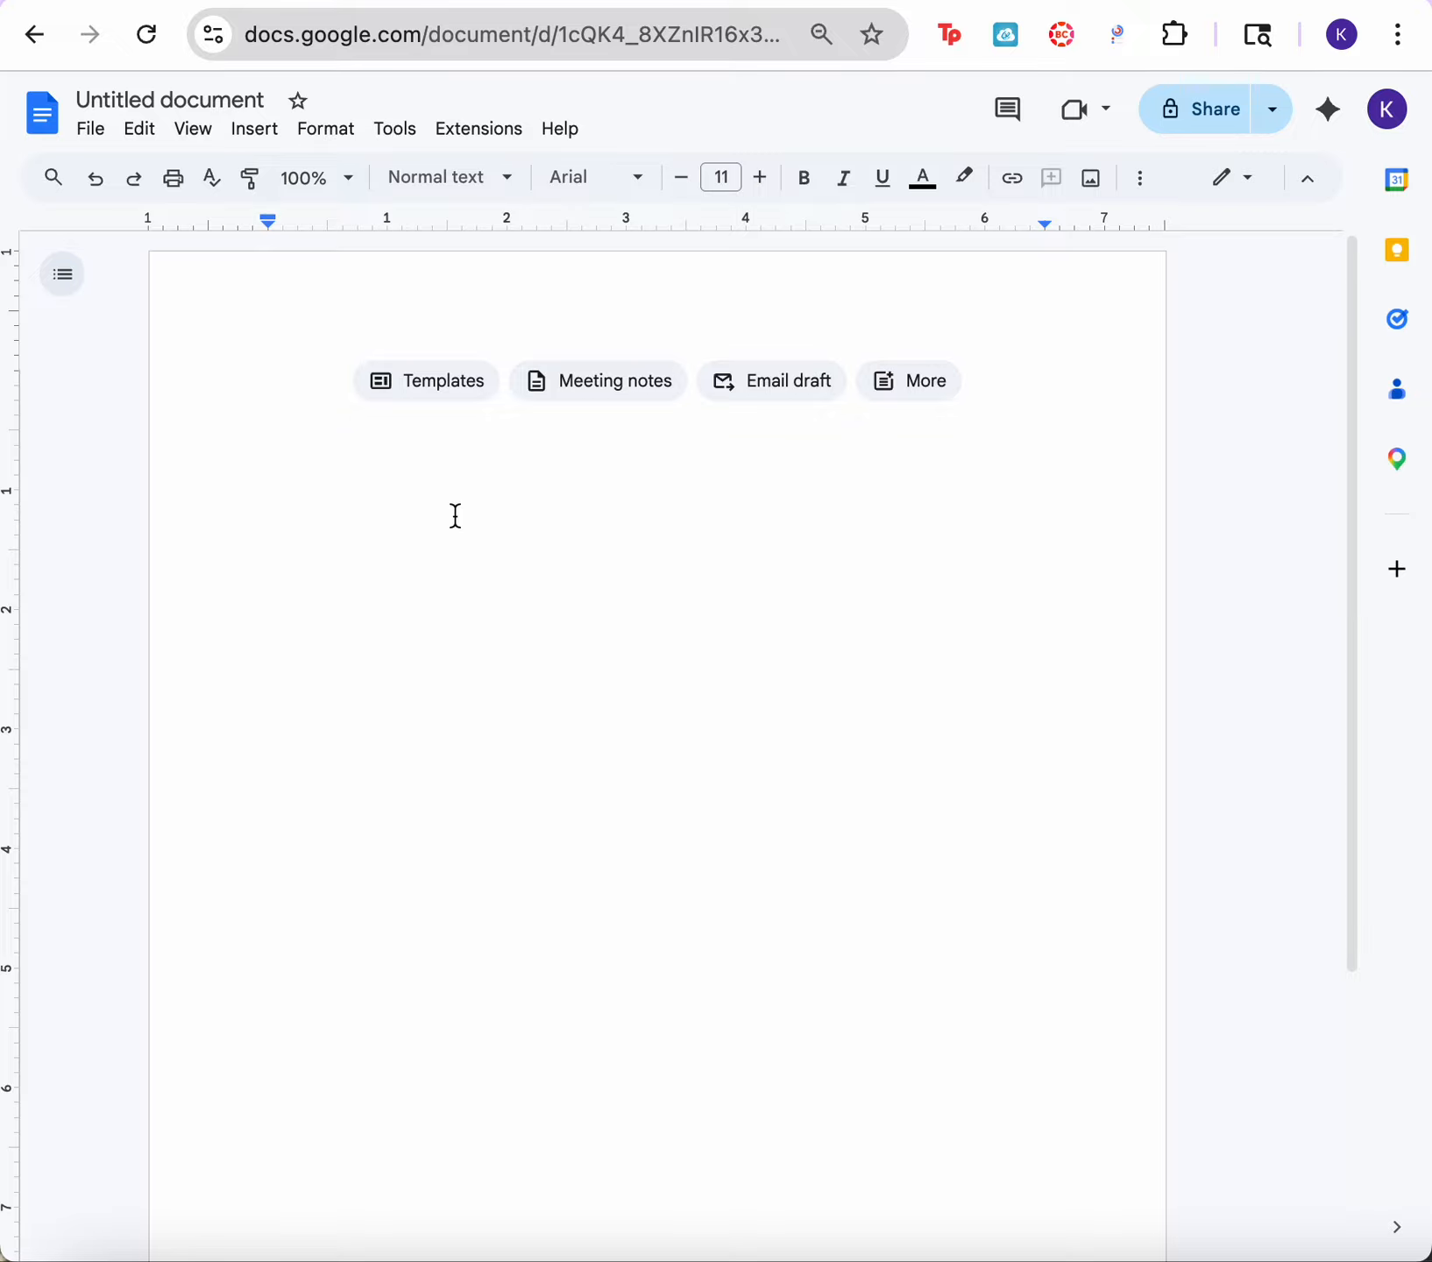
pyautogui.write("It wasn't supposed to end that way. The plan had been meticulously thought out and practiced again and again. There was only one possible result once it had been implemented, but as they stood there, the result wasn't anything close to what it should have been. They all blankly looked at each wondering how this could have happened. In their minds, they all began to blame the other members of the group as to why they had failed.")
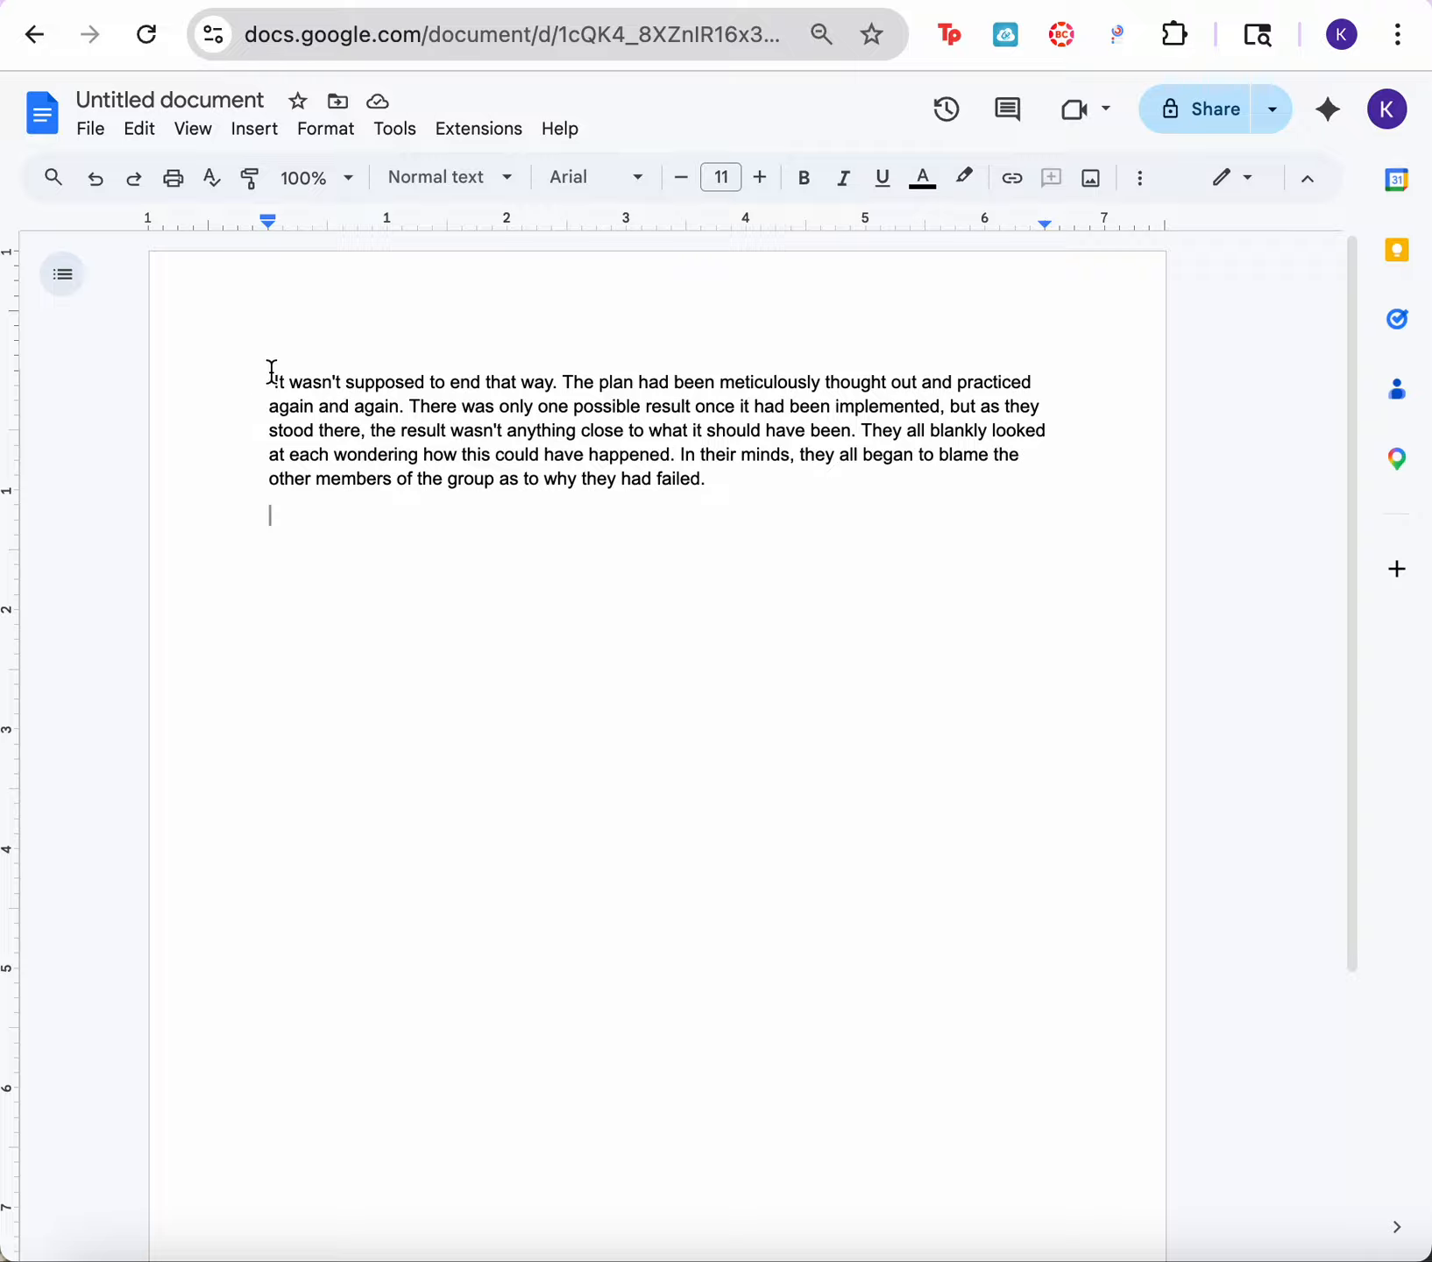
# Step: Format the whole pasted paragraph in Times New Roman at size 12
pyautogui.moveTo(271, 381); pyautogui.dragTo(733, 544)
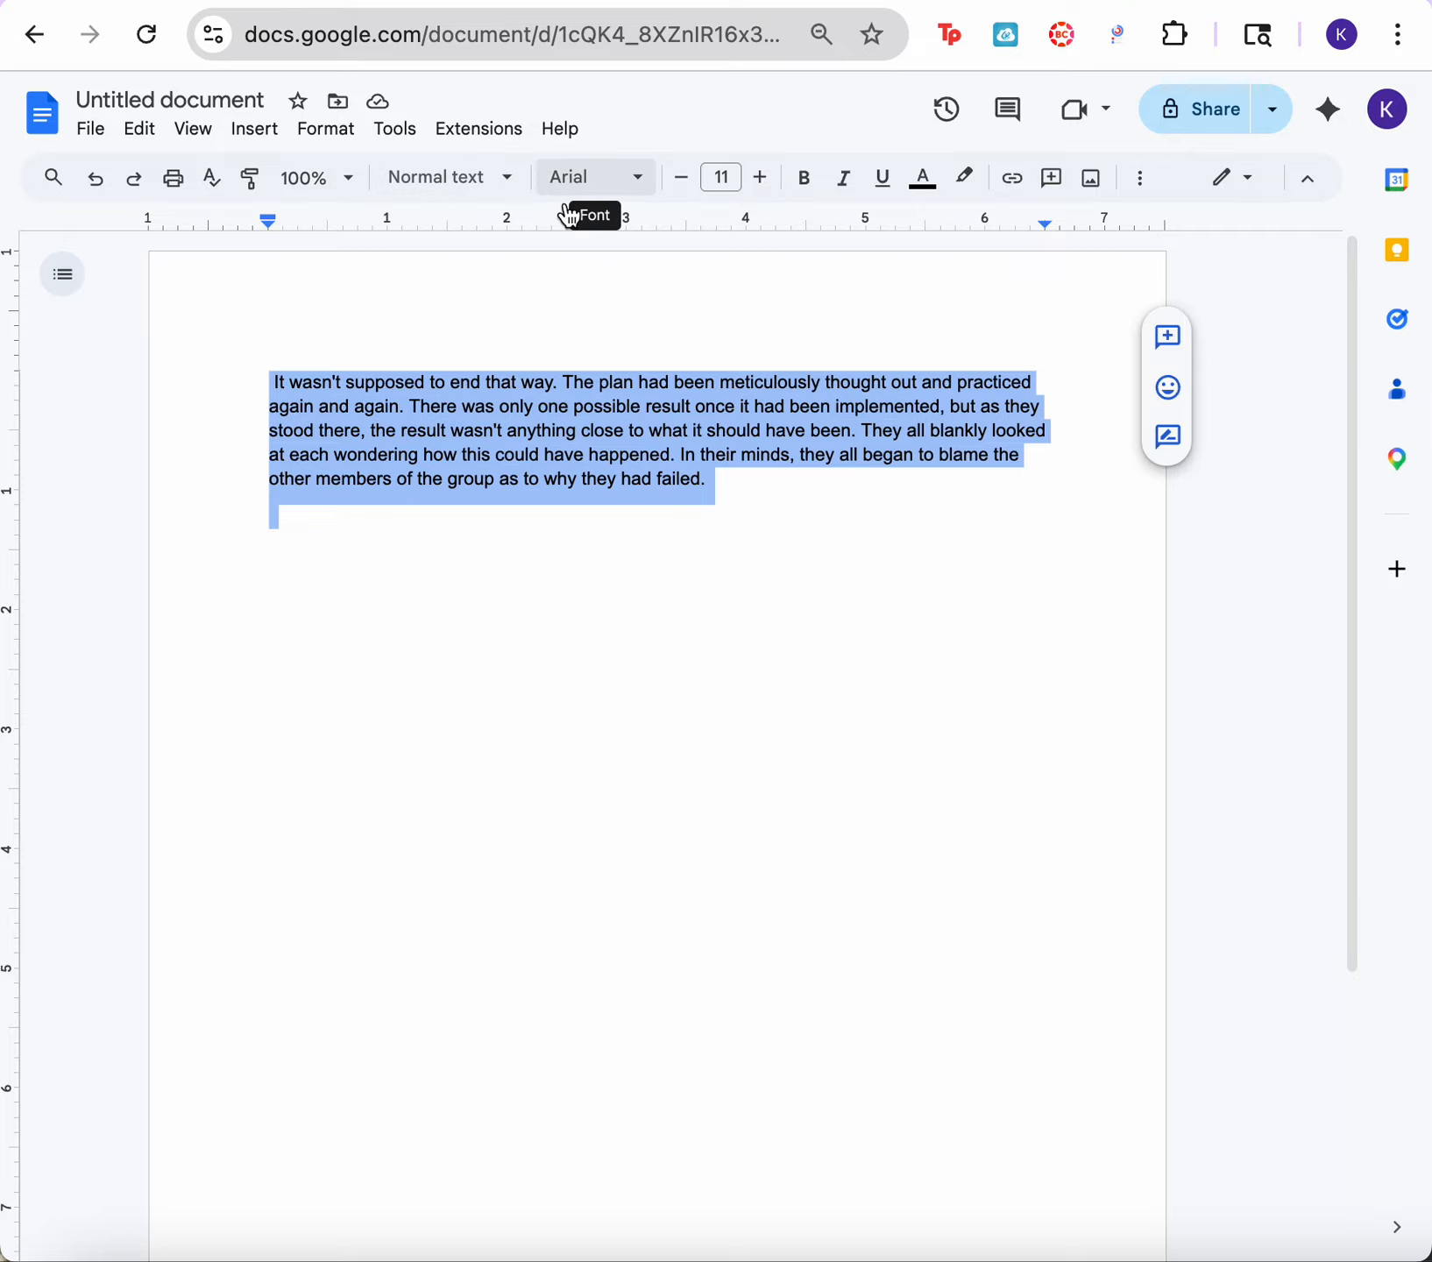
pyautogui.click(603, 186)
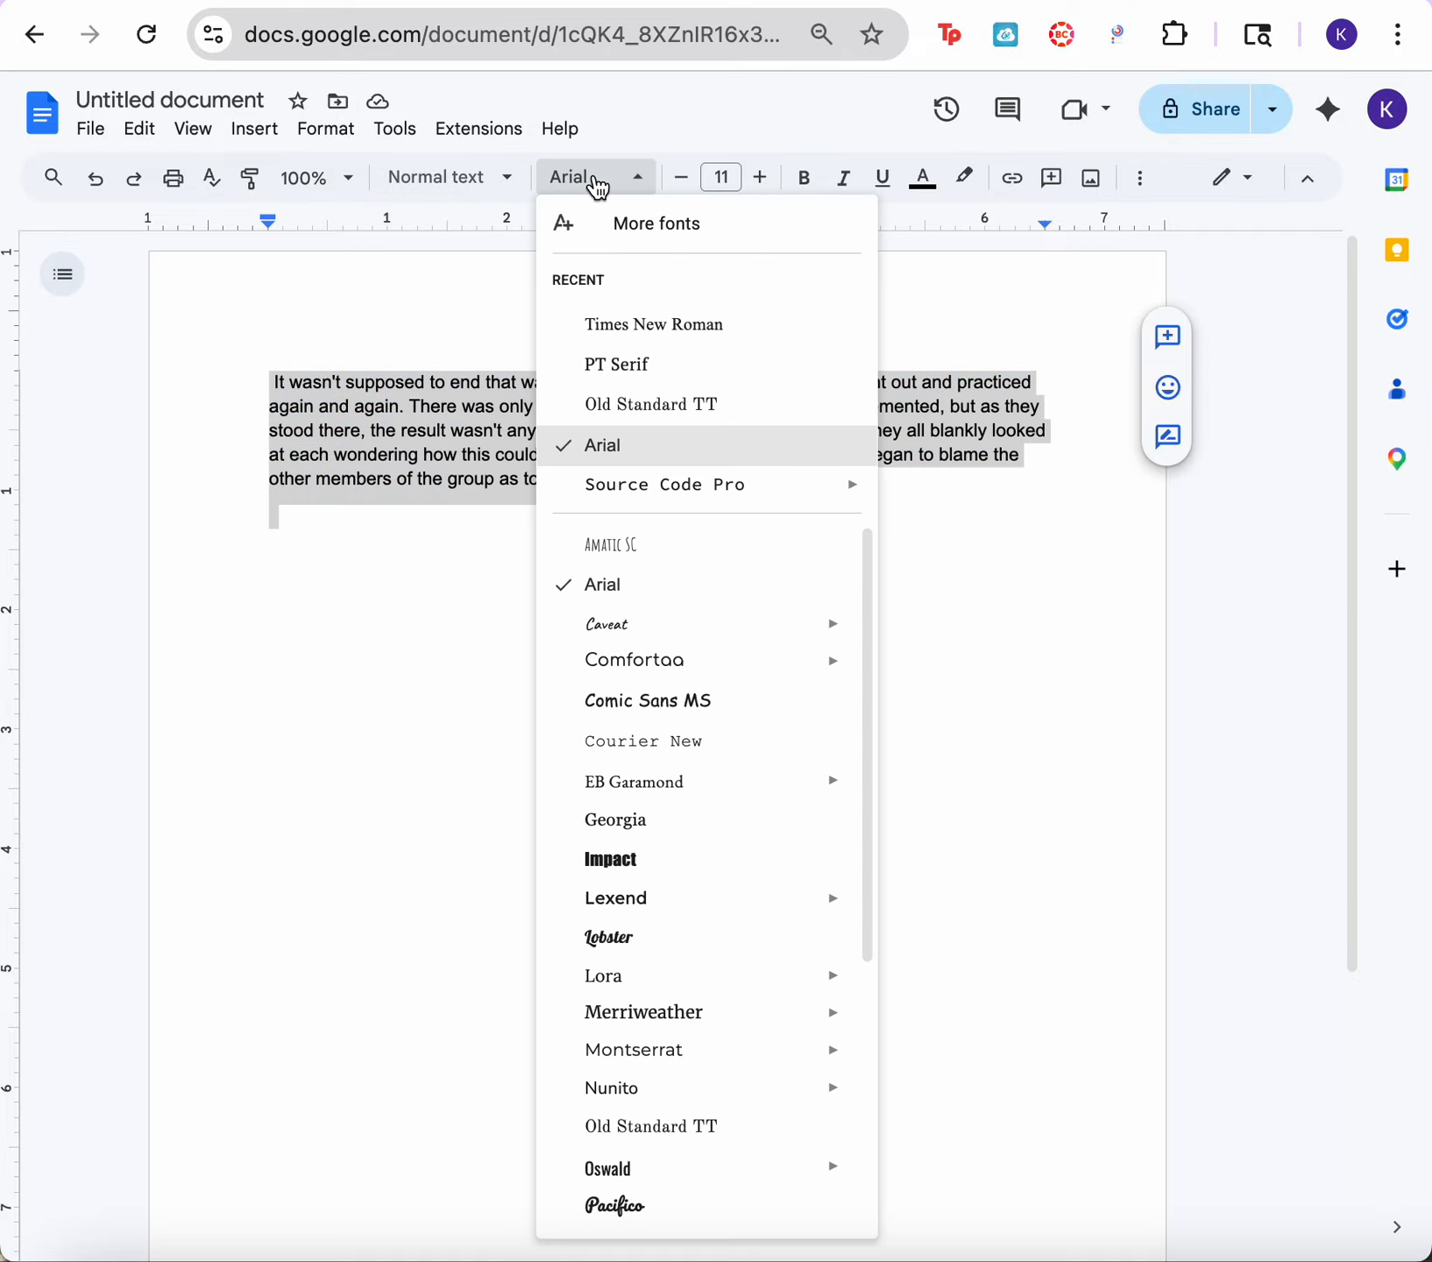
pyautogui.click(588, 326)
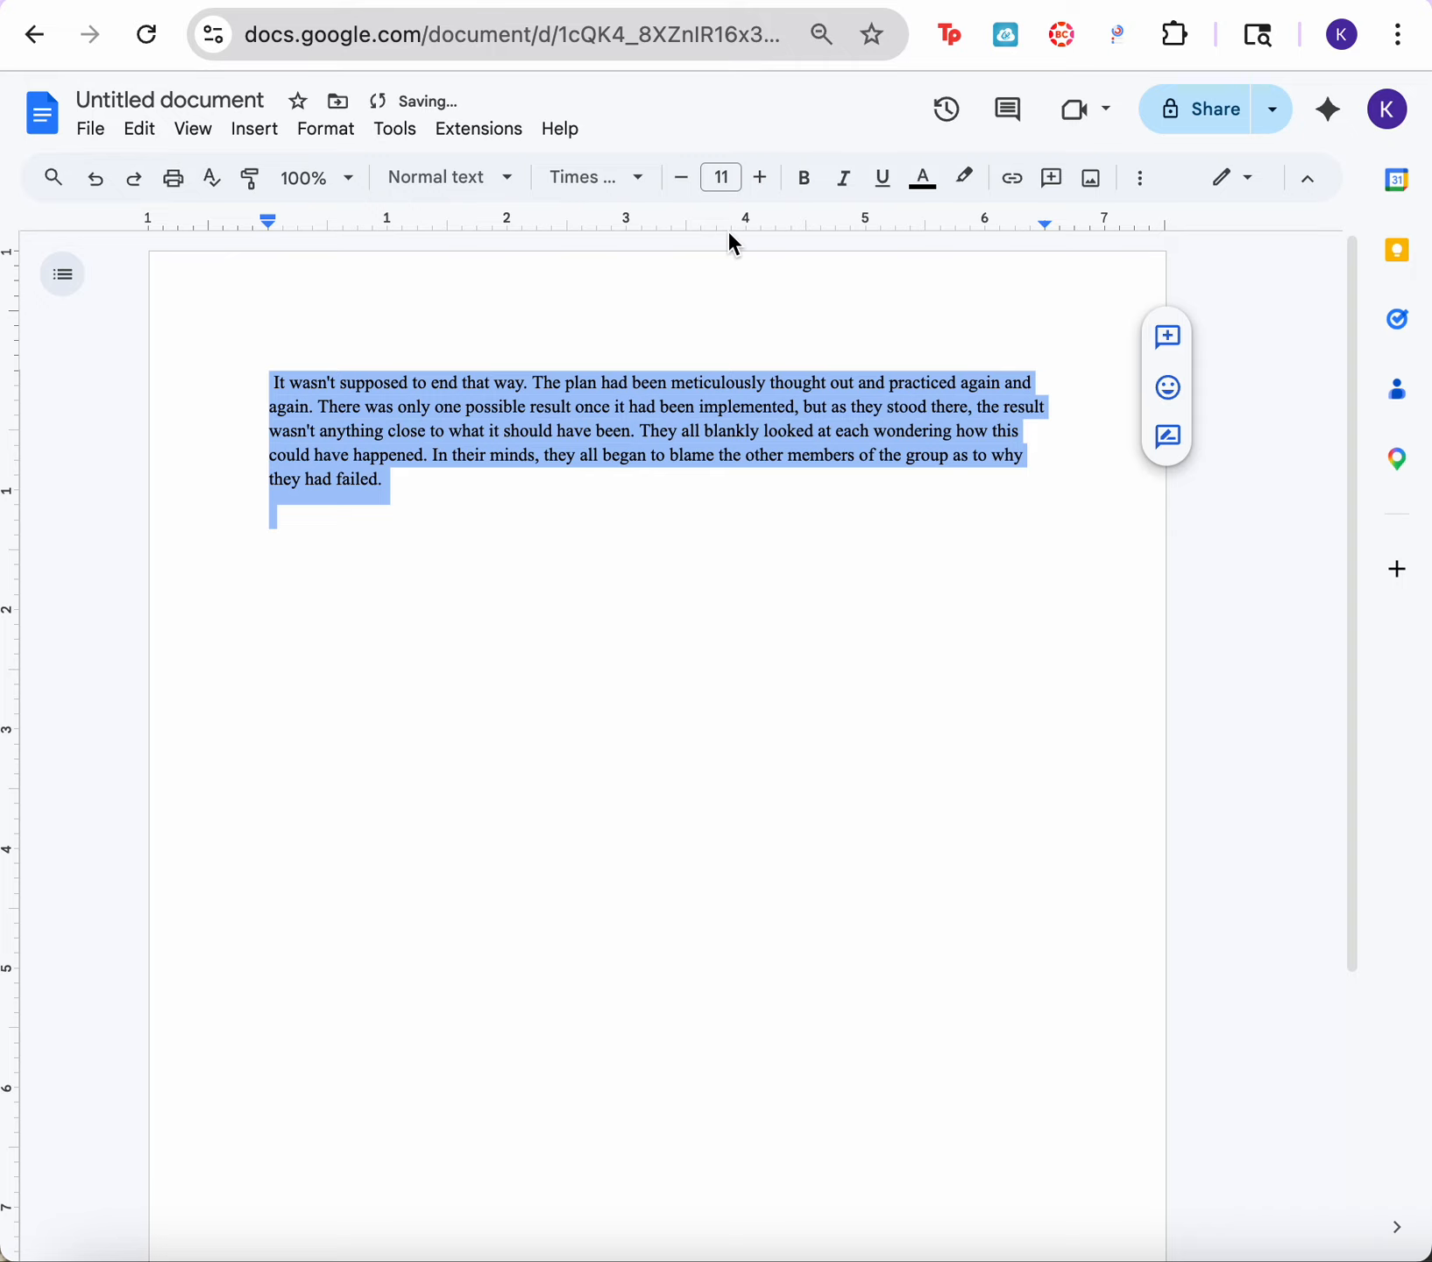
pyautogui.click(724, 178)
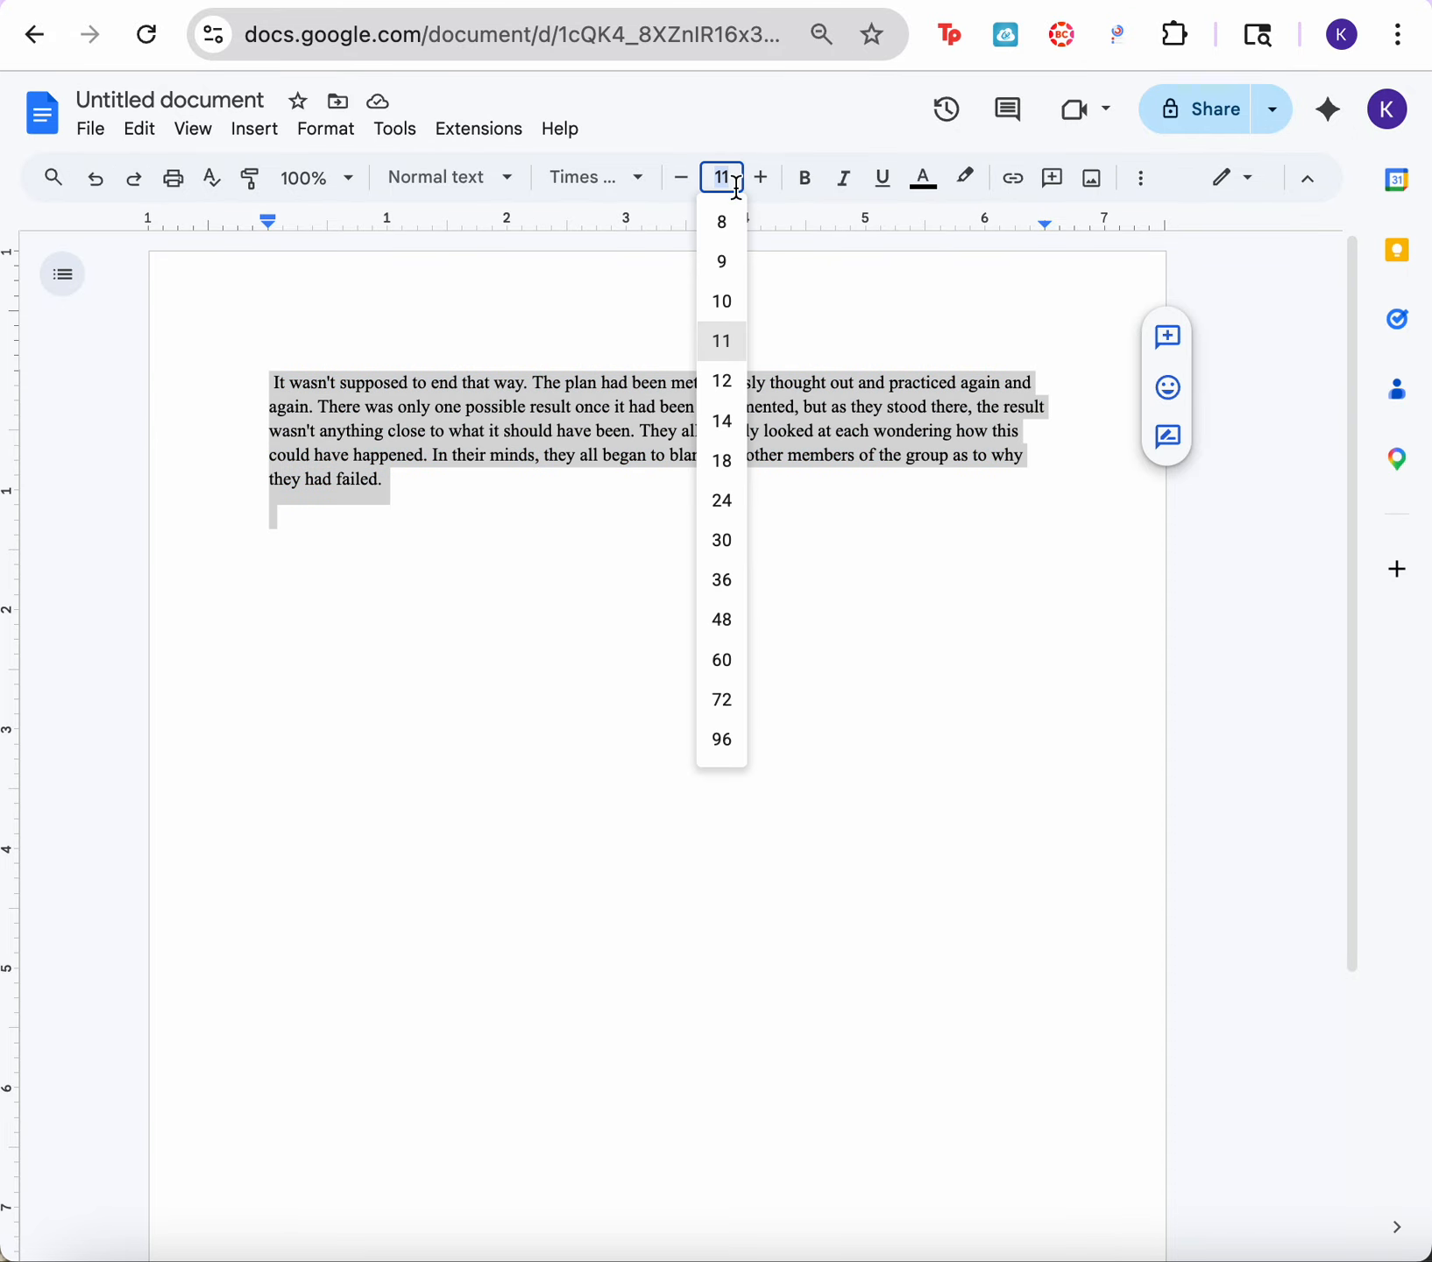
pyautogui.click(720, 379)
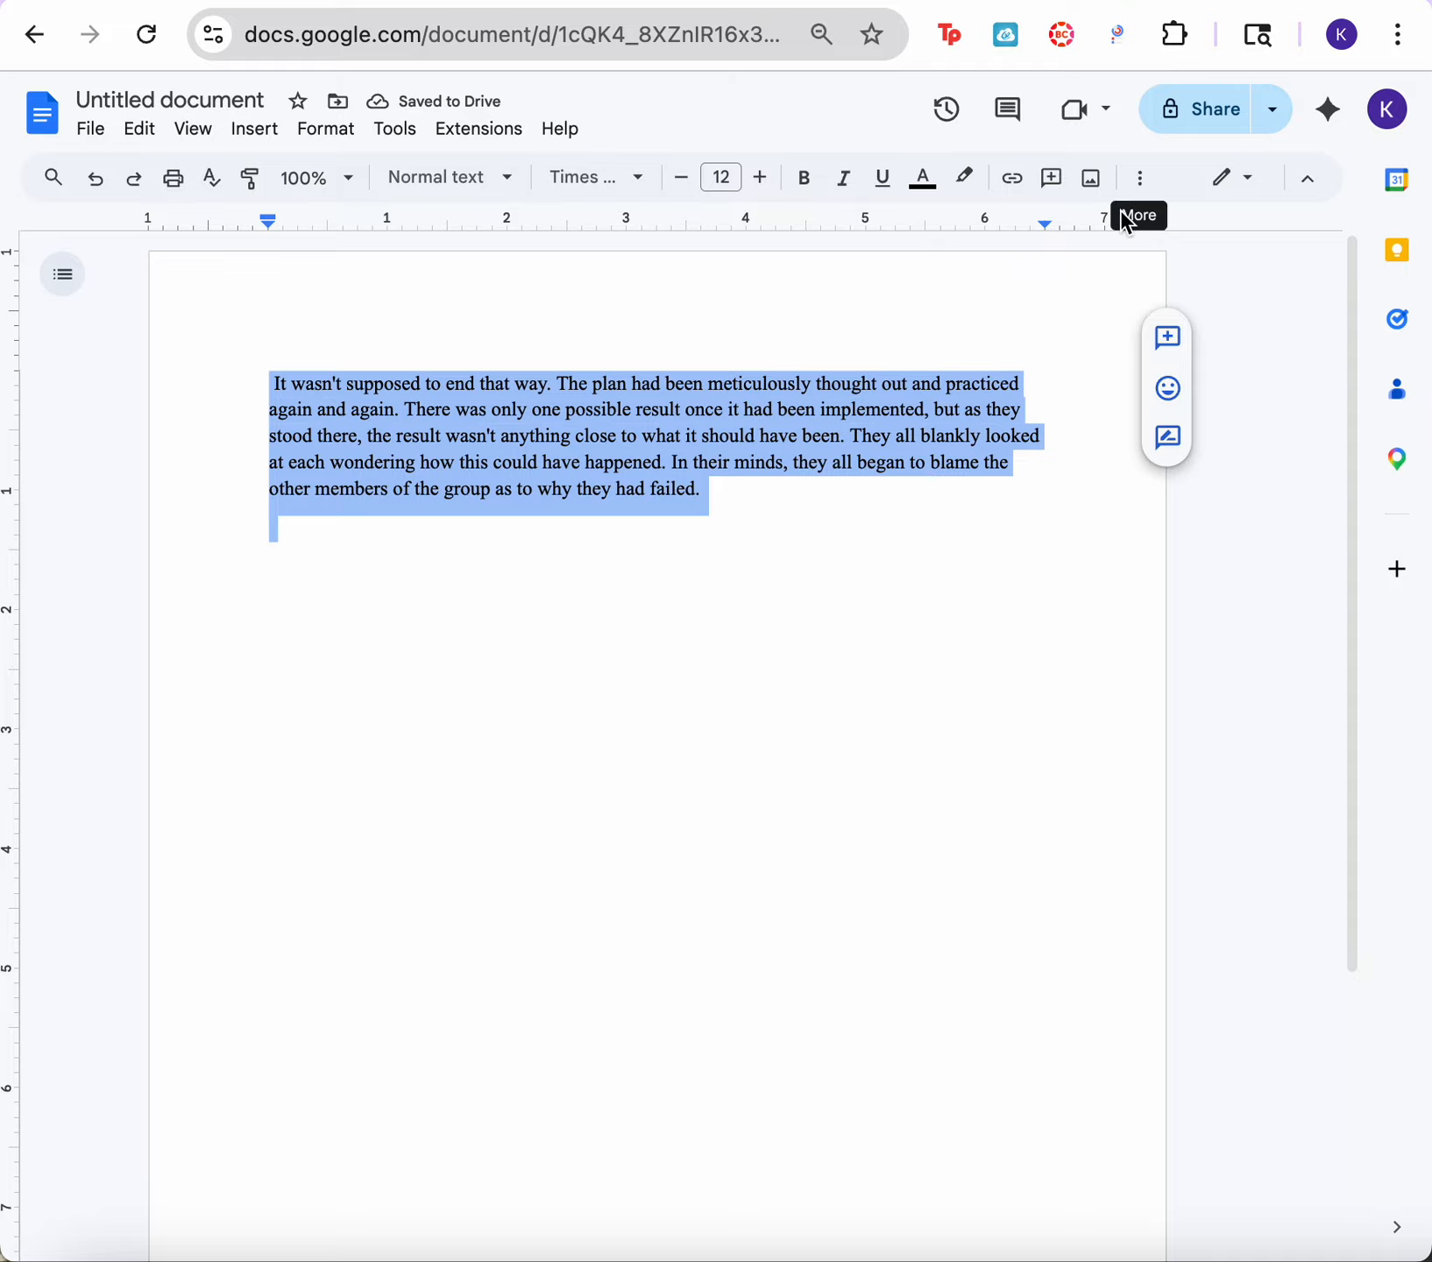
# Step: Apply double line spacing to the whole paragraph
pyautogui.click(1138, 186)
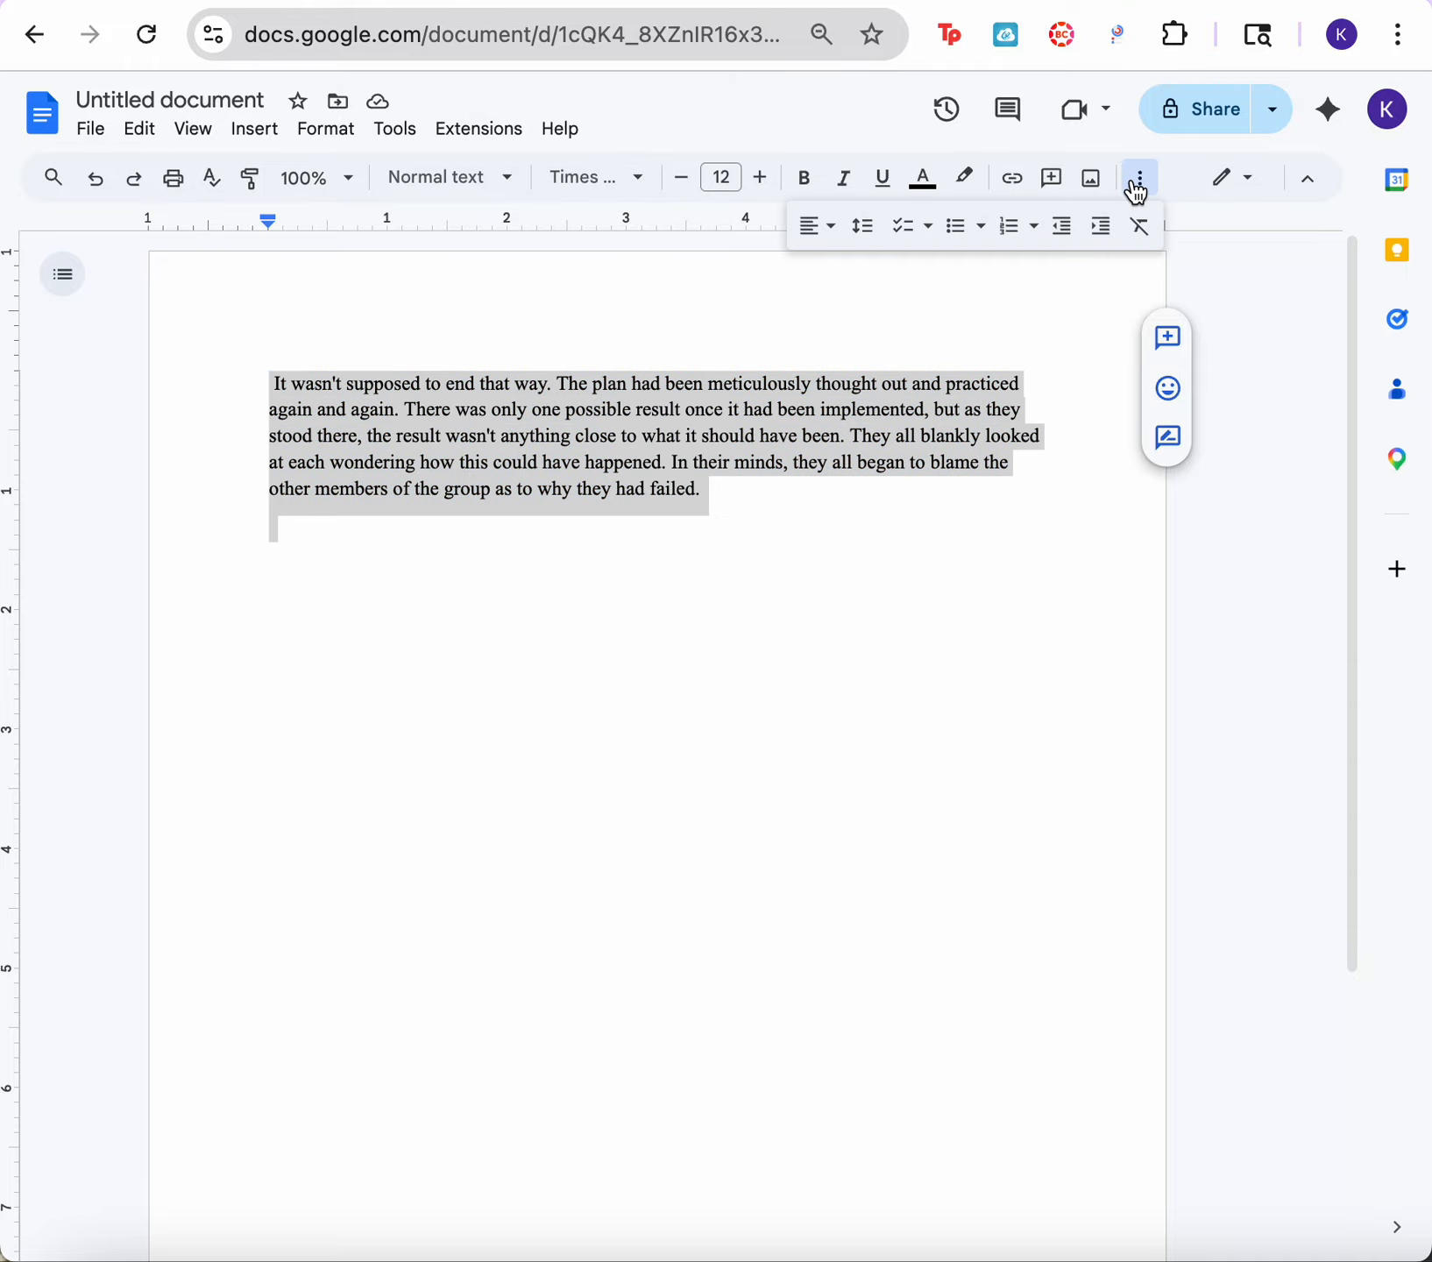
pyautogui.click(863, 226)
pyautogui.click(879, 393)
pyautogui.click(776, 624)
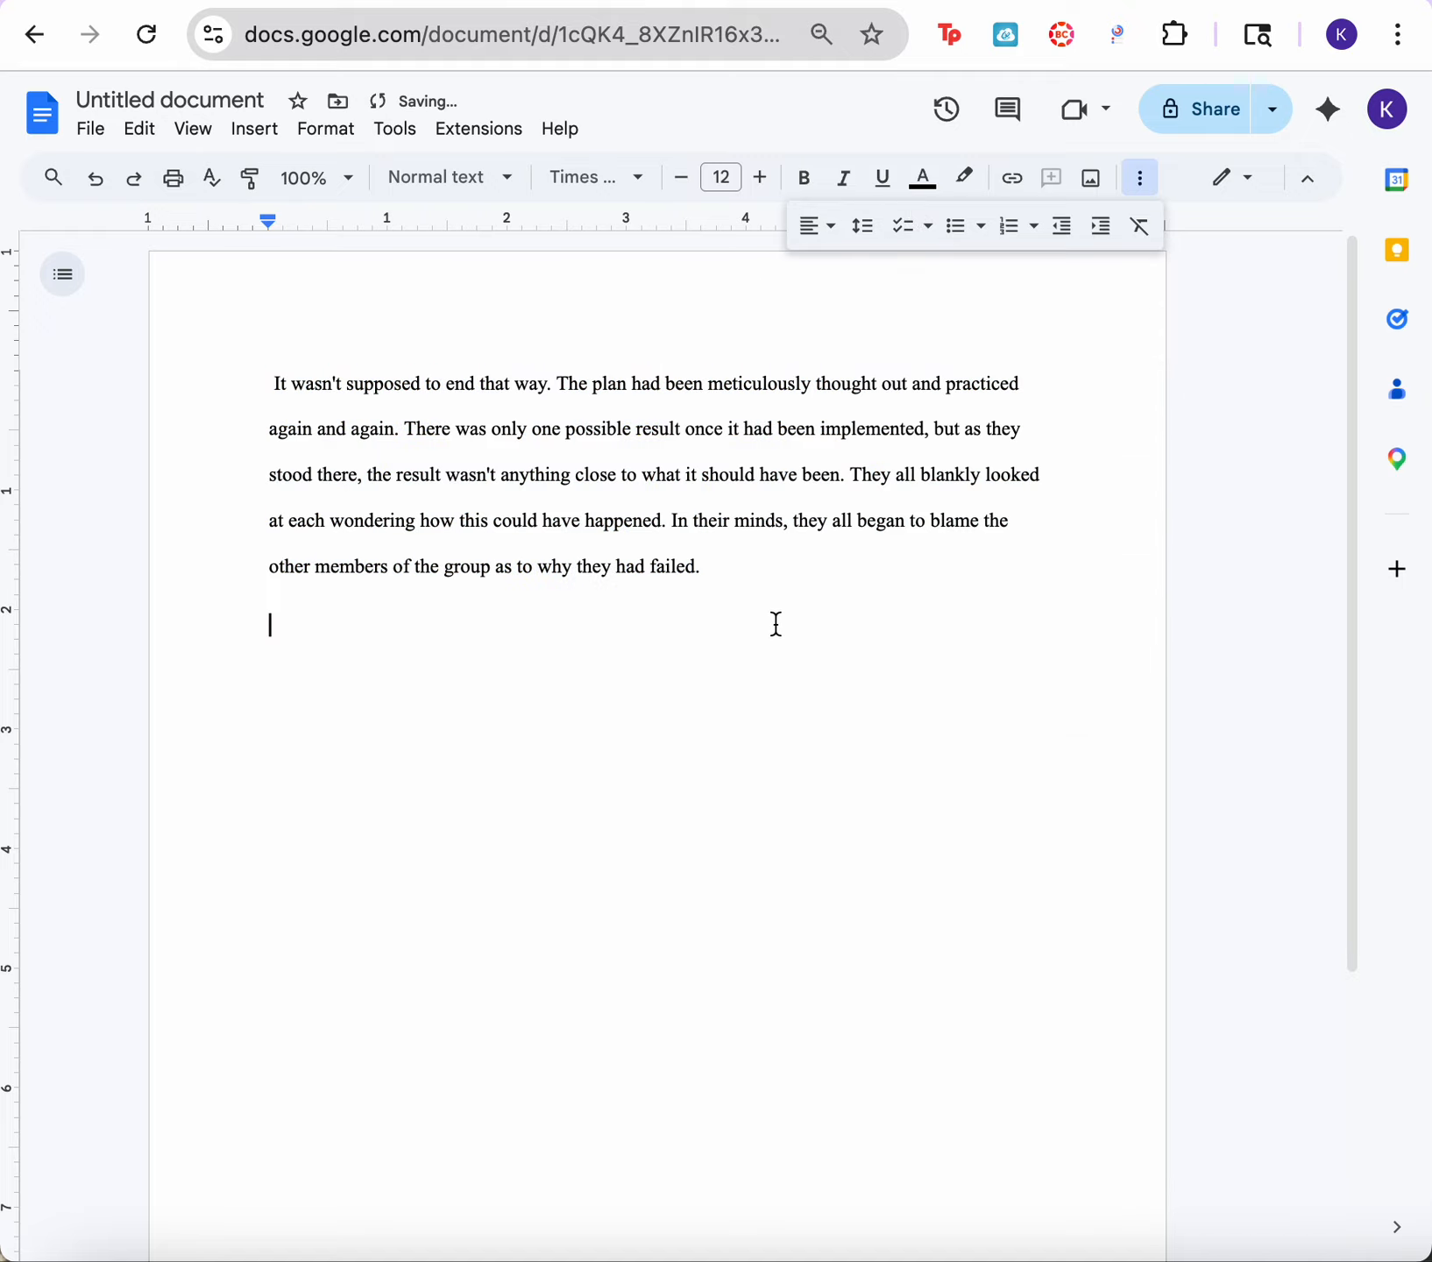
# Step: Insert two blank lines above the paragraph
pyautogui.click(595, 339)
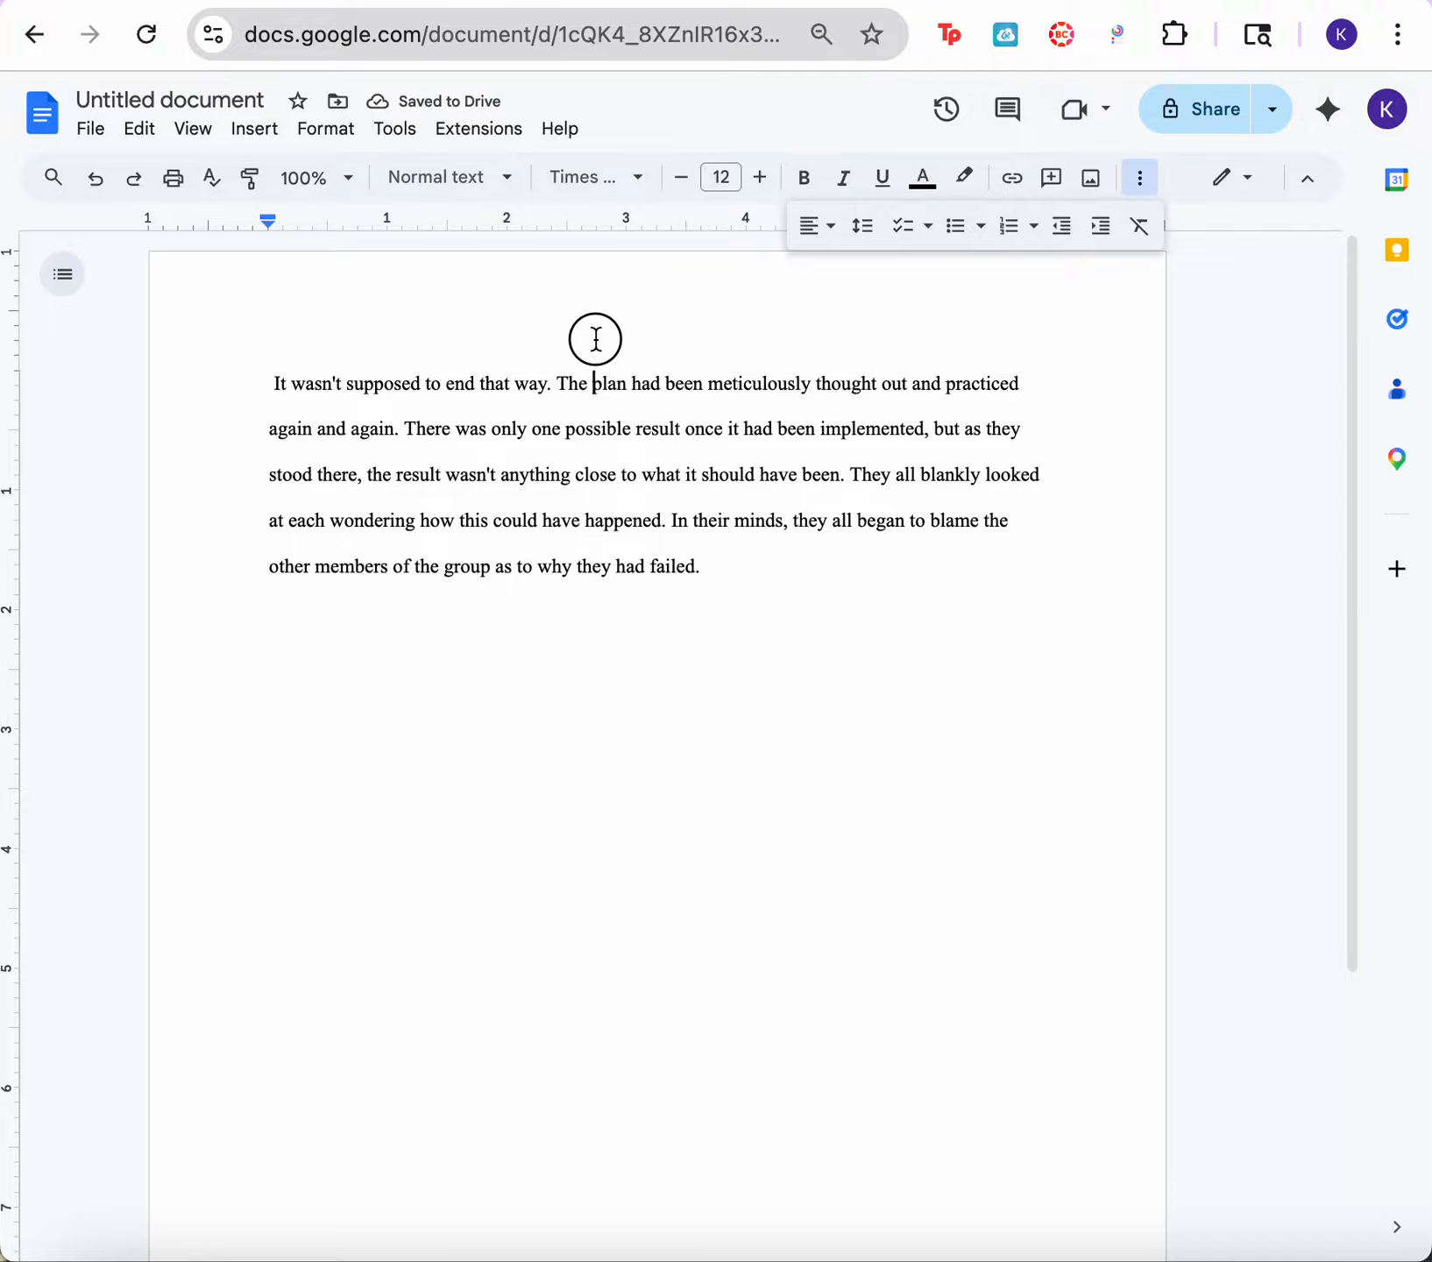
pyautogui.click(258, 355)
pyautogui.press('Return')
pyautogui.press('Return')
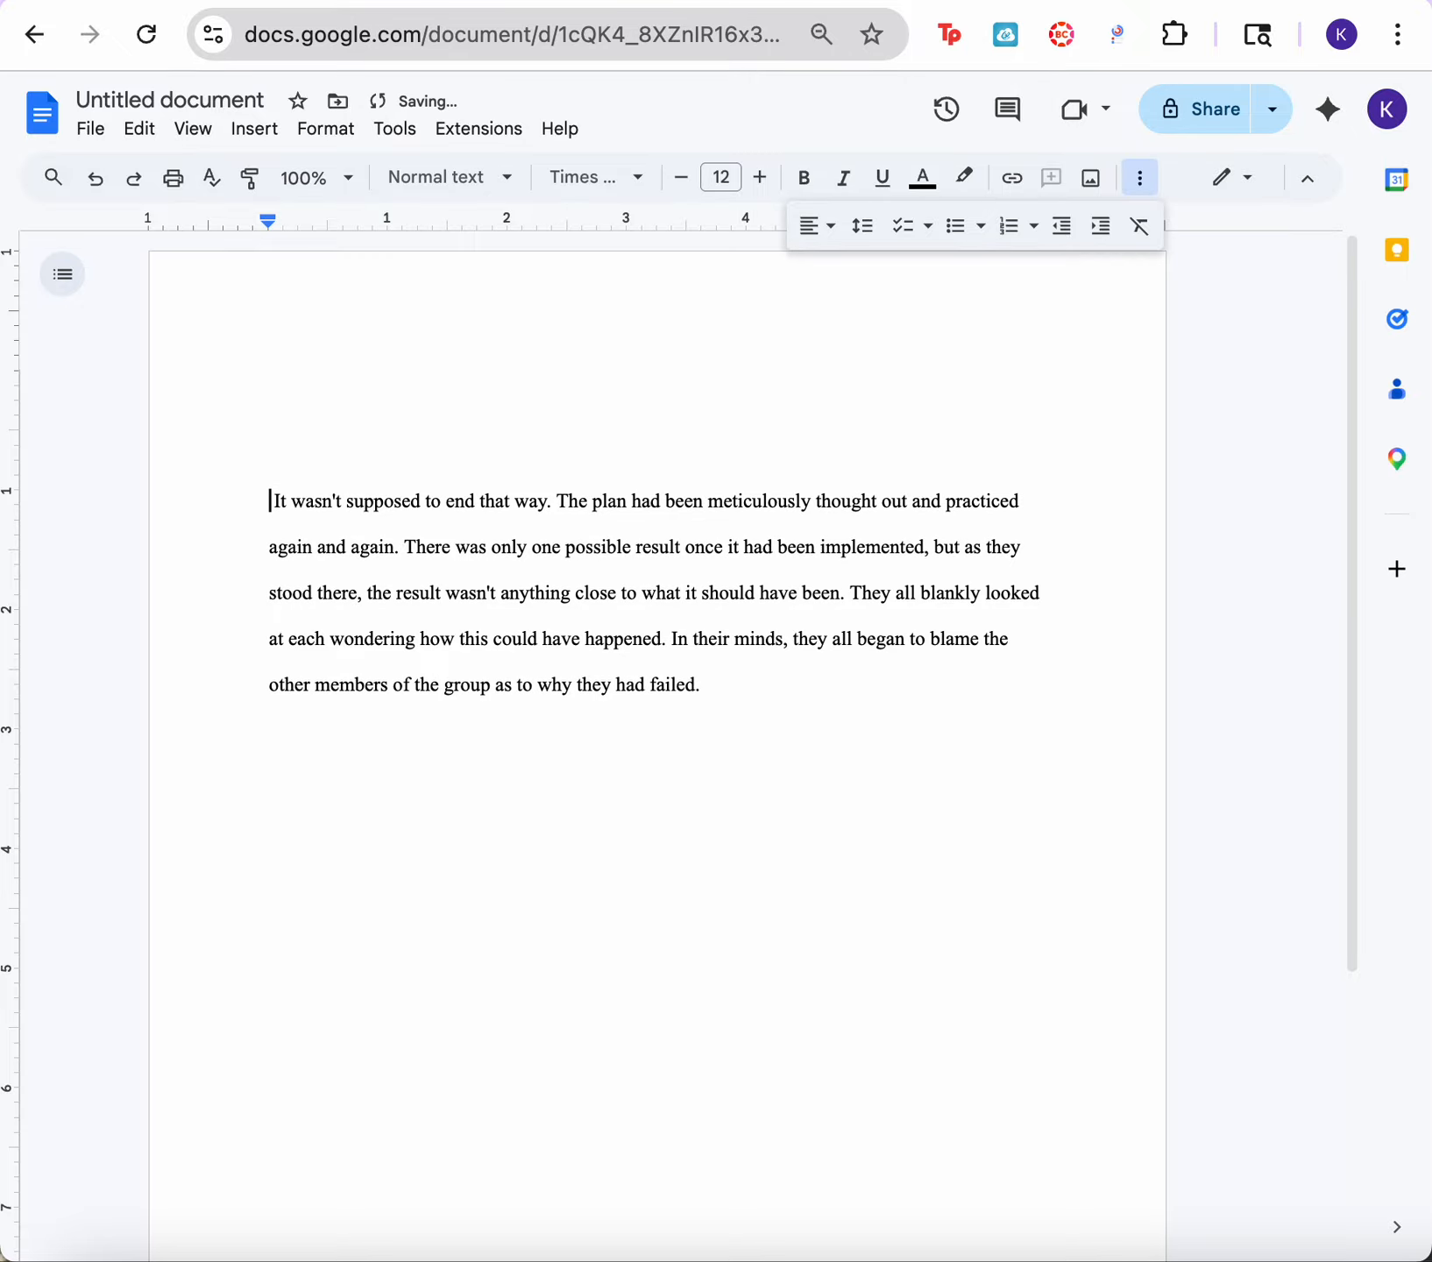
# Step: Enter a heading block above the paragraph with the author's full name, "Date" and "Teacher name" on separate lines
pyautogui.click(313, 387)
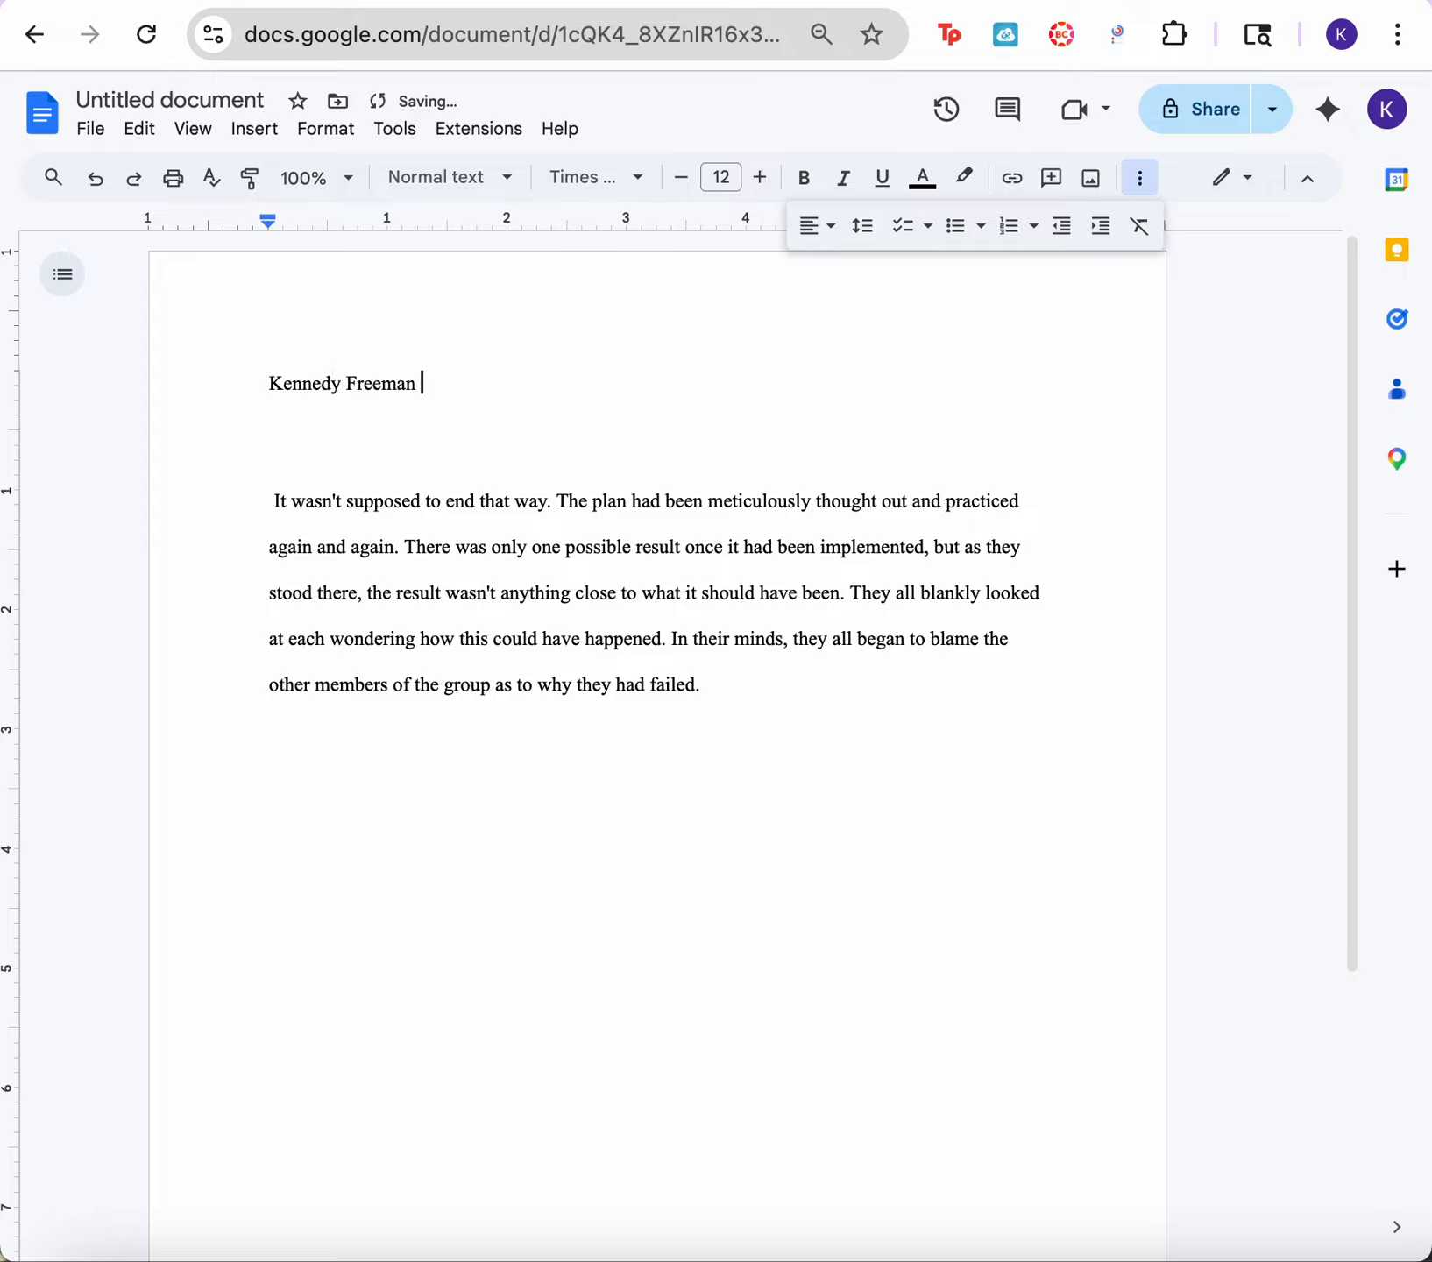
pyautogui.press('Return')
pyautogui.write('date')
pyautogui.press('Return')
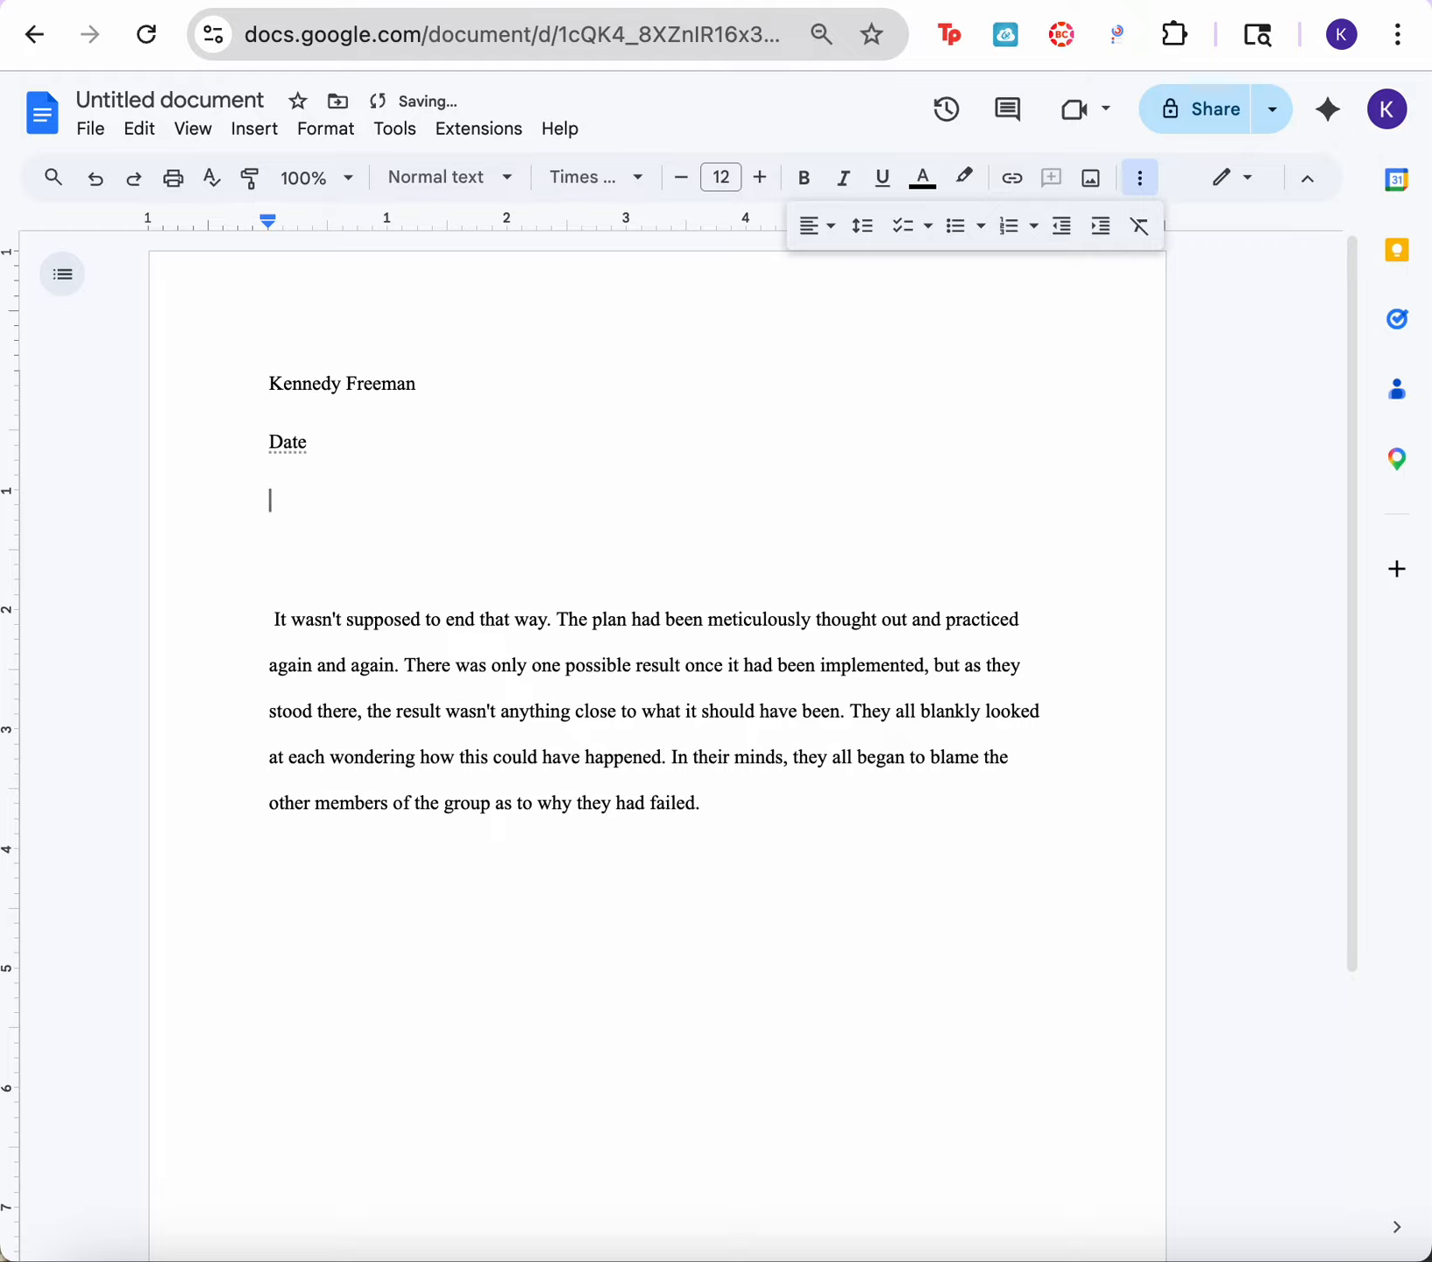
pyautogui.write('Teacher name')
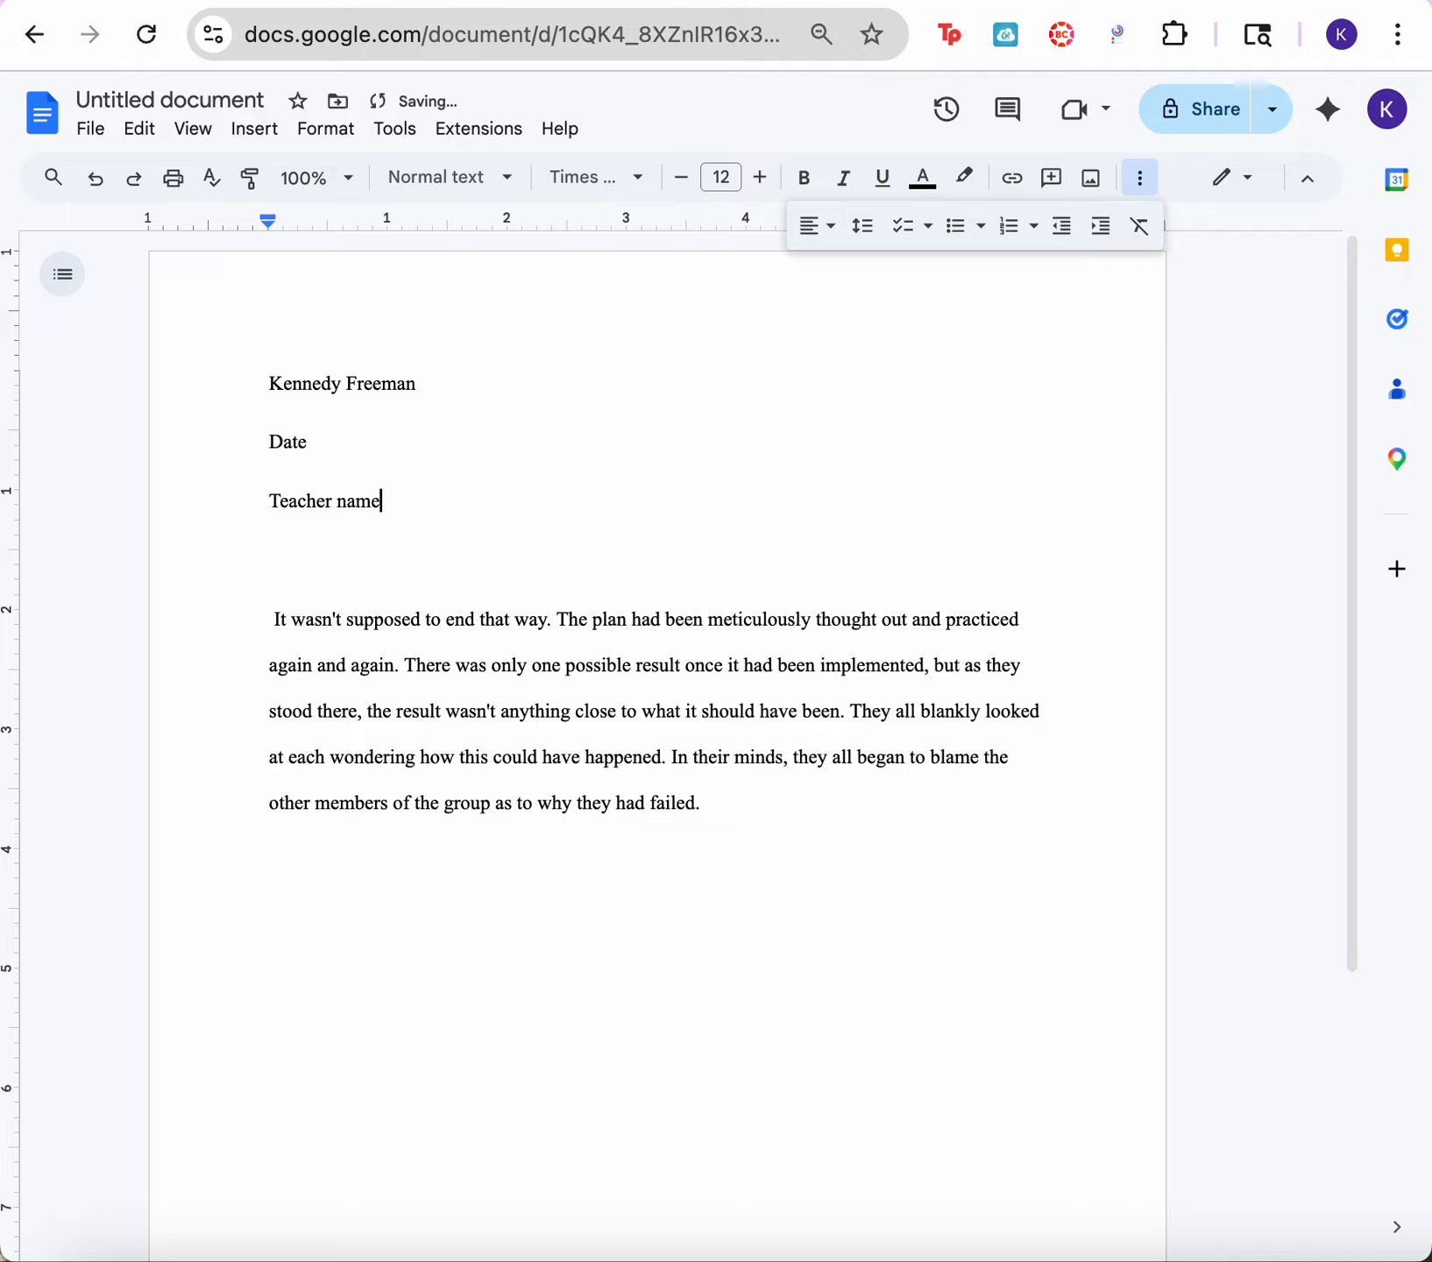
# Step: Centre the empty line between the heading block and the paragraph and enter "Title" on it
pyautogui.click(600, 562)
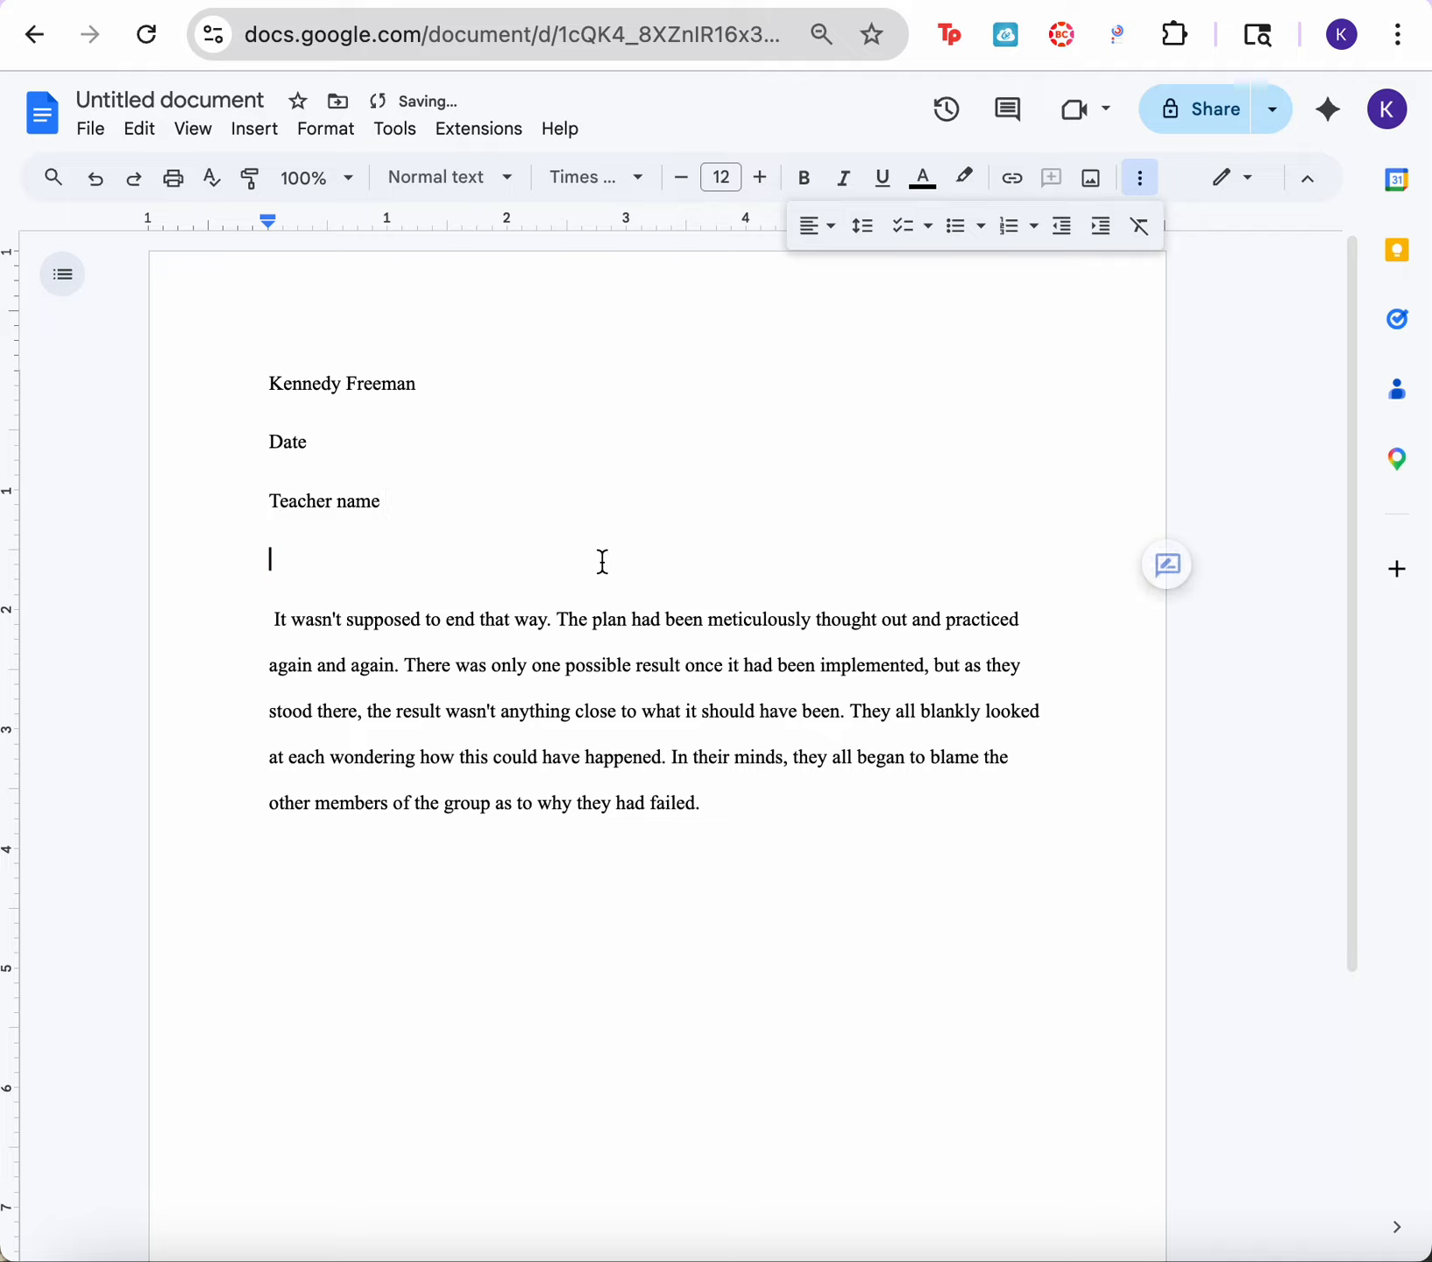
pyautogui.click(821, 237)
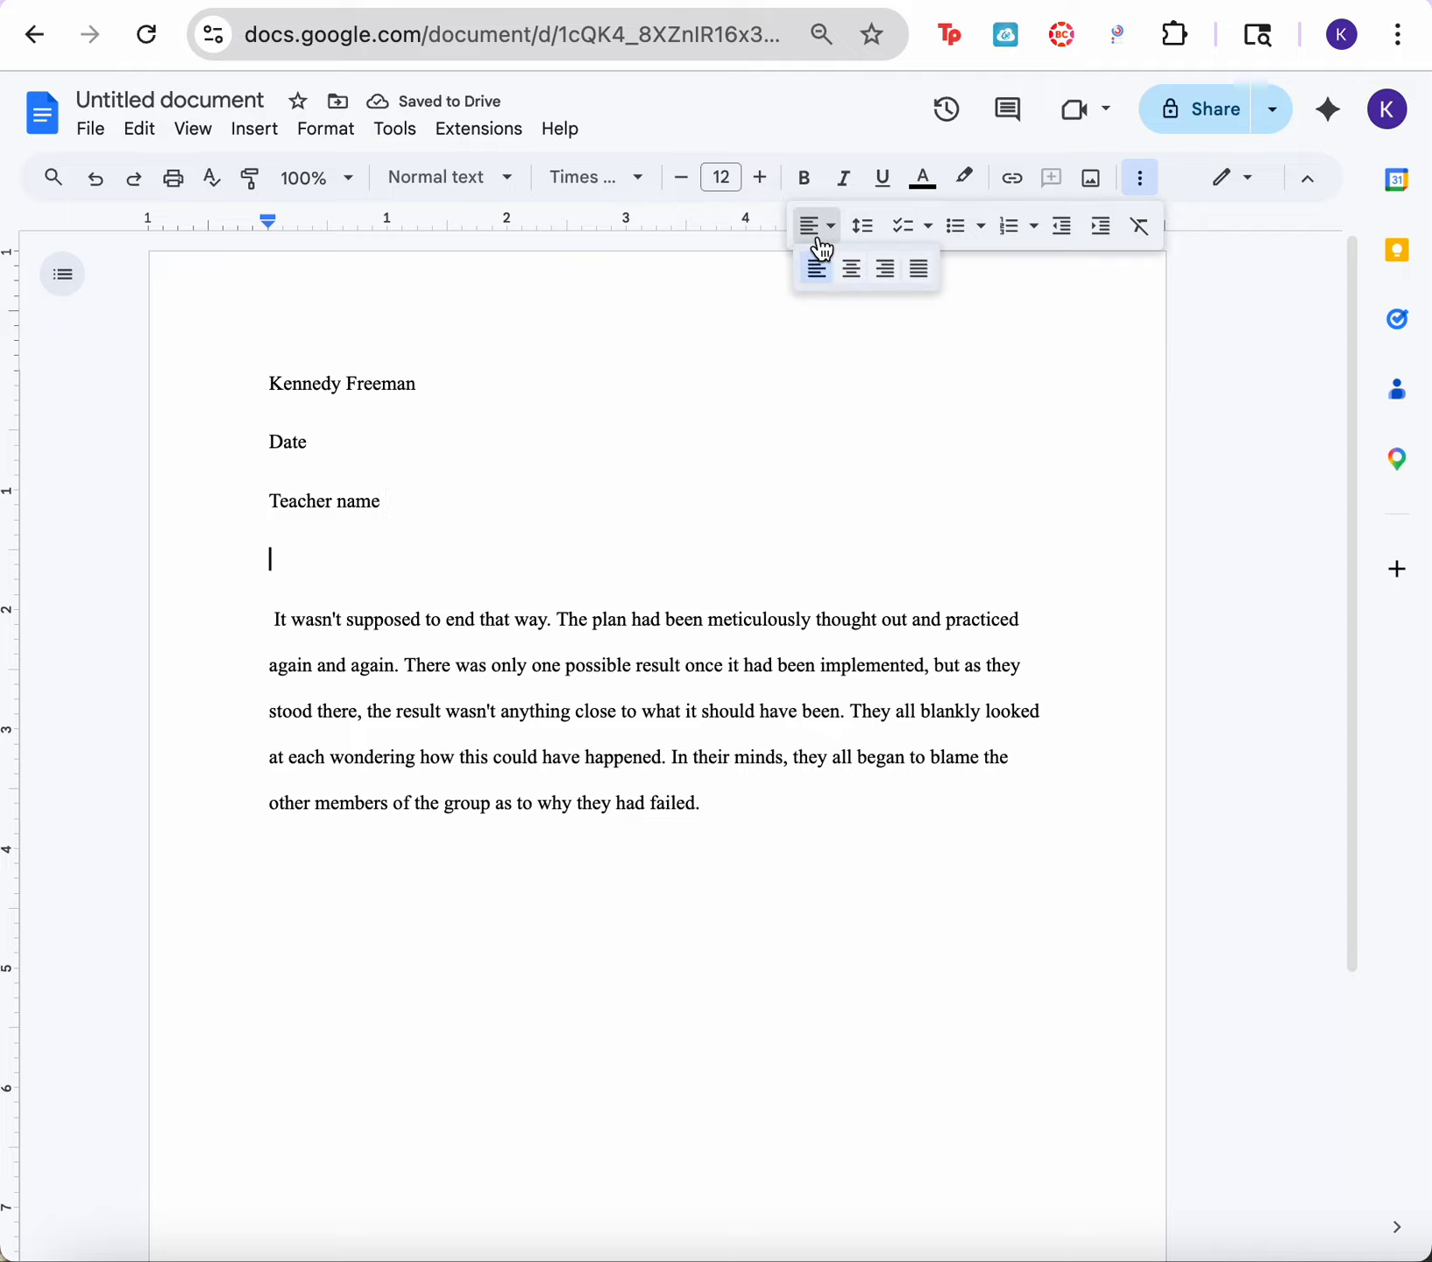
pyautogui.click(850, 270)
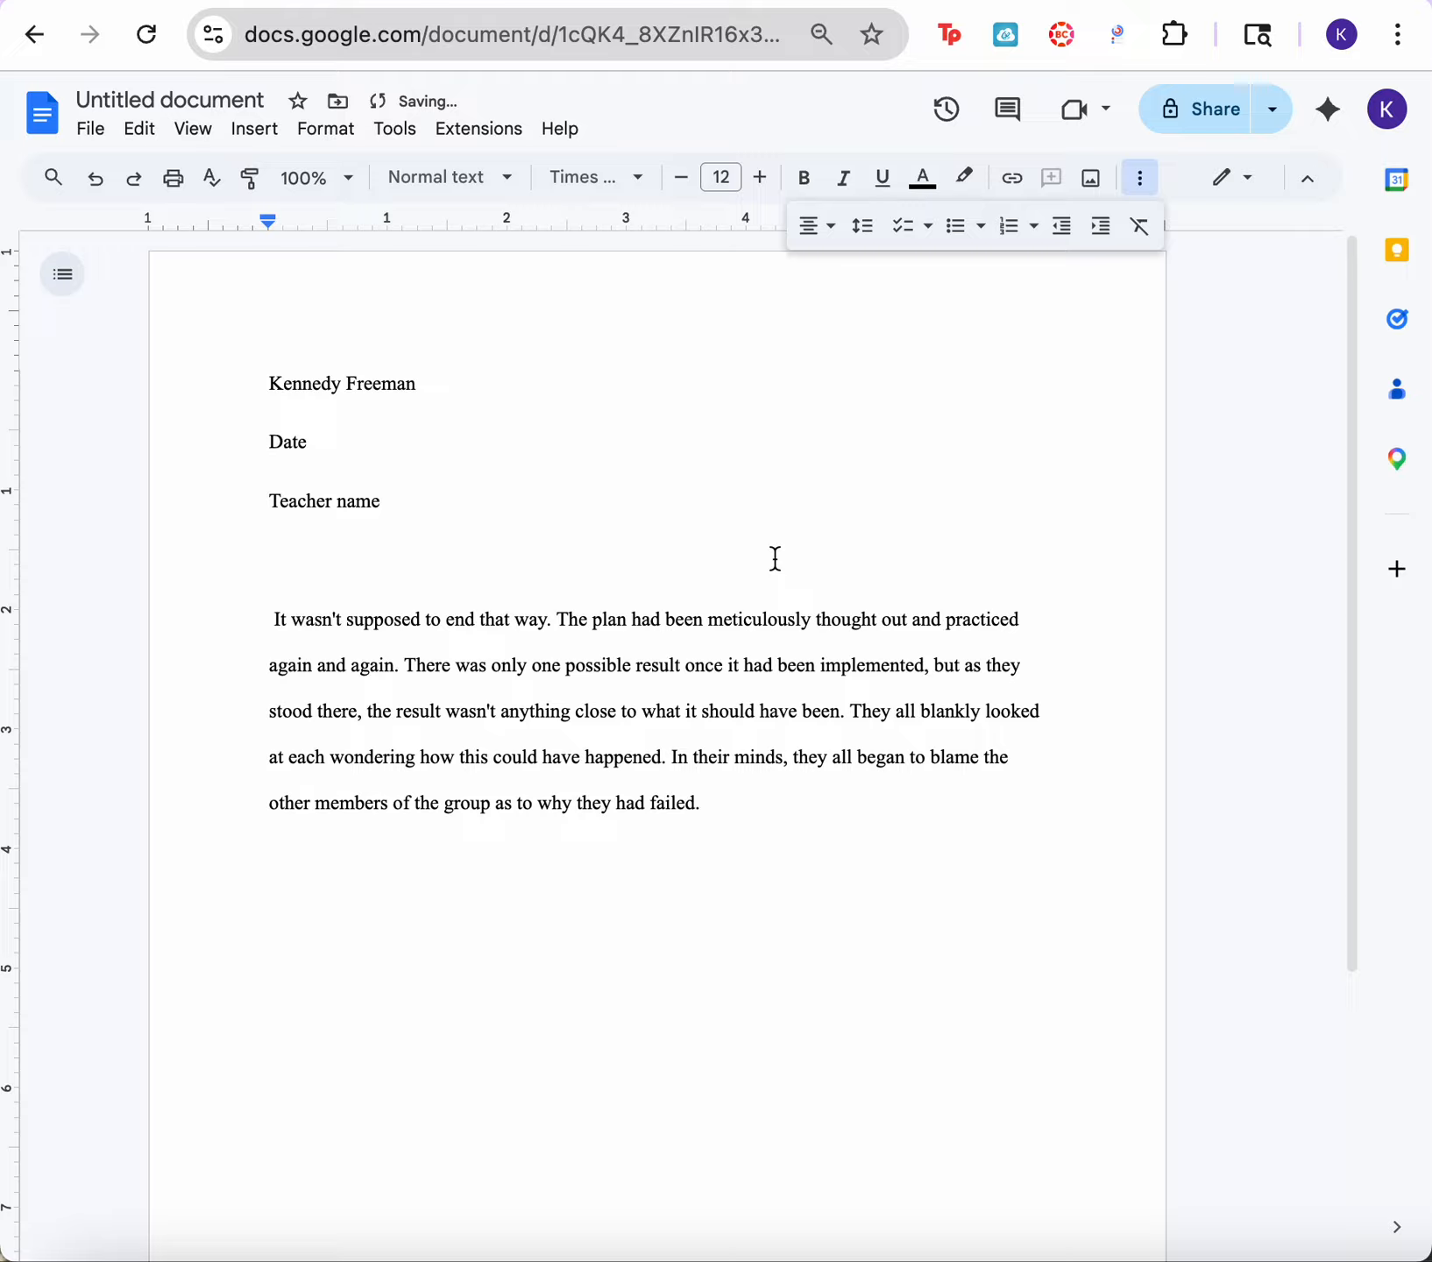
pyautogui.write('Titl')
pyautogui.press('BackSpace')
pyautogui.write('el')
pyautogui.press('BackSpace')
pyautogui.press('BackSpace')
pyautogui.write('le')
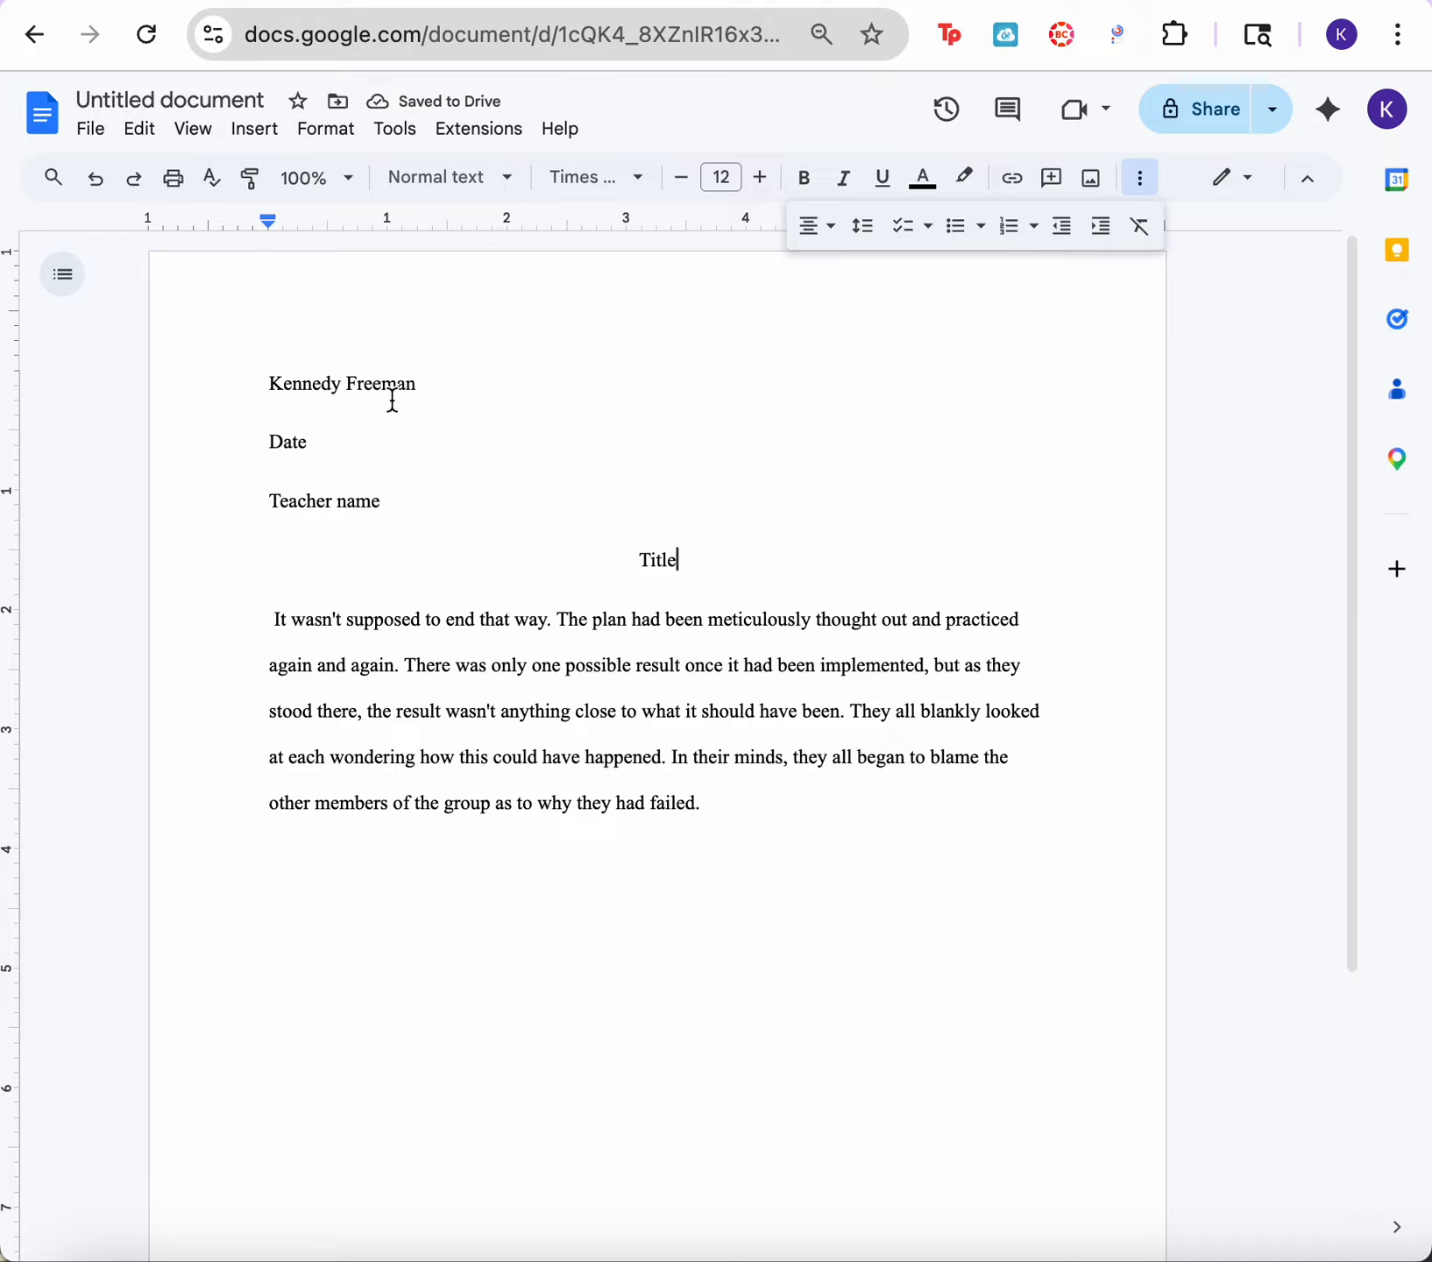
# Step: Delete the heading lines and title above the paragraph
pyautogui.moveTo(240, 368); pyautogui.dragTo(770, 572)
pyautogui.press('BackSpace')
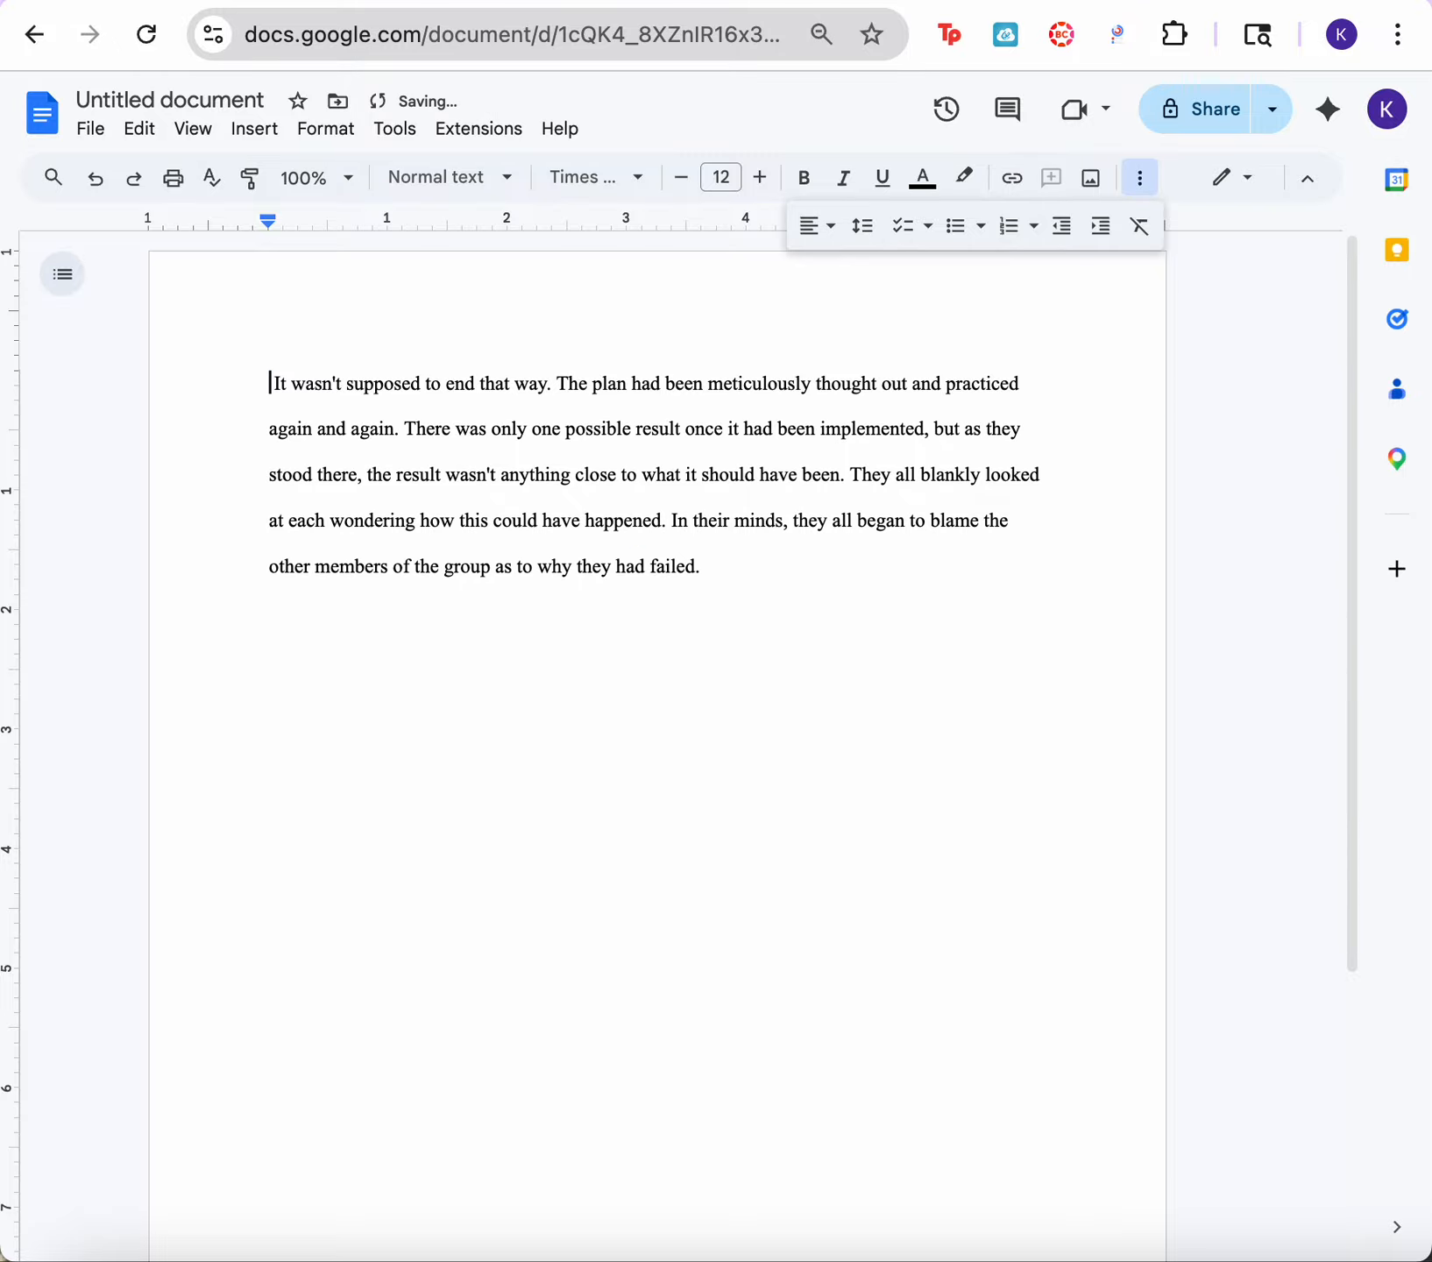
# Step: Push the paragraph to the start of the second page by adding blank lines above it
pyautogui.press('Return')
pyautogui.press('Return')
pyautogui.press('Return')
pyautogui.press('Return')
pyautogui.press('Return')
pyautogui.press('Return')
pyautogui.press('Return')
pyautogui.press('Return')
pyautogui.press('Return')
pyautogui.press('Return')
pyautogui.press('Return')
pyautogui.press('Return')
pyautogui.press('Return')
pyautogui.press('Return')
pyautogui.press('Return')
pyautogui.press('Return')
pyautogui.press('Return')
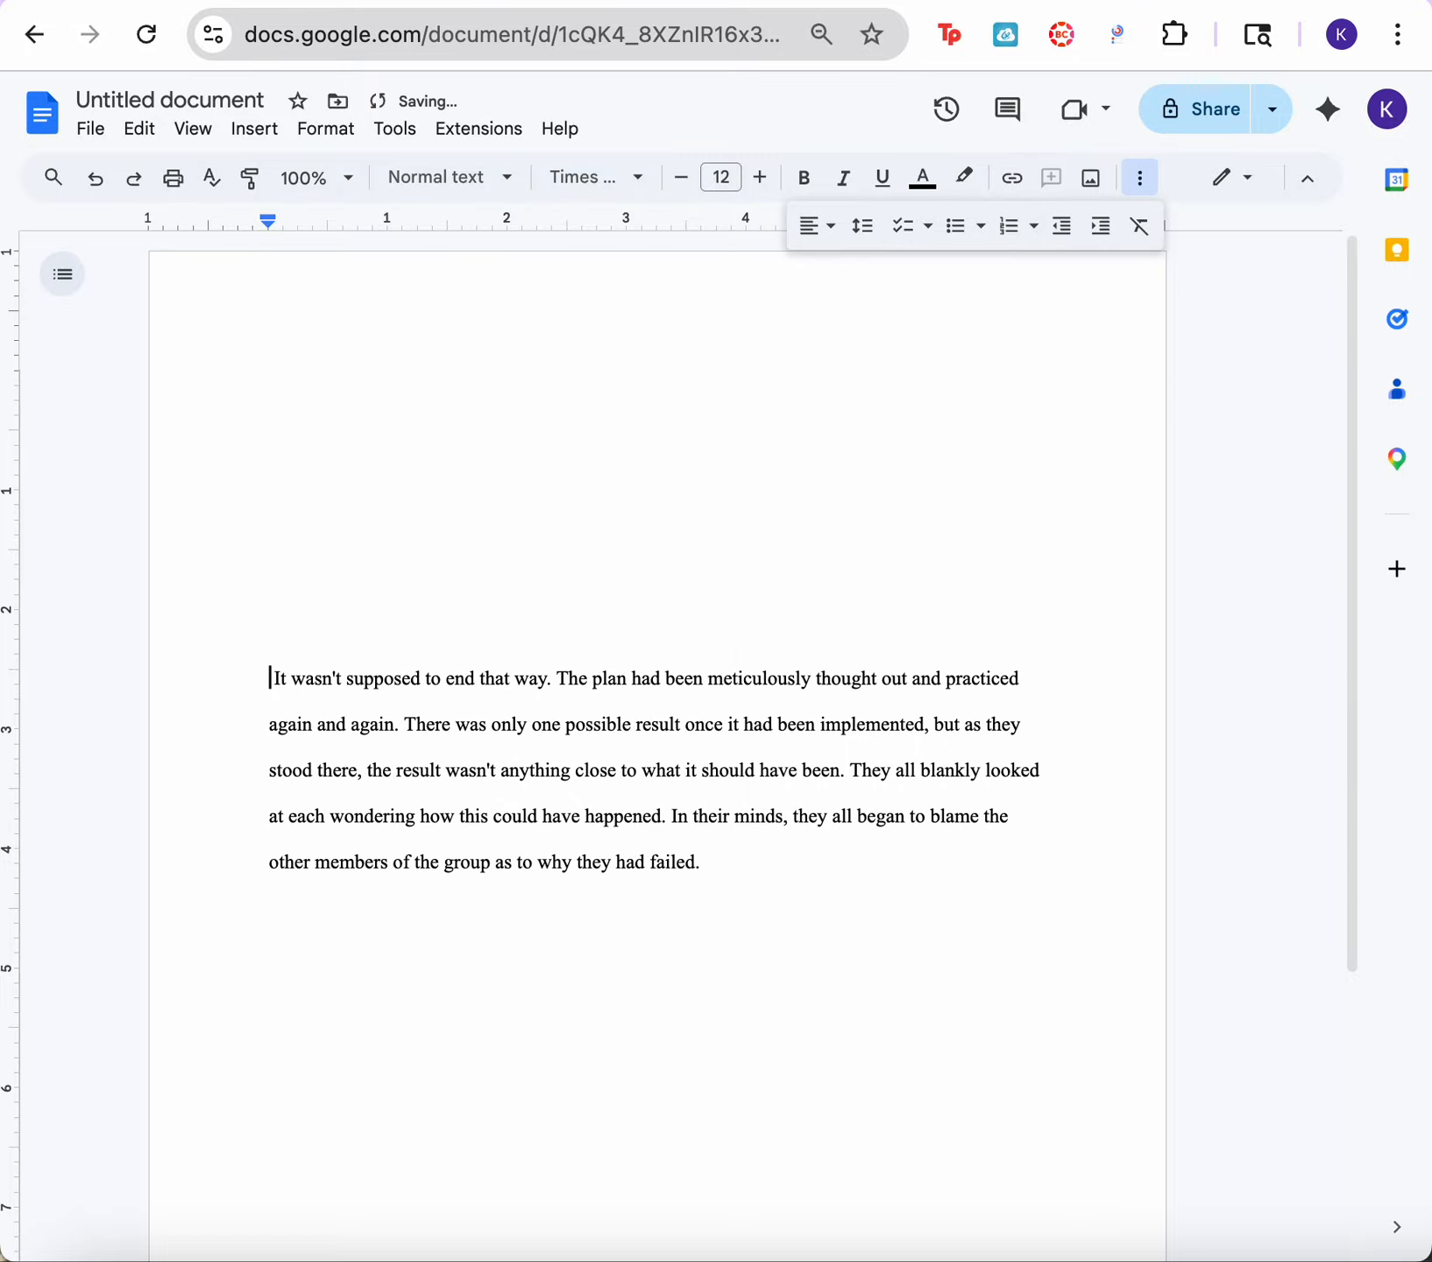
pyautogui.press('Return')
pyautogui.press('Return')
pyautogui.press('Return')
pyautogui.press('Return')
pyautogui.press('Return')
pyautogui.press('Return')
pyautogui.press('Return')
pyautogui.press('Return')
pyautogui.press('Return')
pyautogui.press('Return')
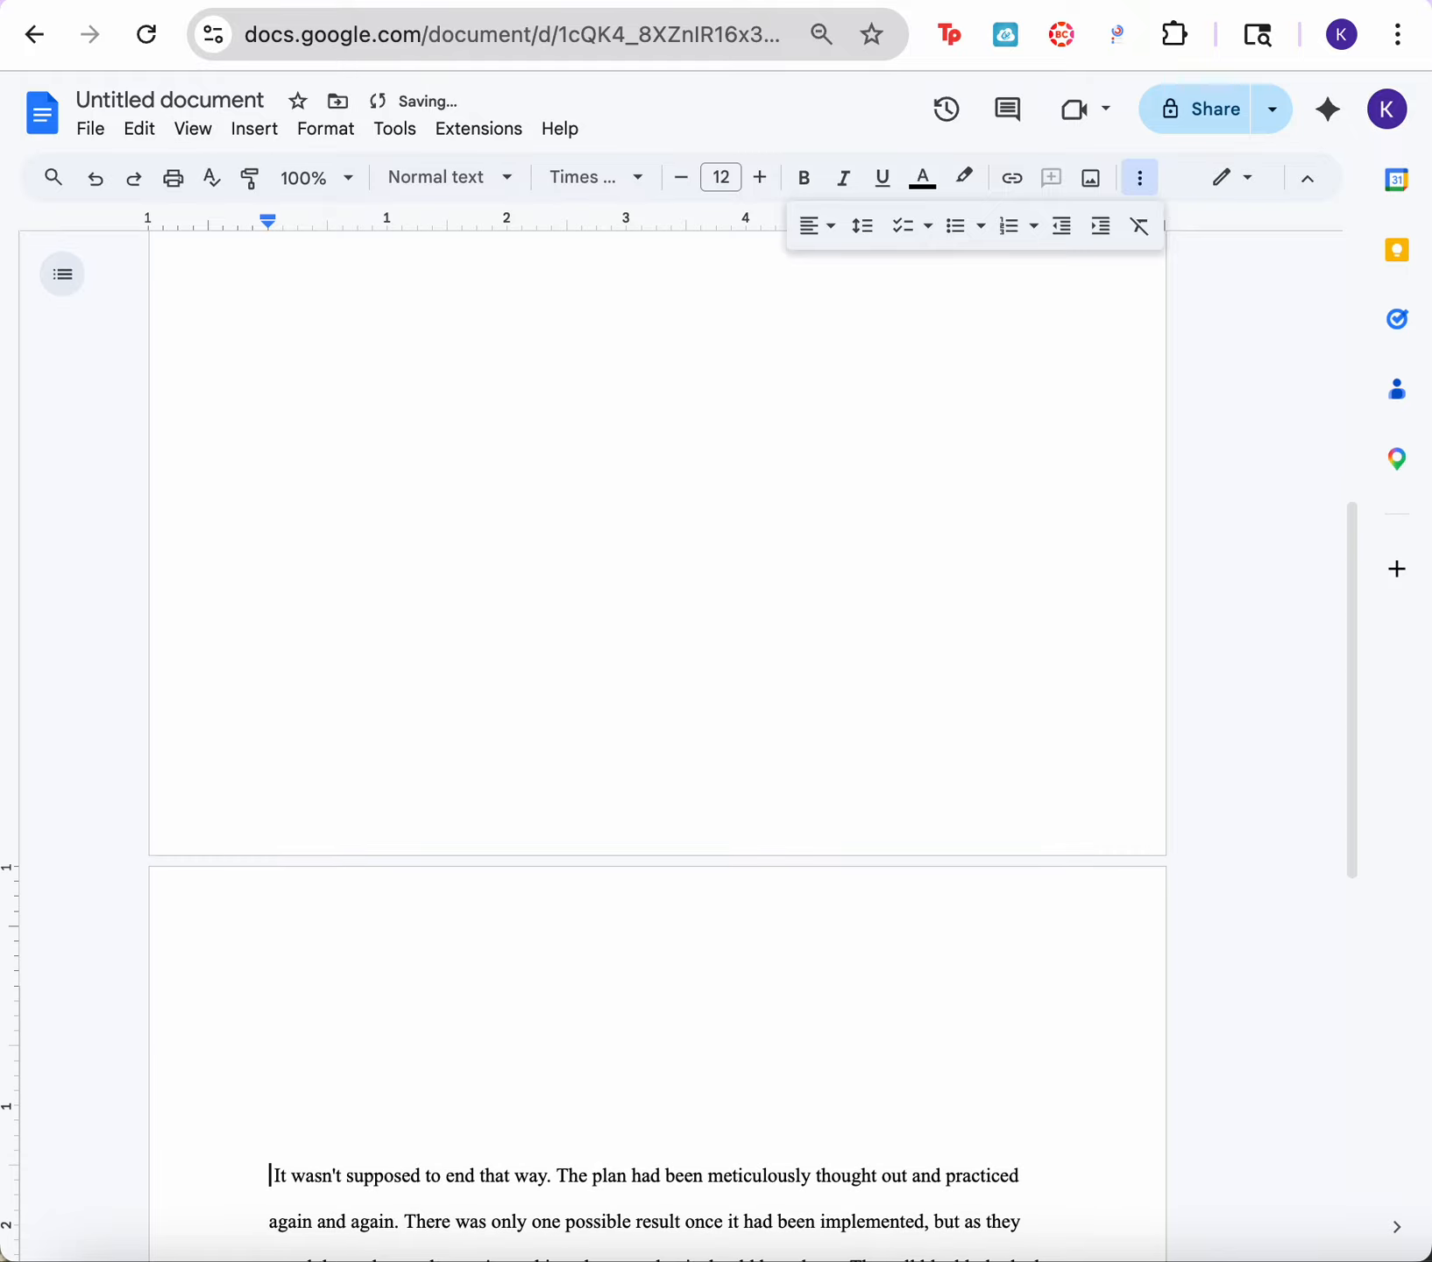
pyautogui.press('BackSpace')
pyautogui.press('BackSpace')
pyautogui.press('BackSpace')
pyautogui.press('BackSpace')
pyautogui.press('BackSpace')
pyautogui.press('BackSpace')
pyautogui.press('Return')
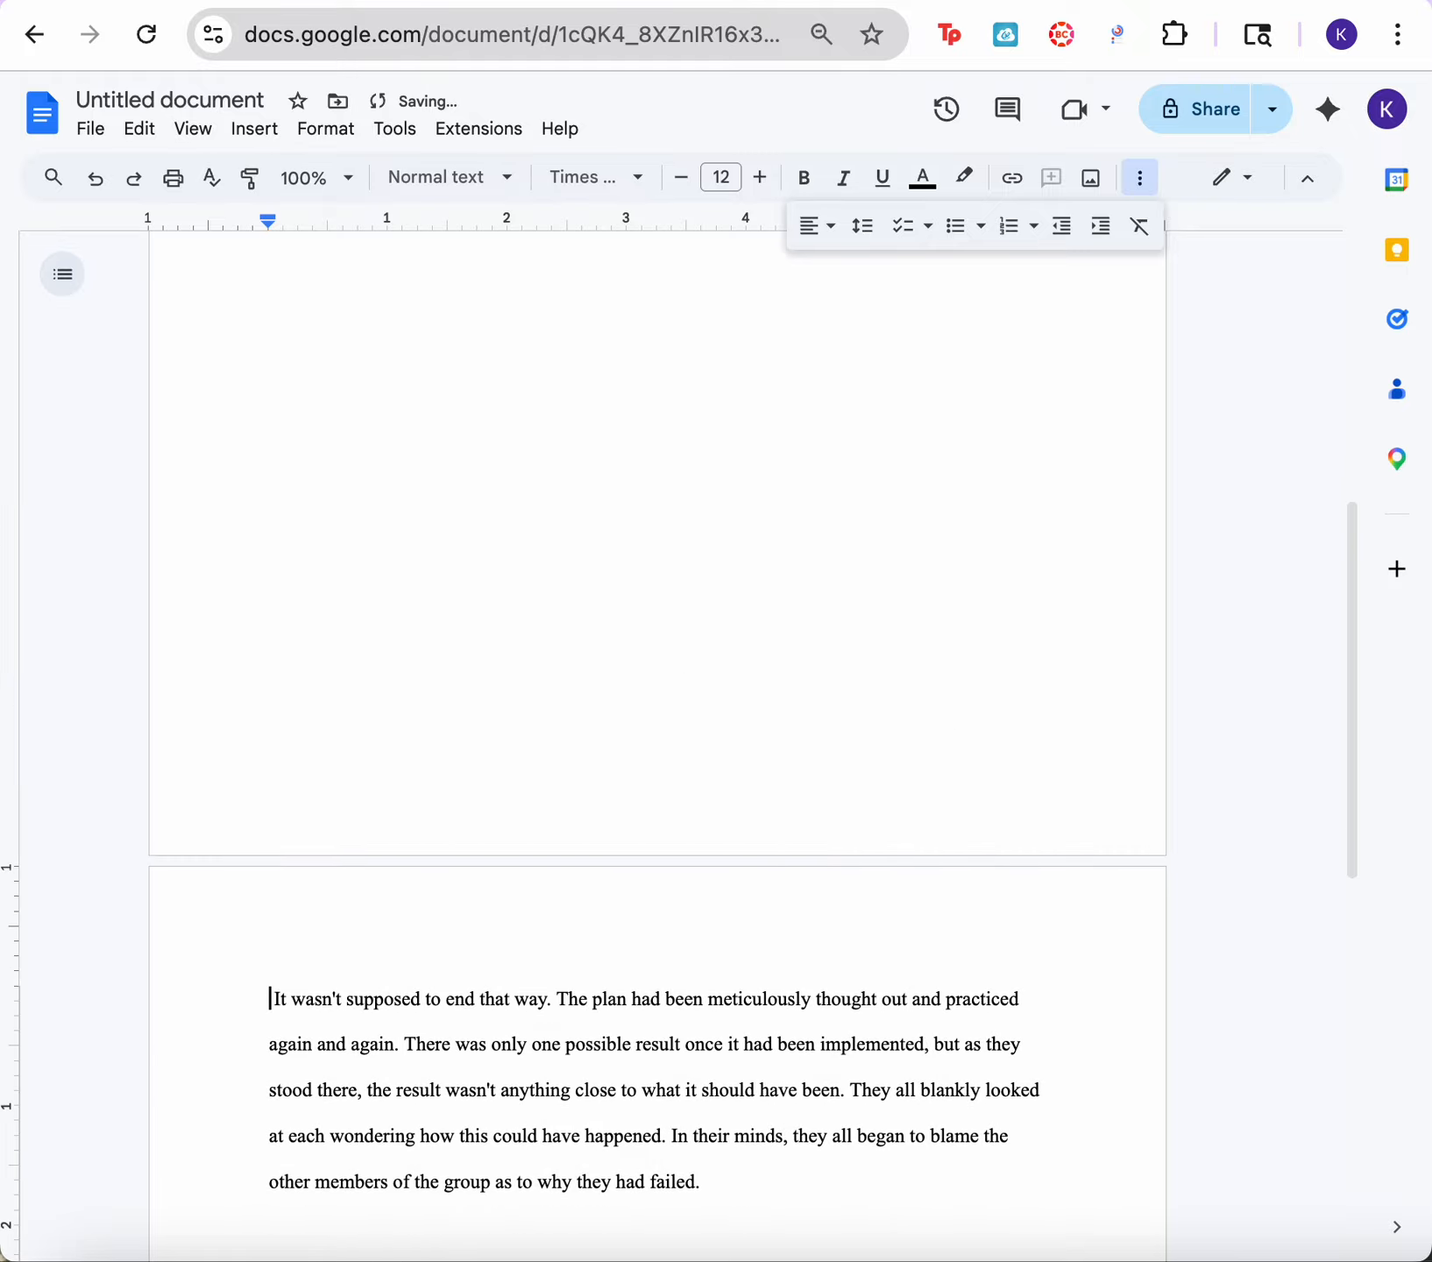
# Step: Remove all blank lines above the paragraph so it starts on the first page again
pyautogui.scroll(5, 831, 496)
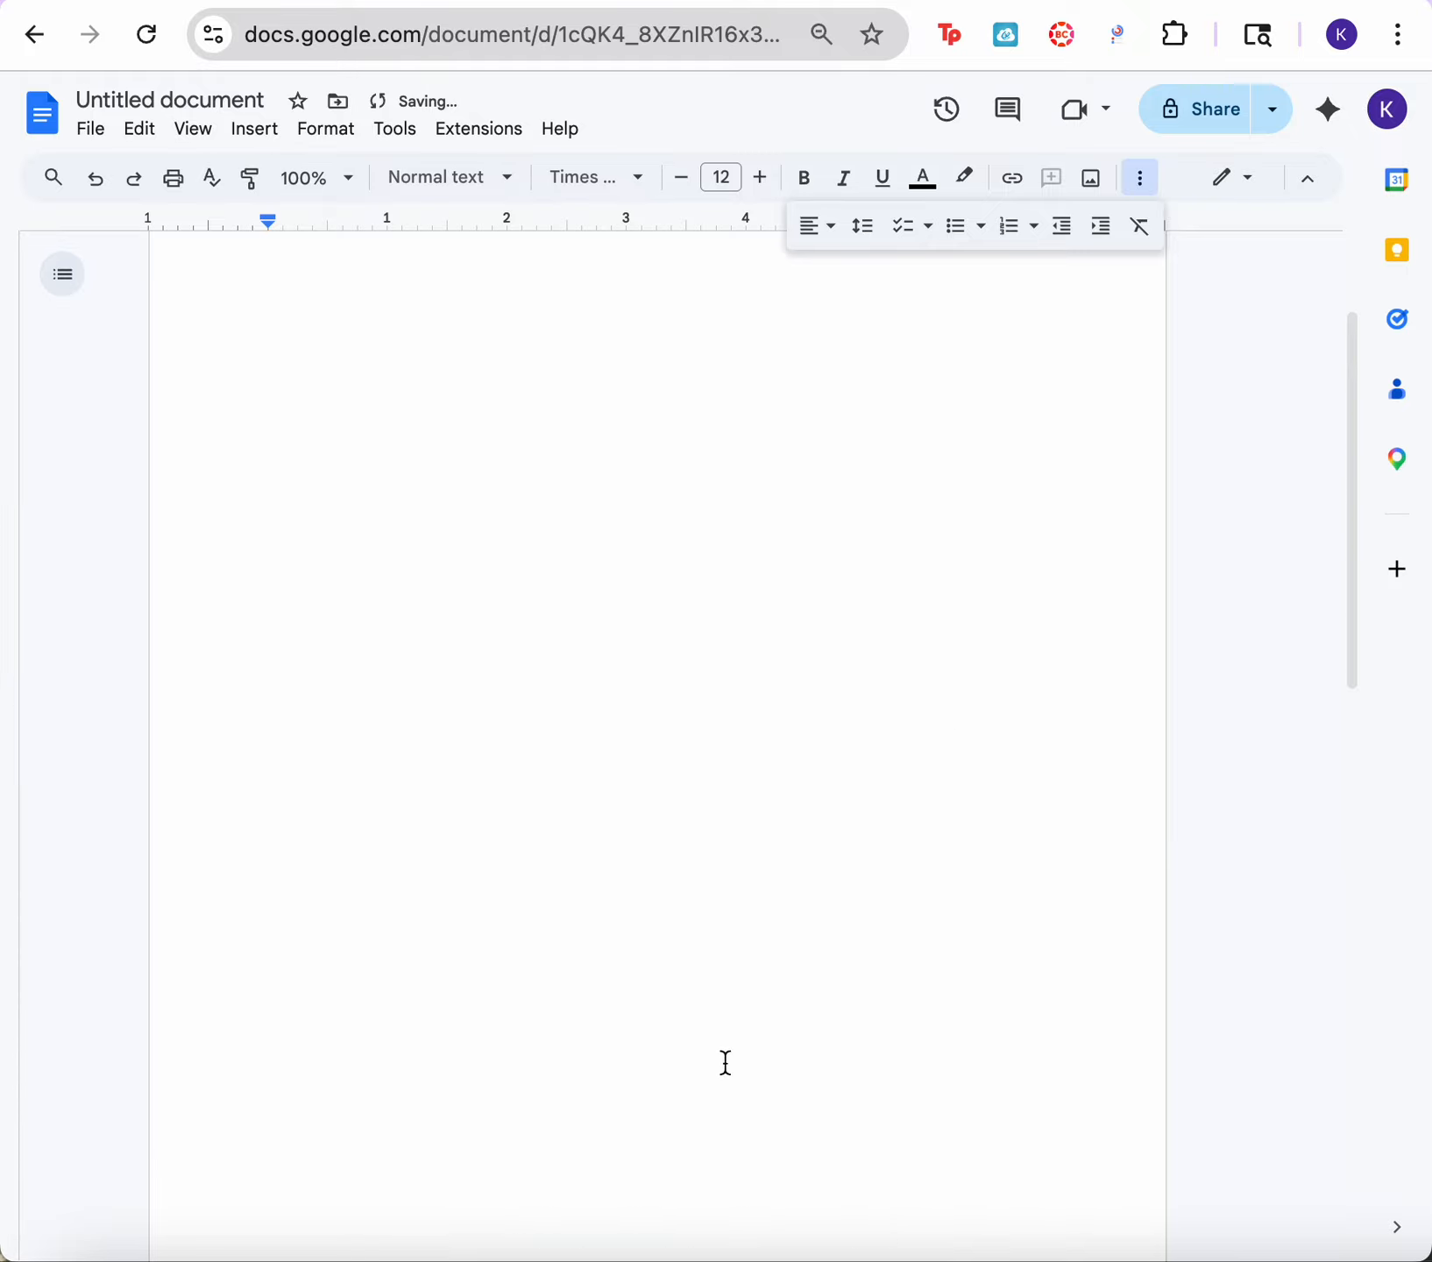
pyautogui.scroll(-5, 640, 664)
pyautogui.click(263, 639)
pyautogui.press('BackSpace')
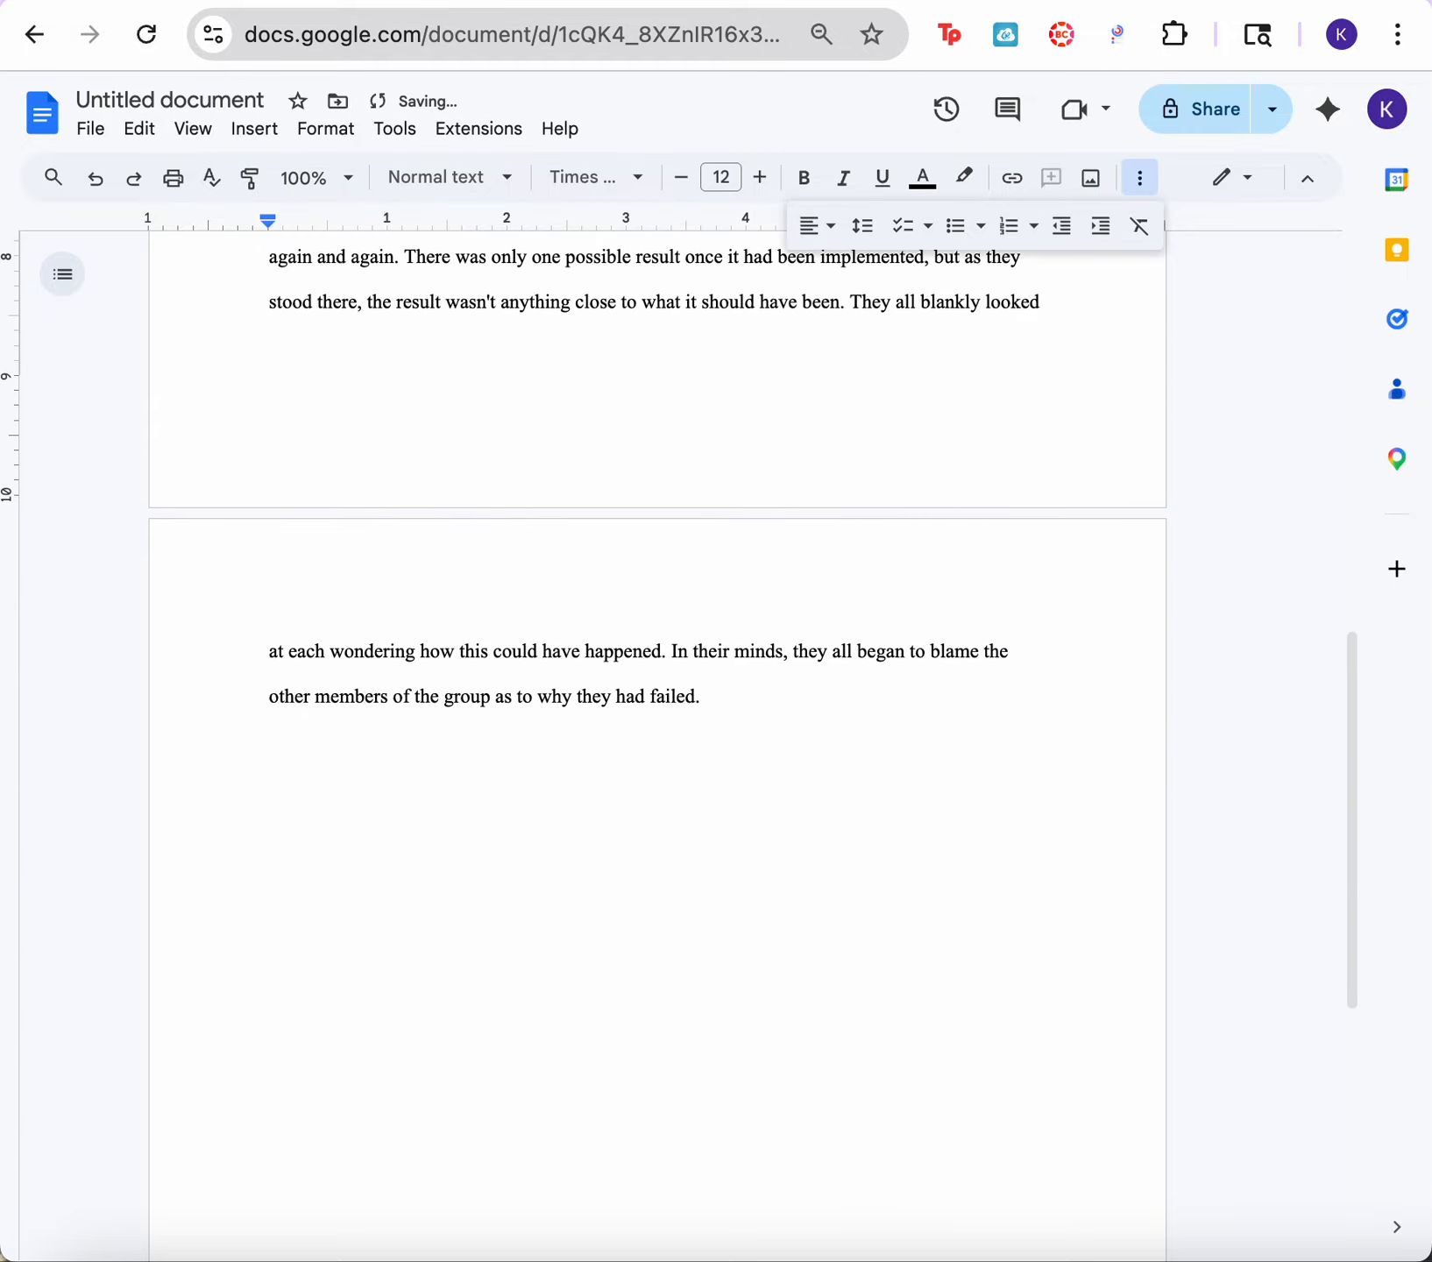
pyautogui.press('BackSpace')
pyautogui.press('BackSpace')
pyautogui.press('BackSpace')
pyautogui.press('BackSpace')
pyautogui.press('BackSpace')
pyautogui.press('BackSpace')
pyautogui.press('BackSpace')
pyautogui.press('BackSpace')
pyautogui.press('BackSpace')
pyautogui.press('BackSpace')
pyautogui.press('BackSpace')
pyautogui.press('BackSpace')
pyautogui.press('BackSpace')
pyautogui.press('BackSpace')
pyautogui.press('BackSpace')
pyautogui.press('BackSpace')
pyautogui.press('BackSpace')
pyautogui.press('BackSpace')
pyautogui.press('BackSpace')
pyautogui.press('BackSpace')
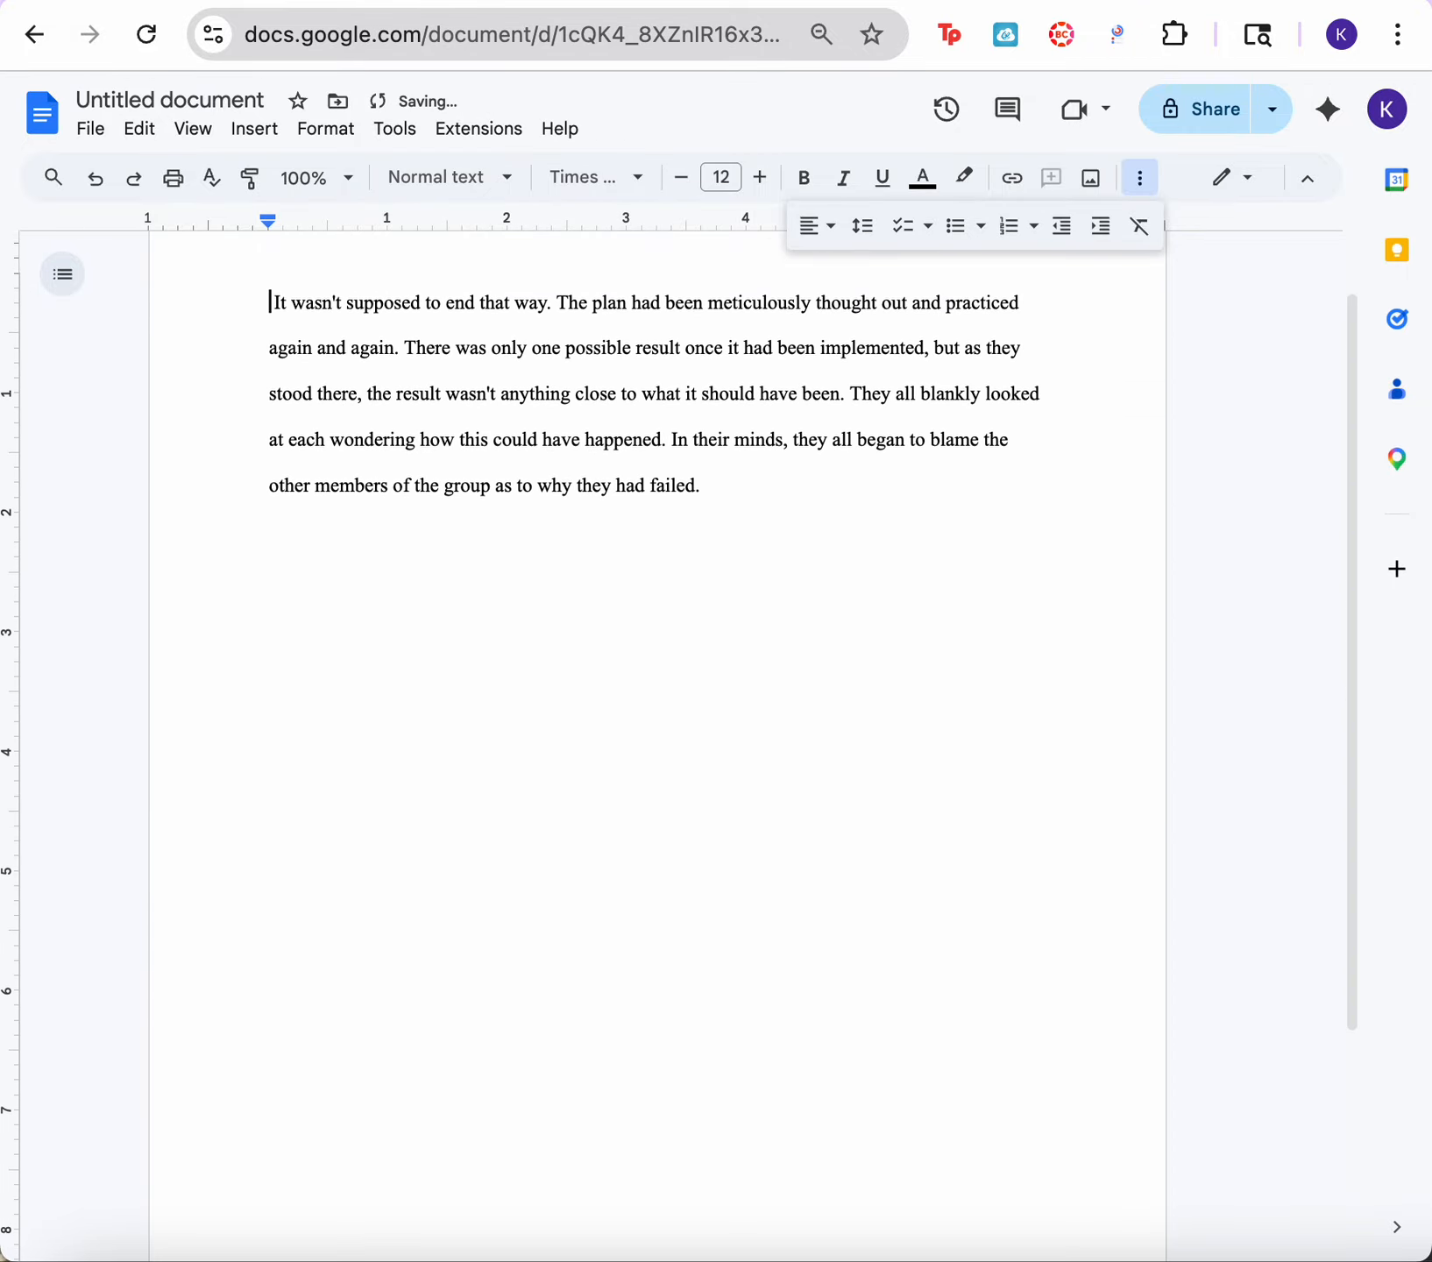
pyautogui.click(1195, 413)
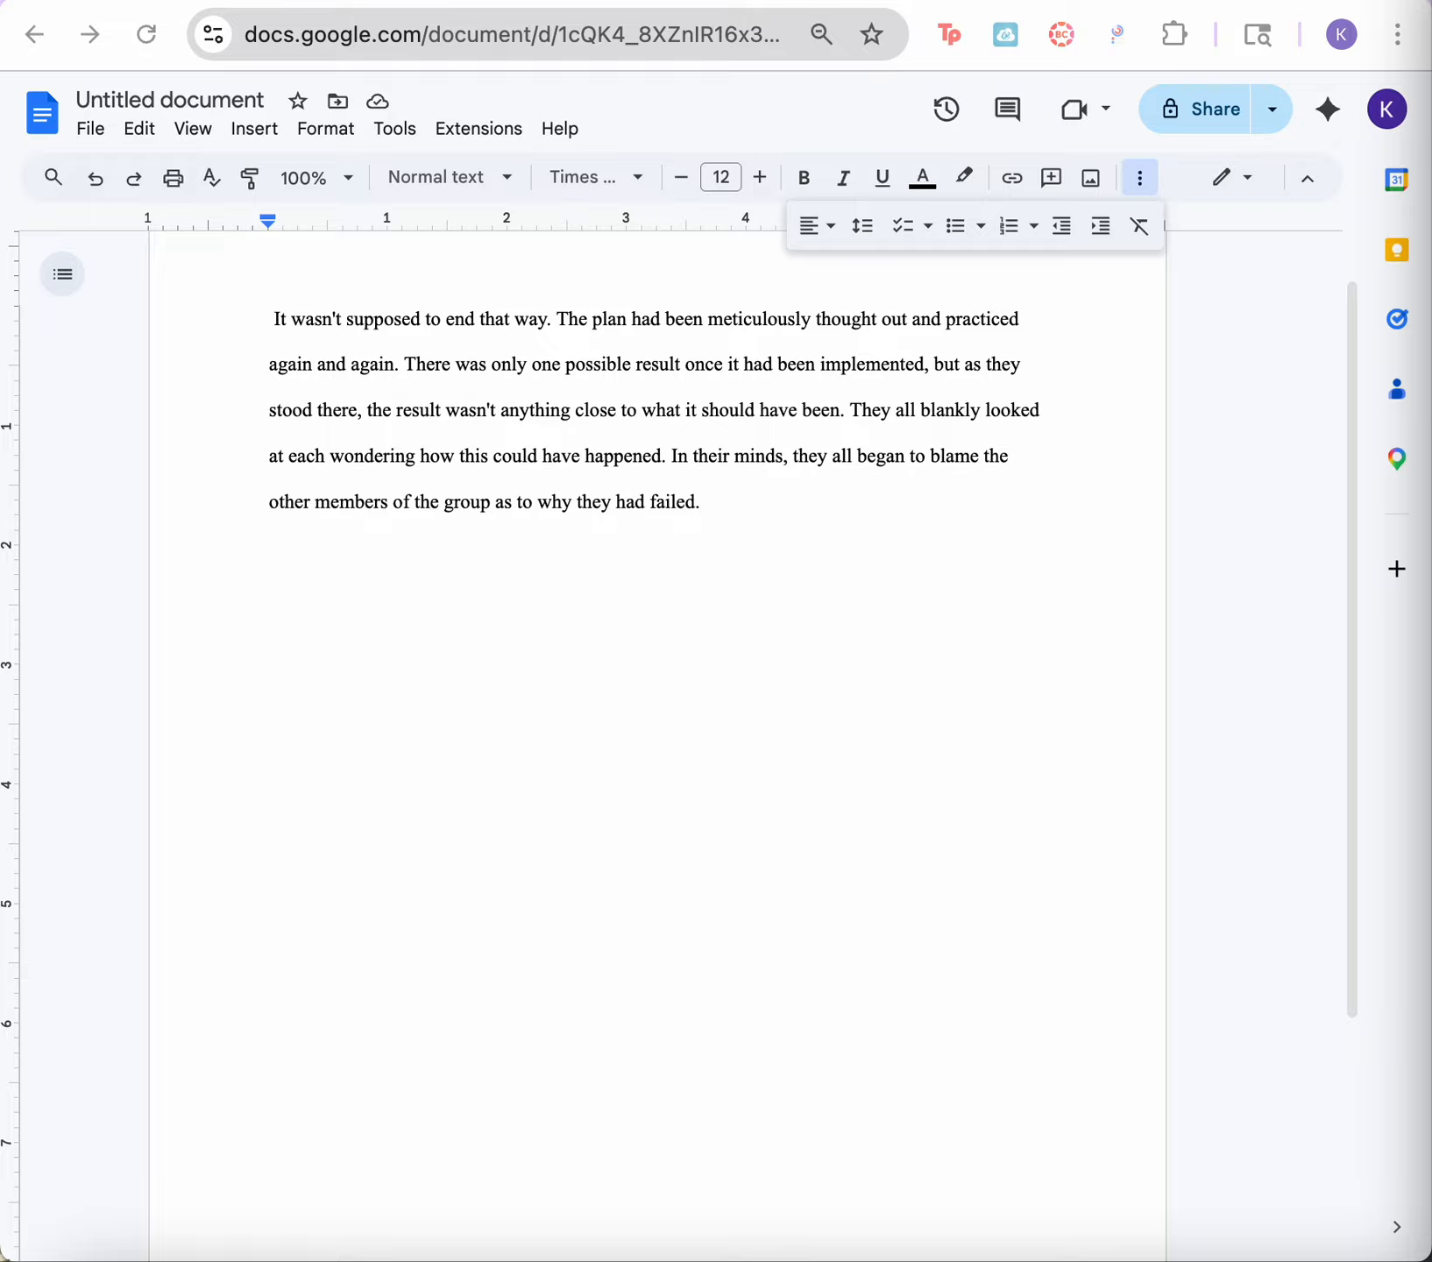
# Step: Try bold, italic and underline in turn on the whole paragraph, removing each one again
pyautogui.click(267, 315)
pyautogui.moveTo(267, 317); pyautogui.dragTo(742, 563)
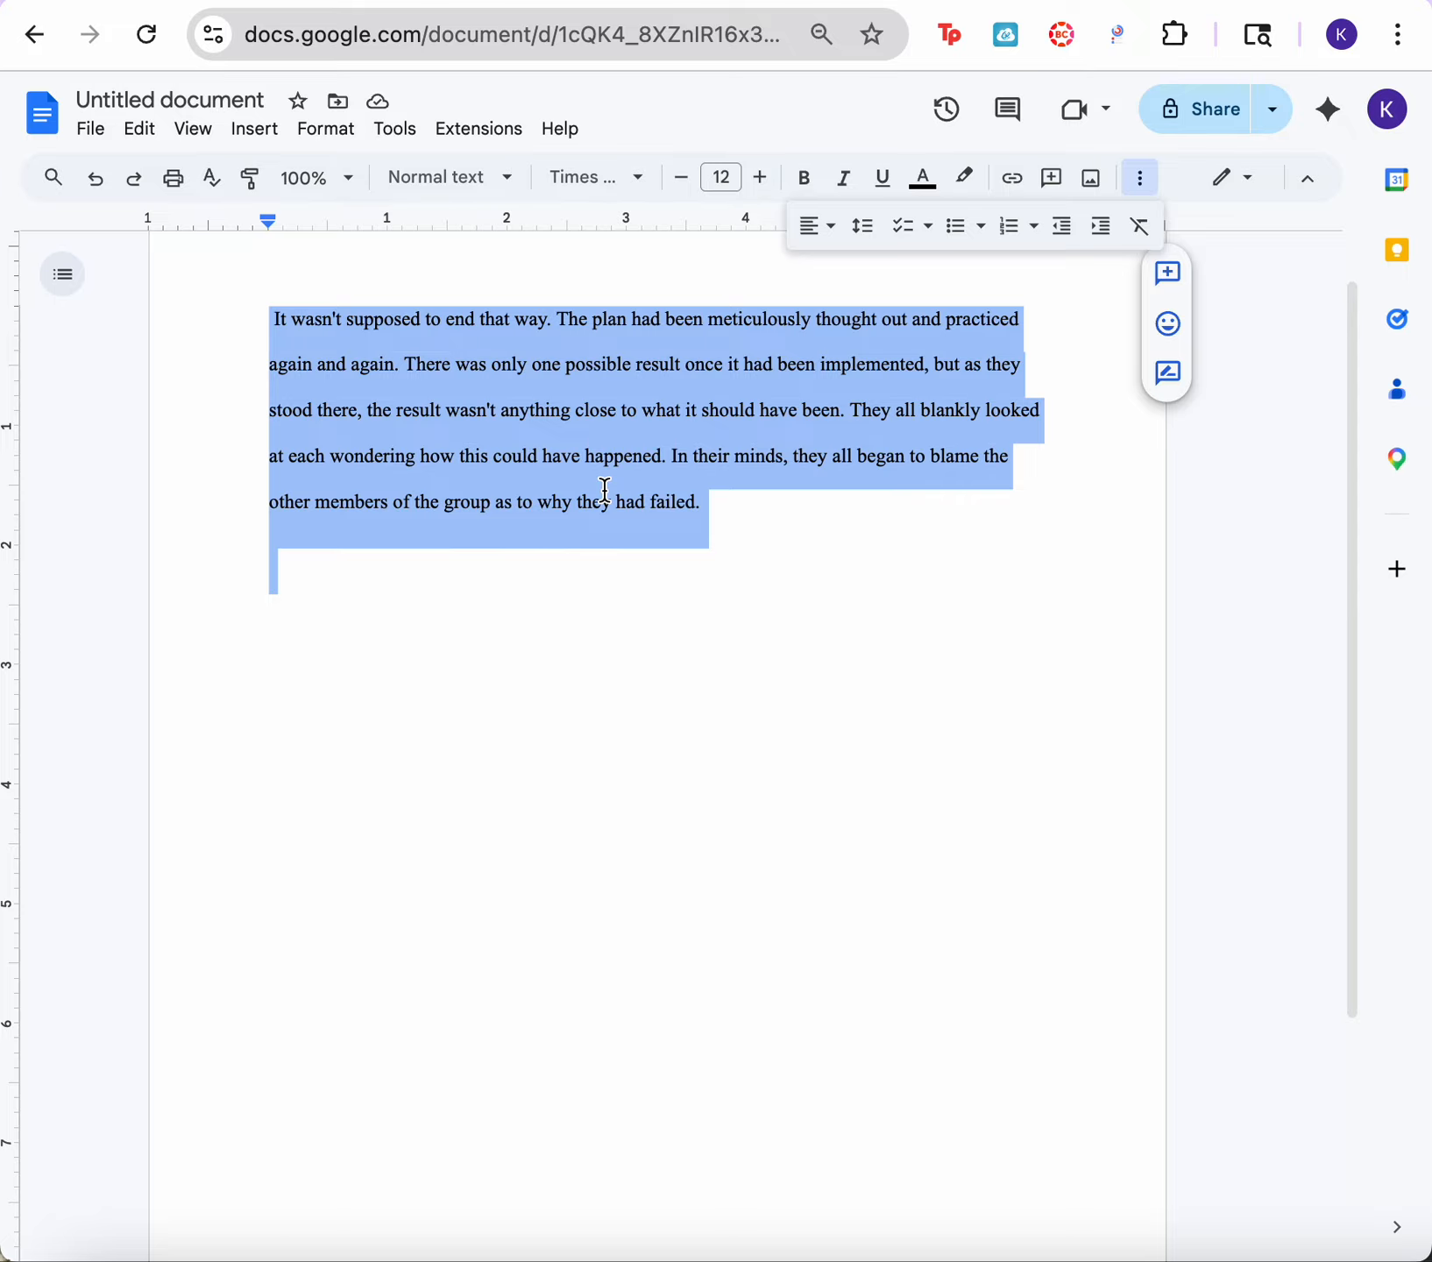
pyautogui.click(802, 193)
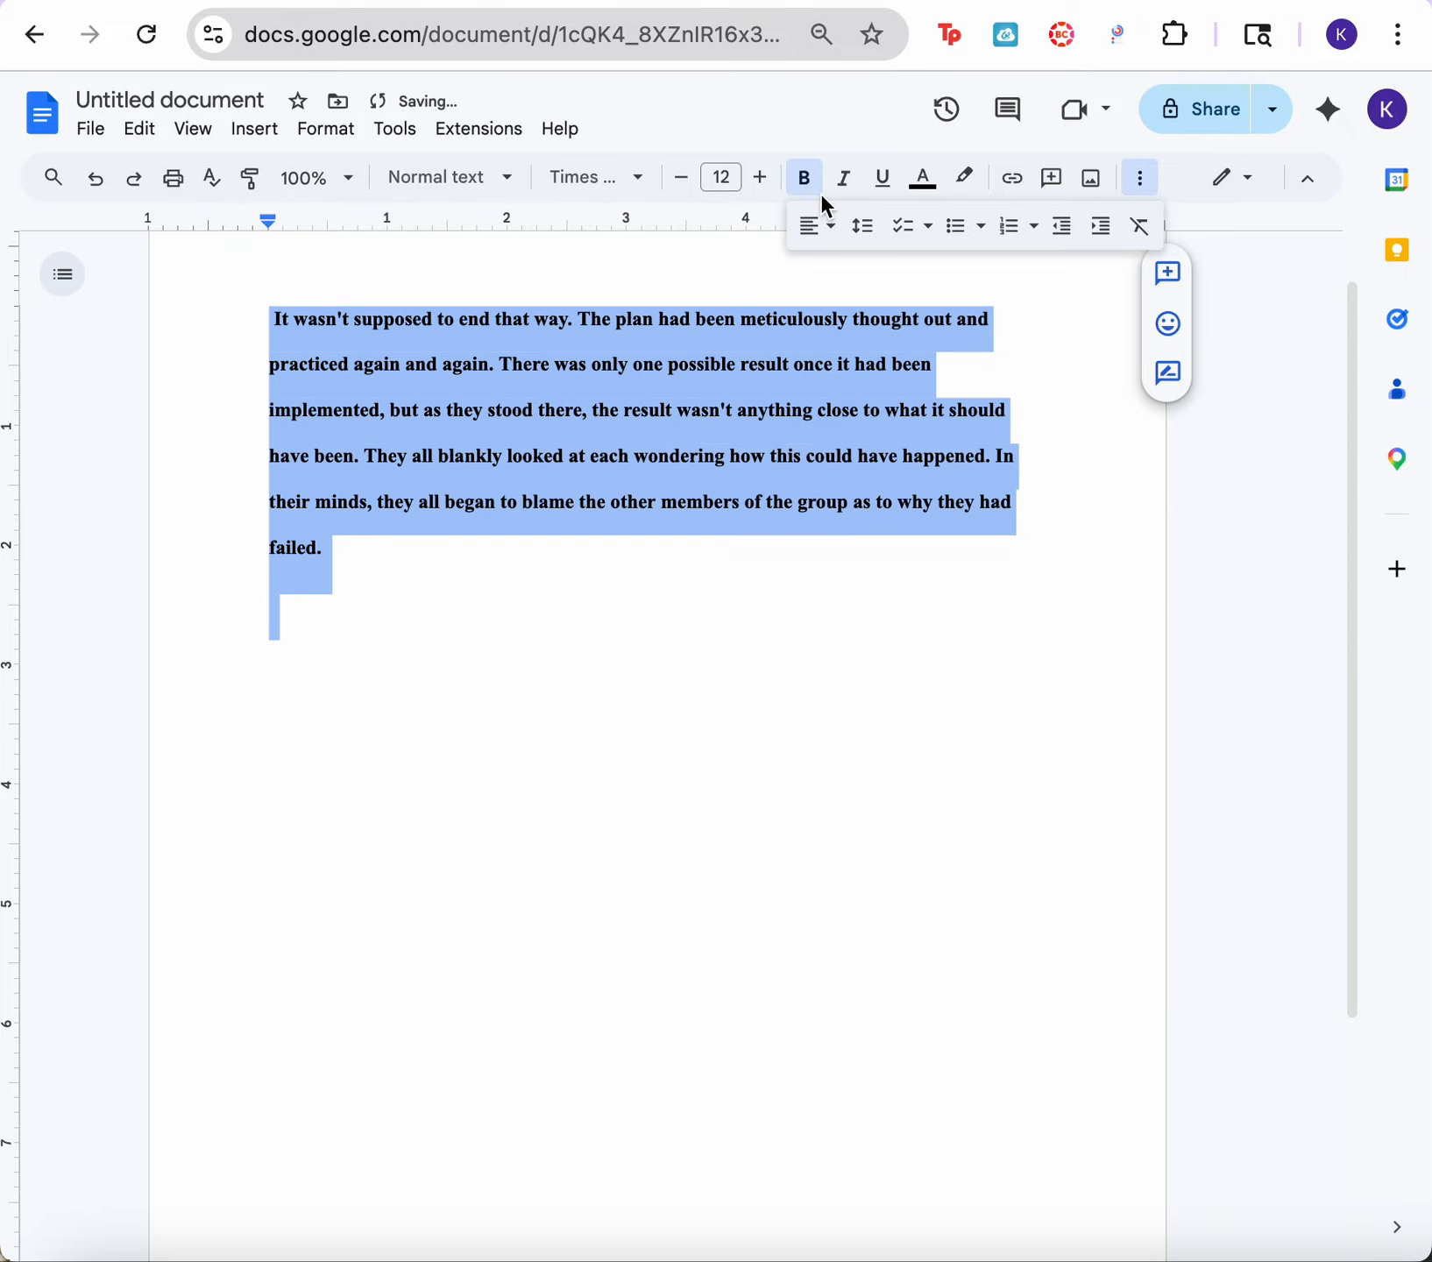
pyautogui.click(815, 190)
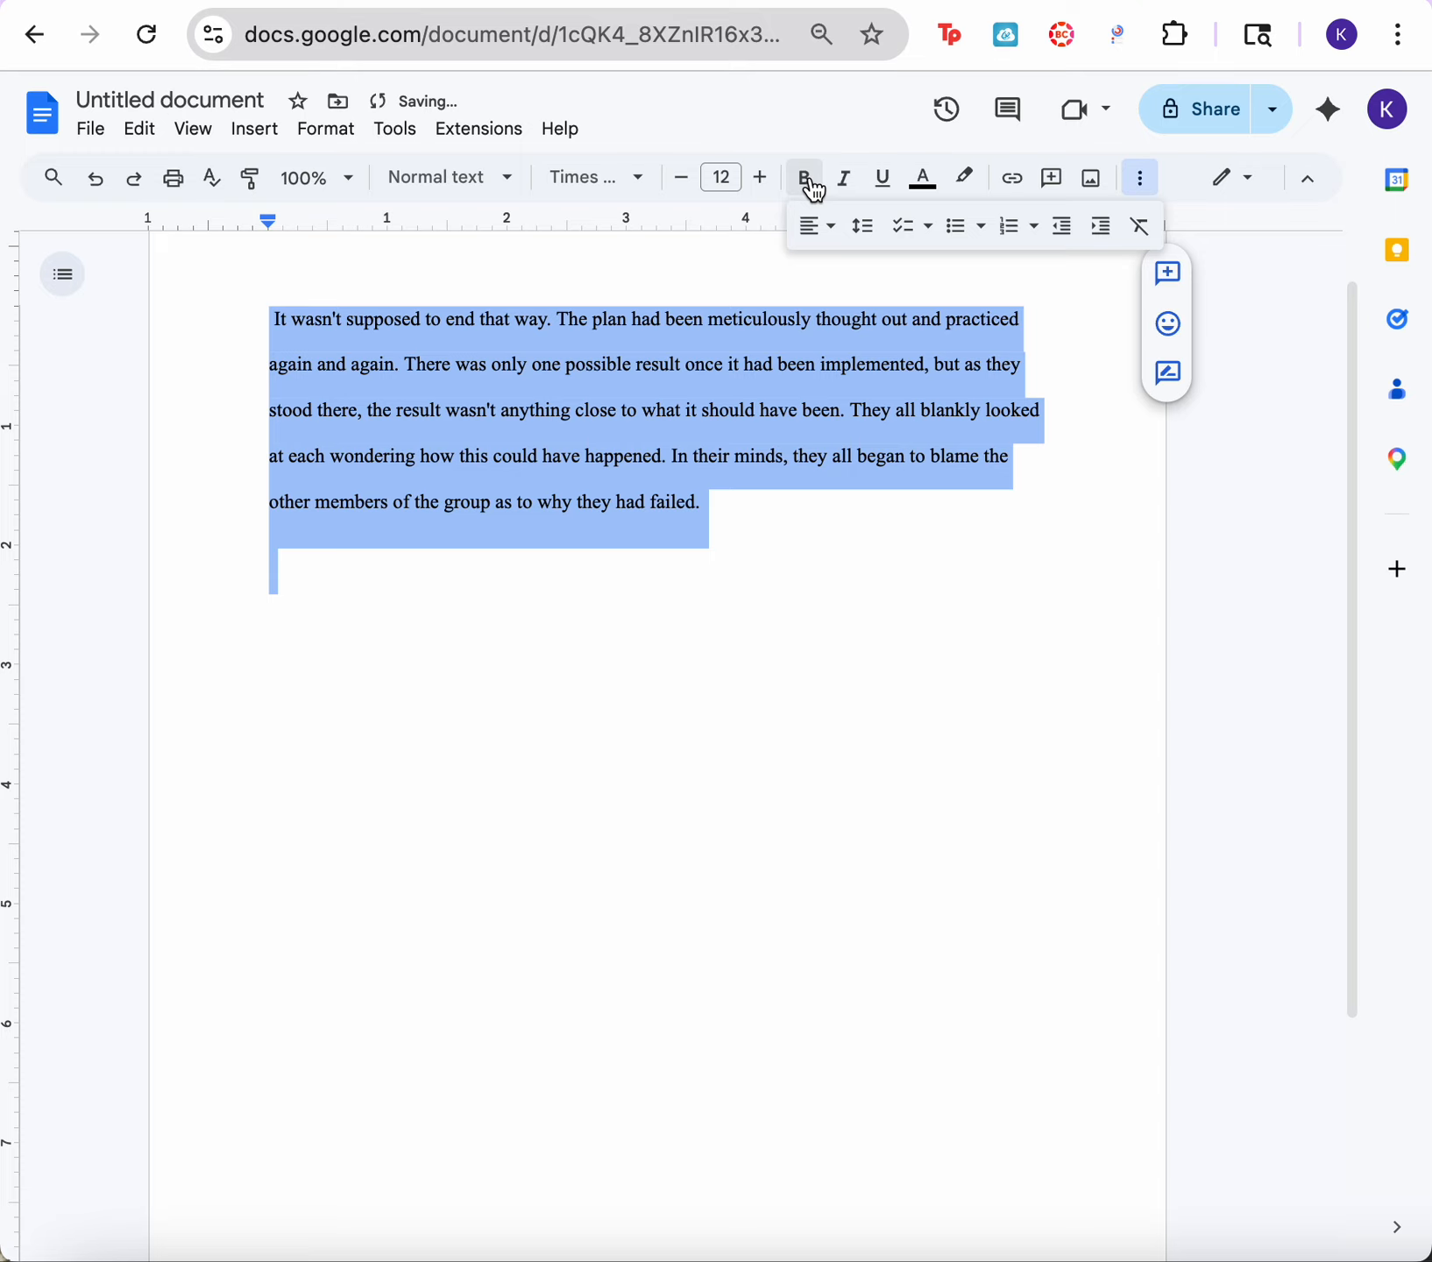
pyautogui.click(849, 189)
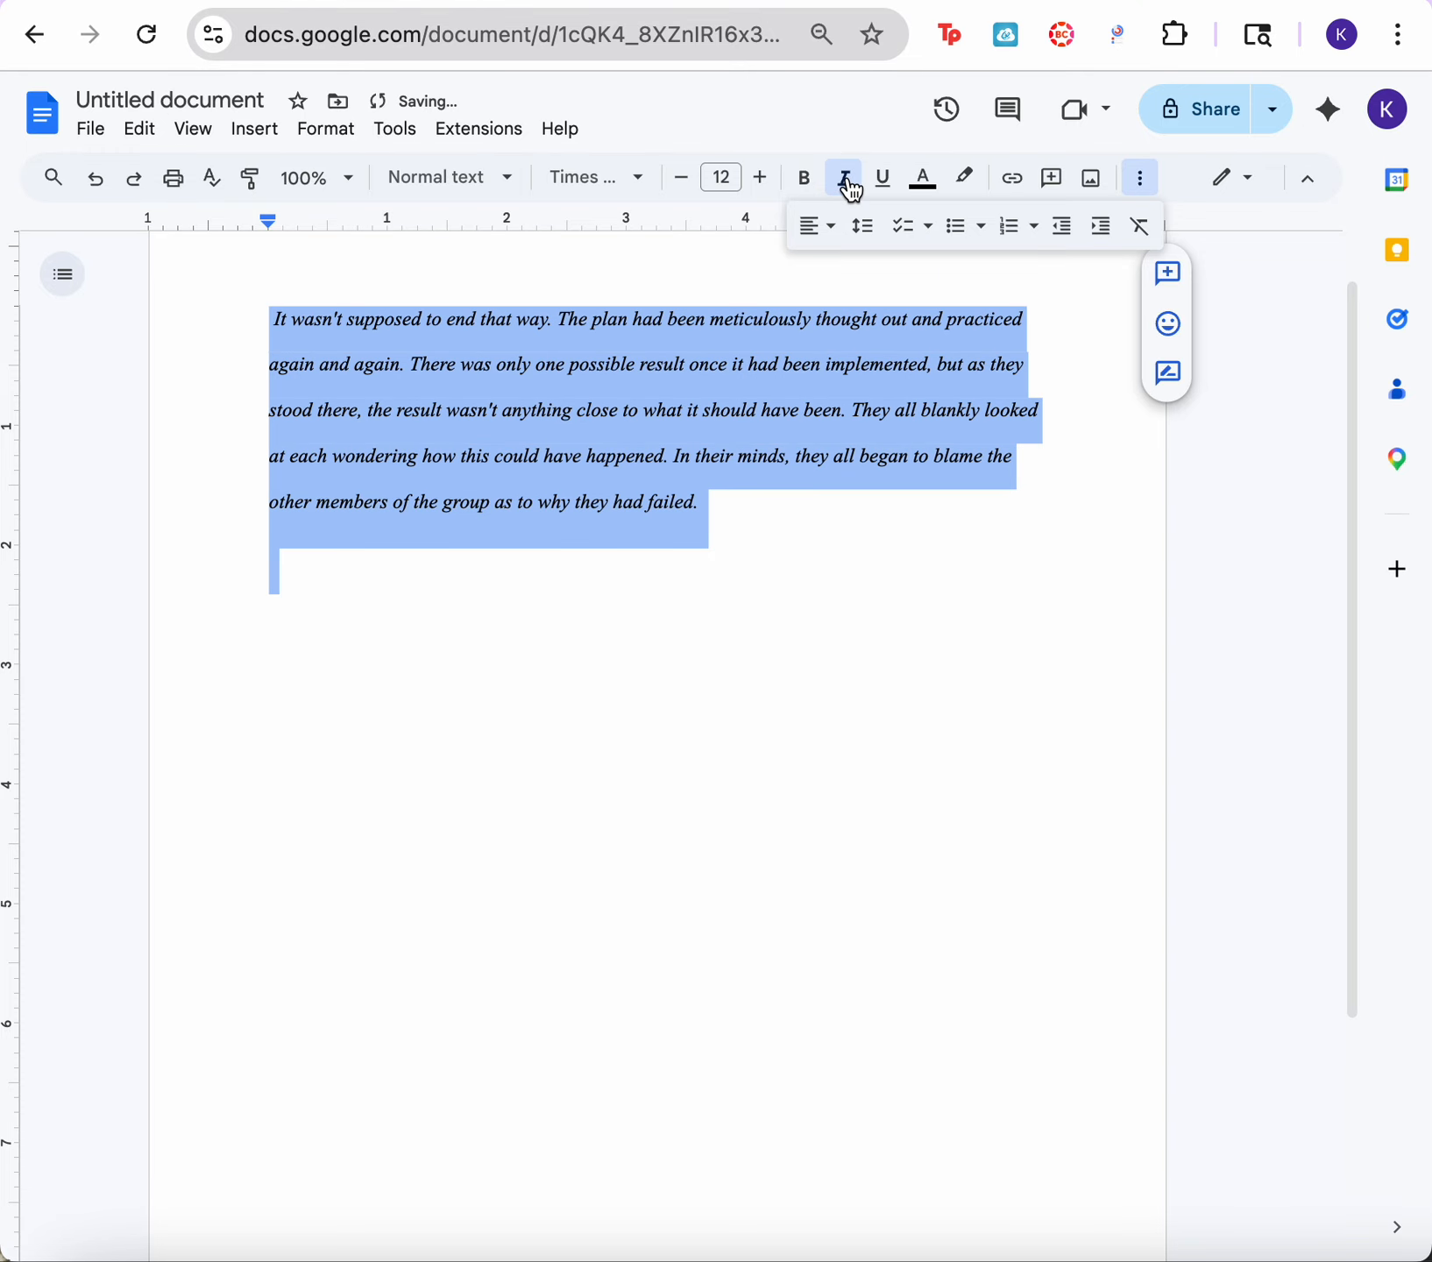
pyautogui.click(849, 187)
pyautogui.click(892, 191)
pyautogui.click(894, 194)
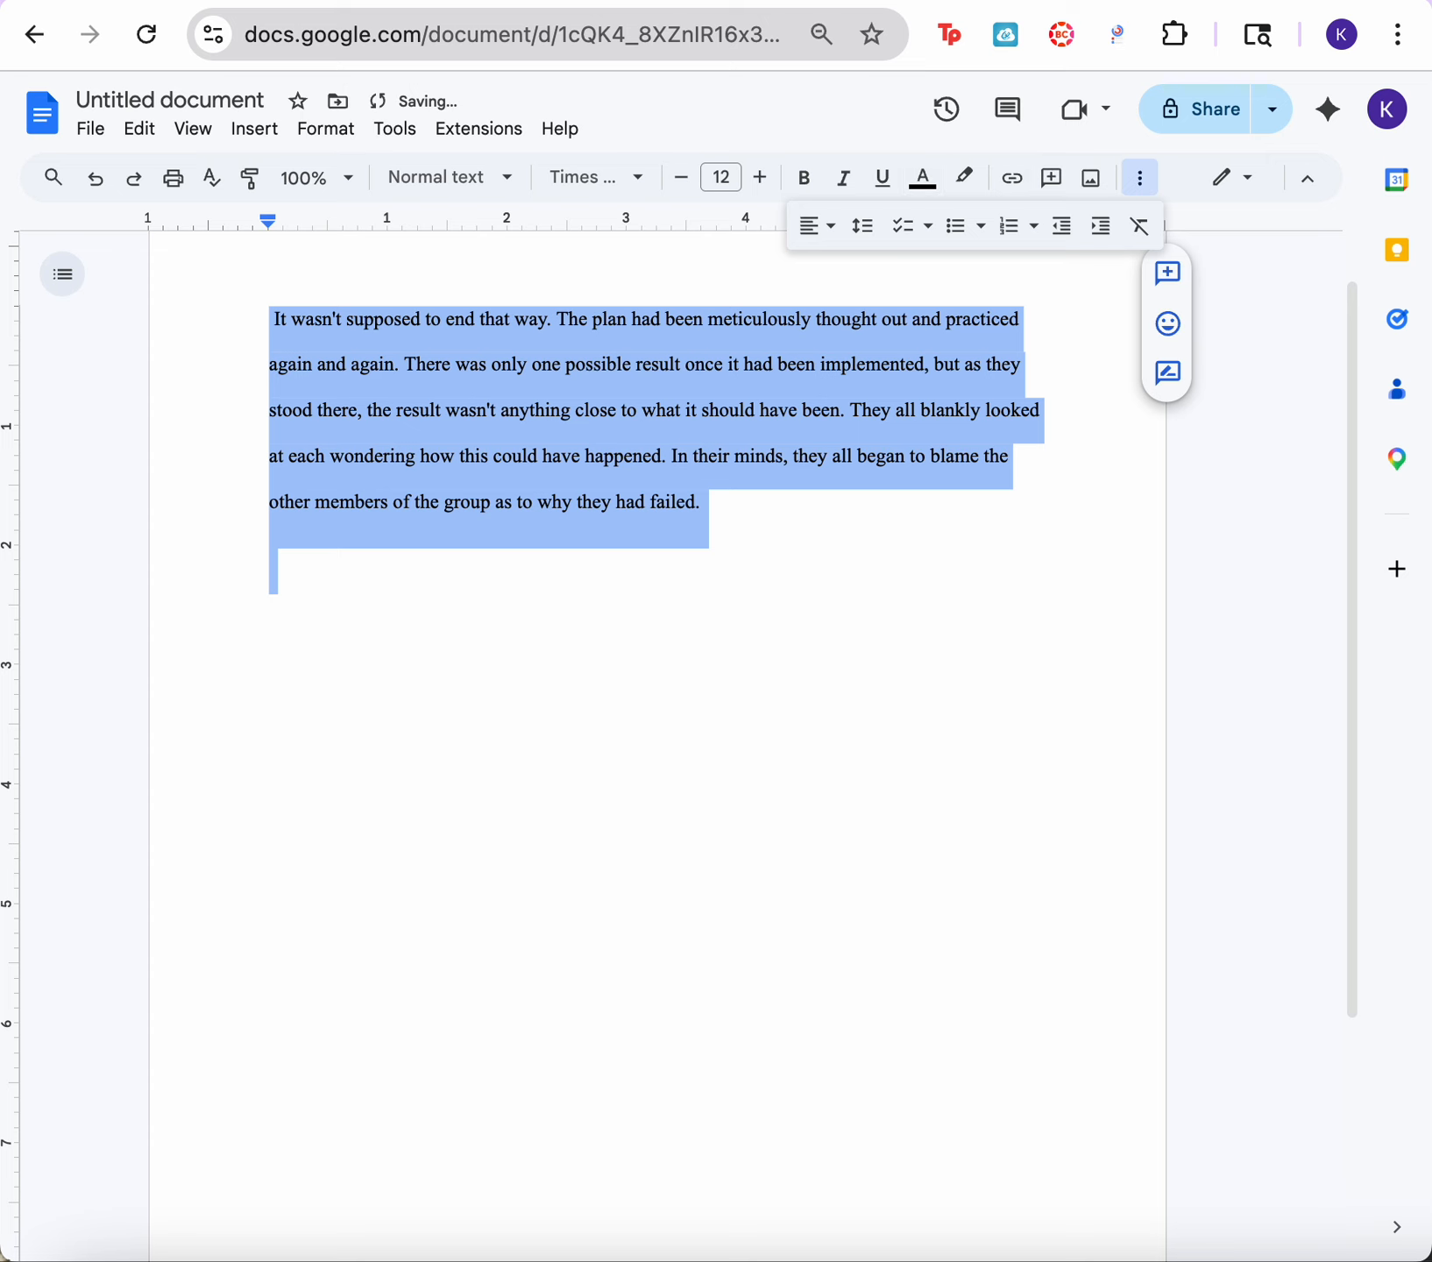
pyautogui.click(1065, 455)
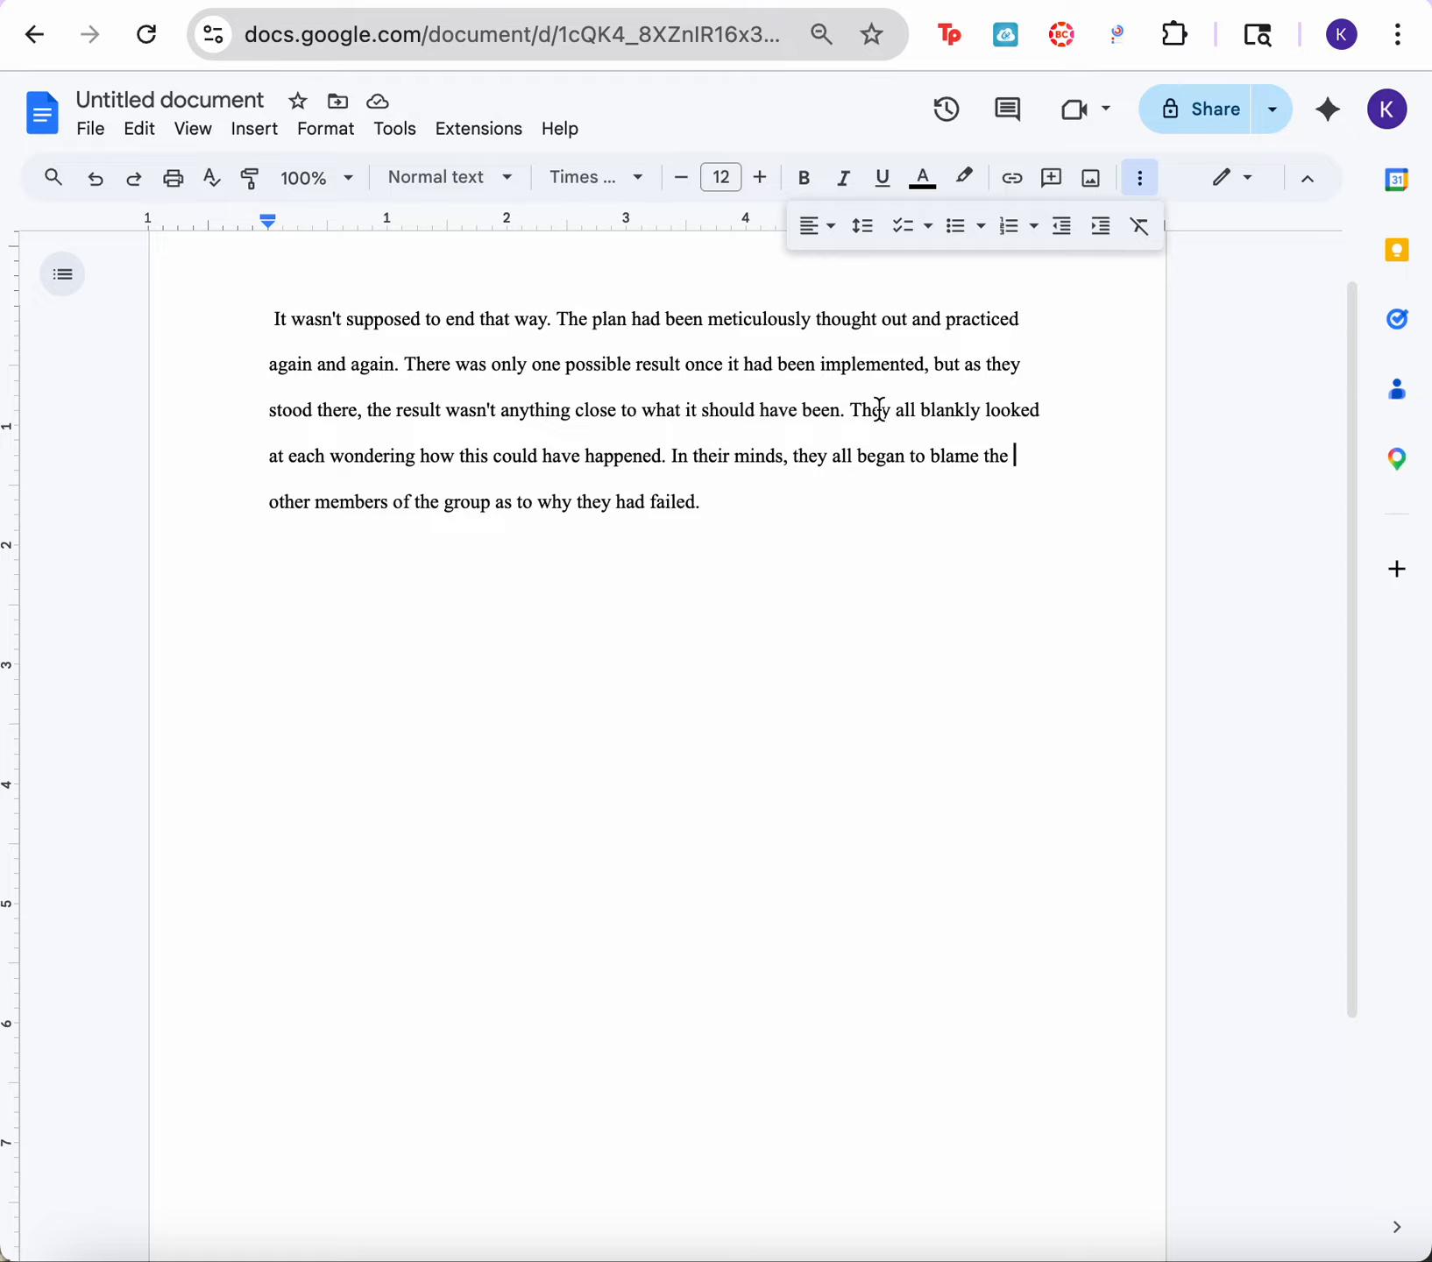
# Step: Highlight the word "blankly" in the paragraph's third line in yellow
pyautogui.moveTo(922, 410); pyautogui.dragTo(981, 414)
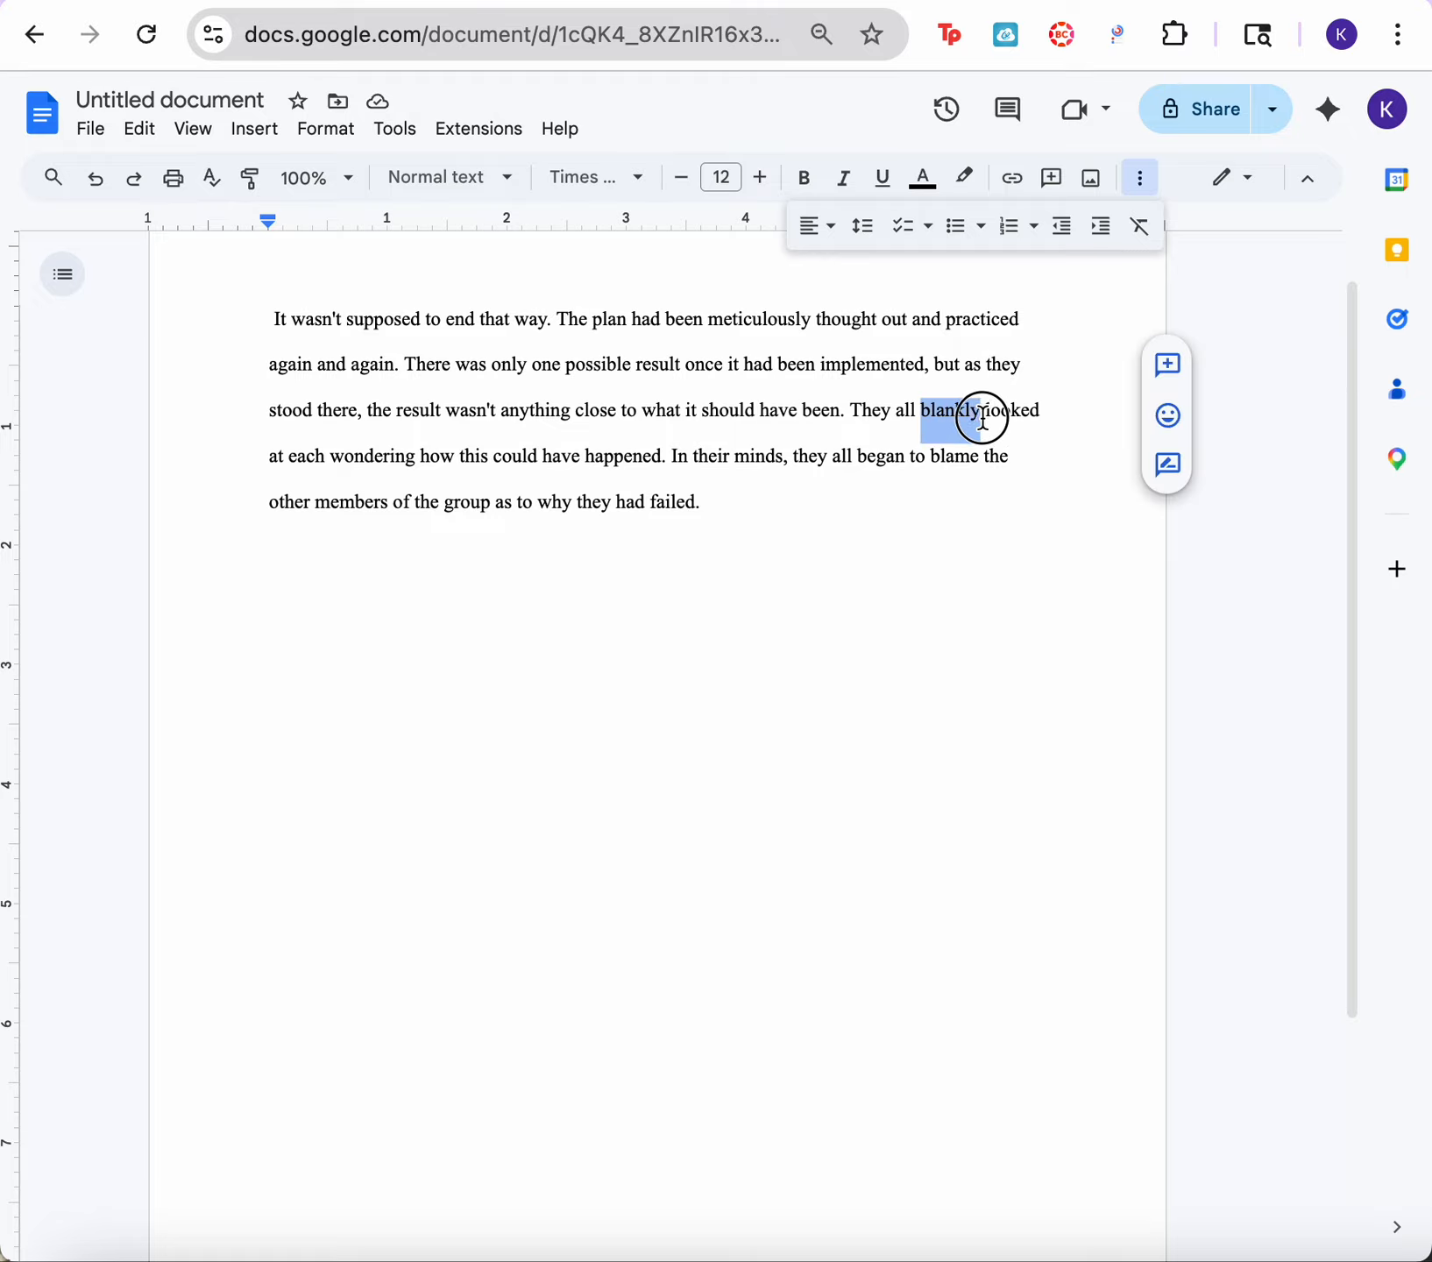
pyautogui.click(965, 186)
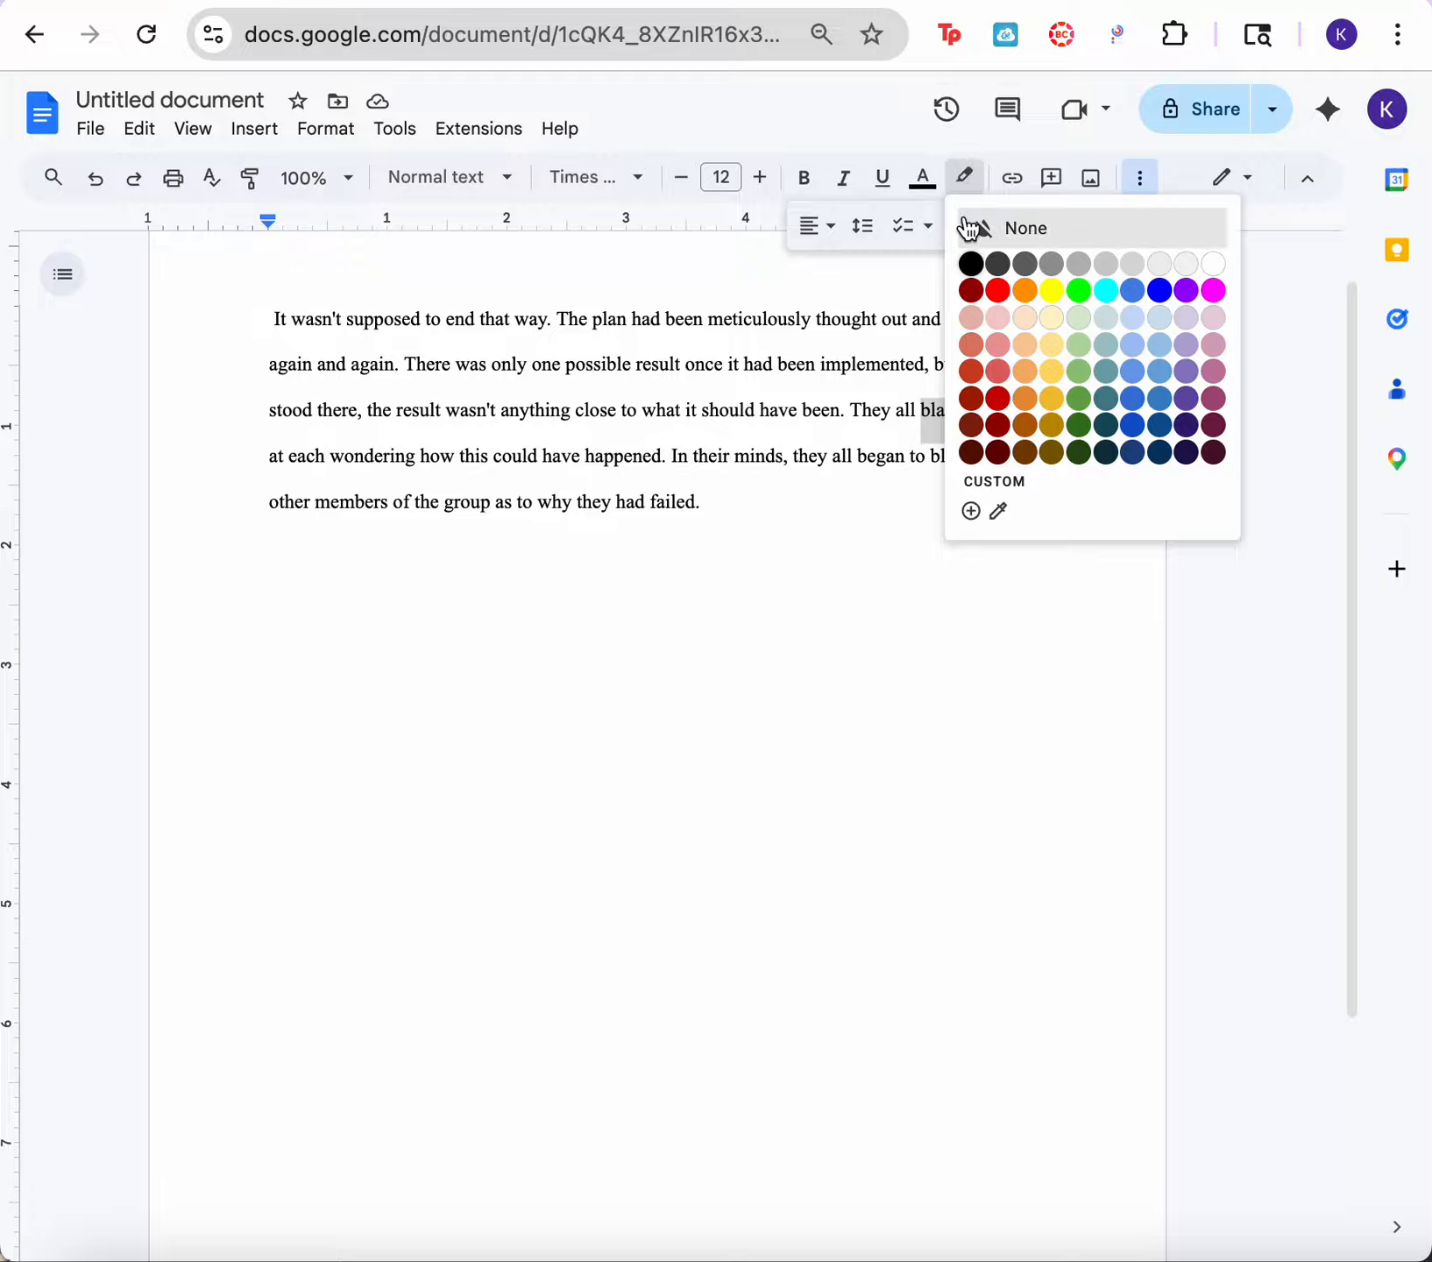
pyautogui.click(1053, 290)
pyautogui.click(912, 588)
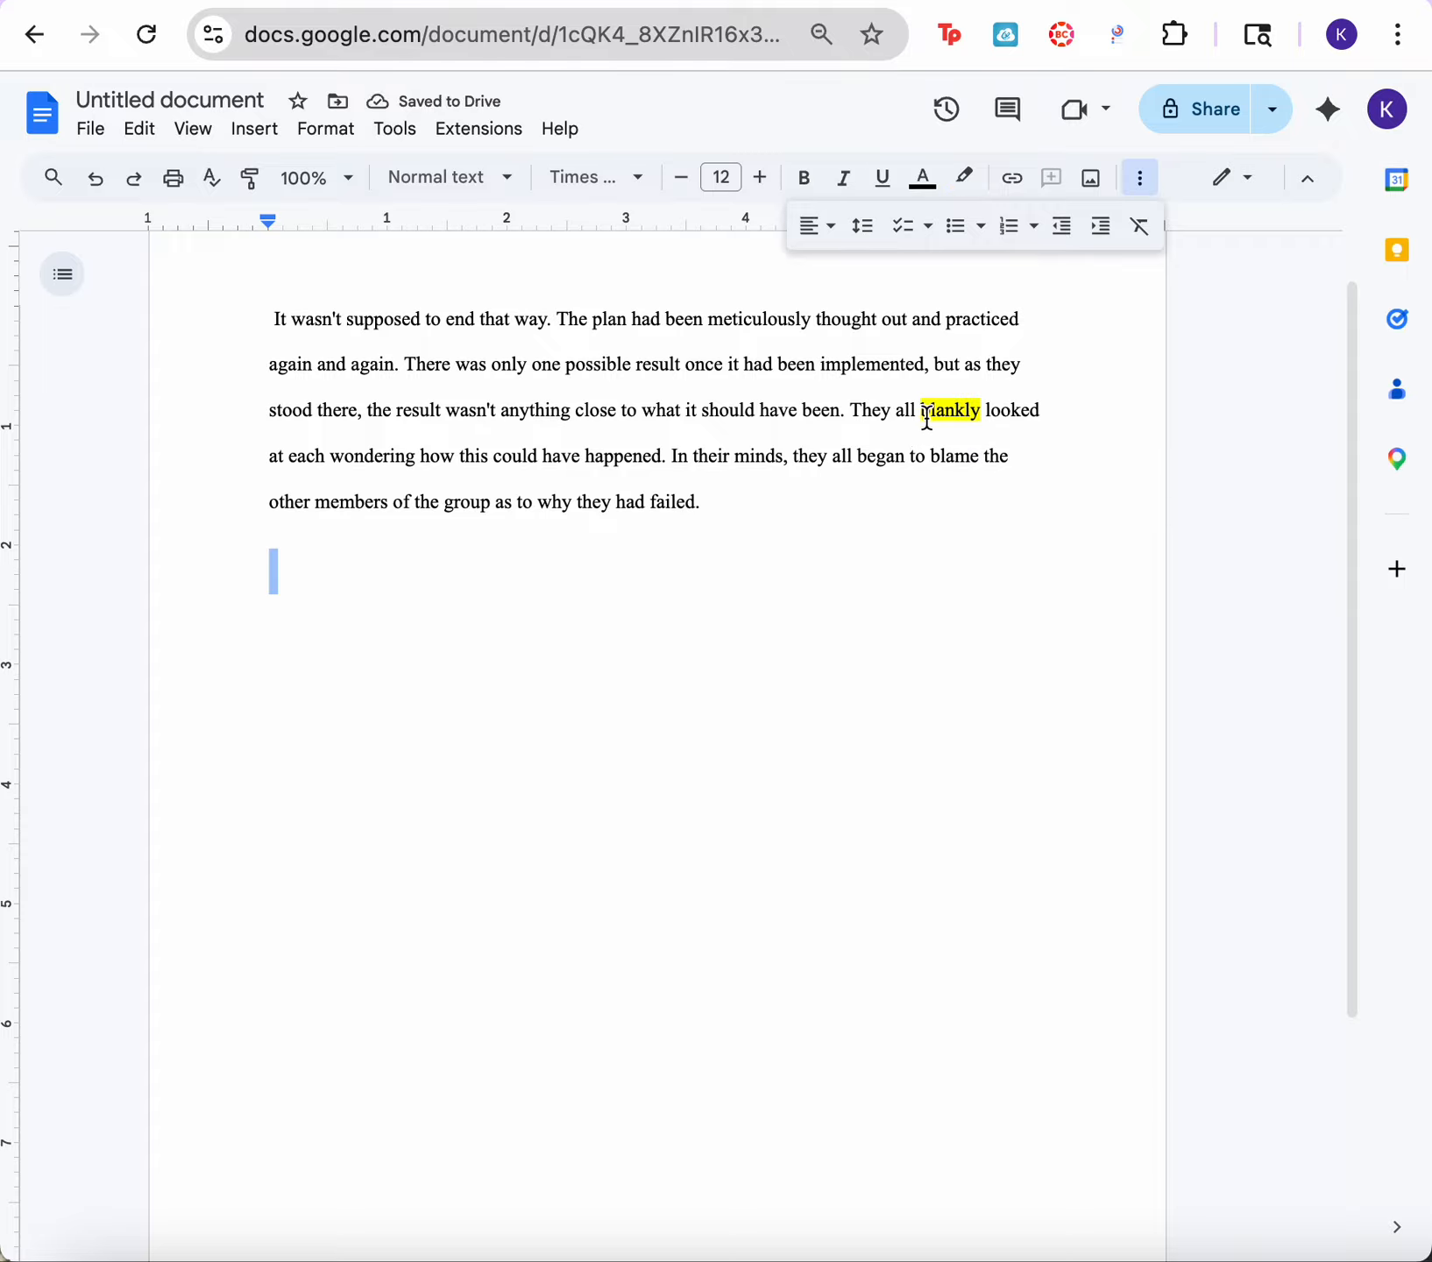
# Step: Remove the yellow highlight from the word "blankly" in the paragraph's third line
pyautogui.moveTo(926, 416); pyautogui.dragTo(978, 430)
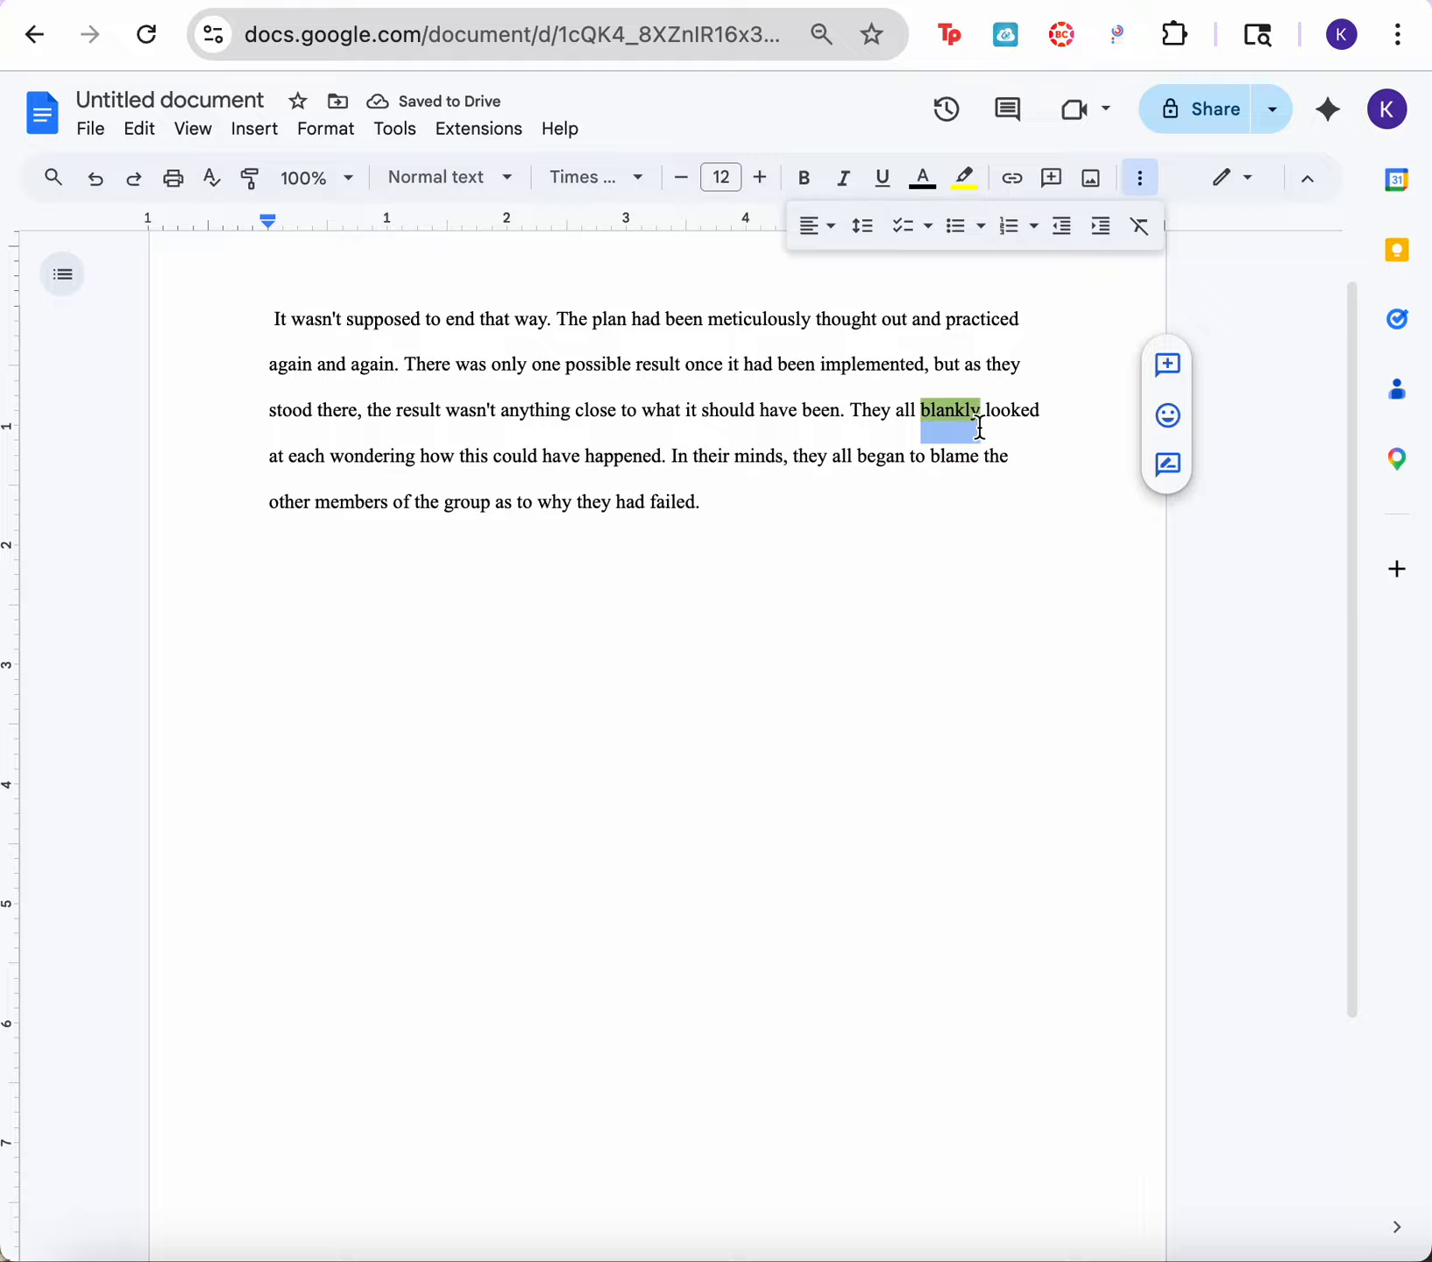
pyautogui.click(964, 178)
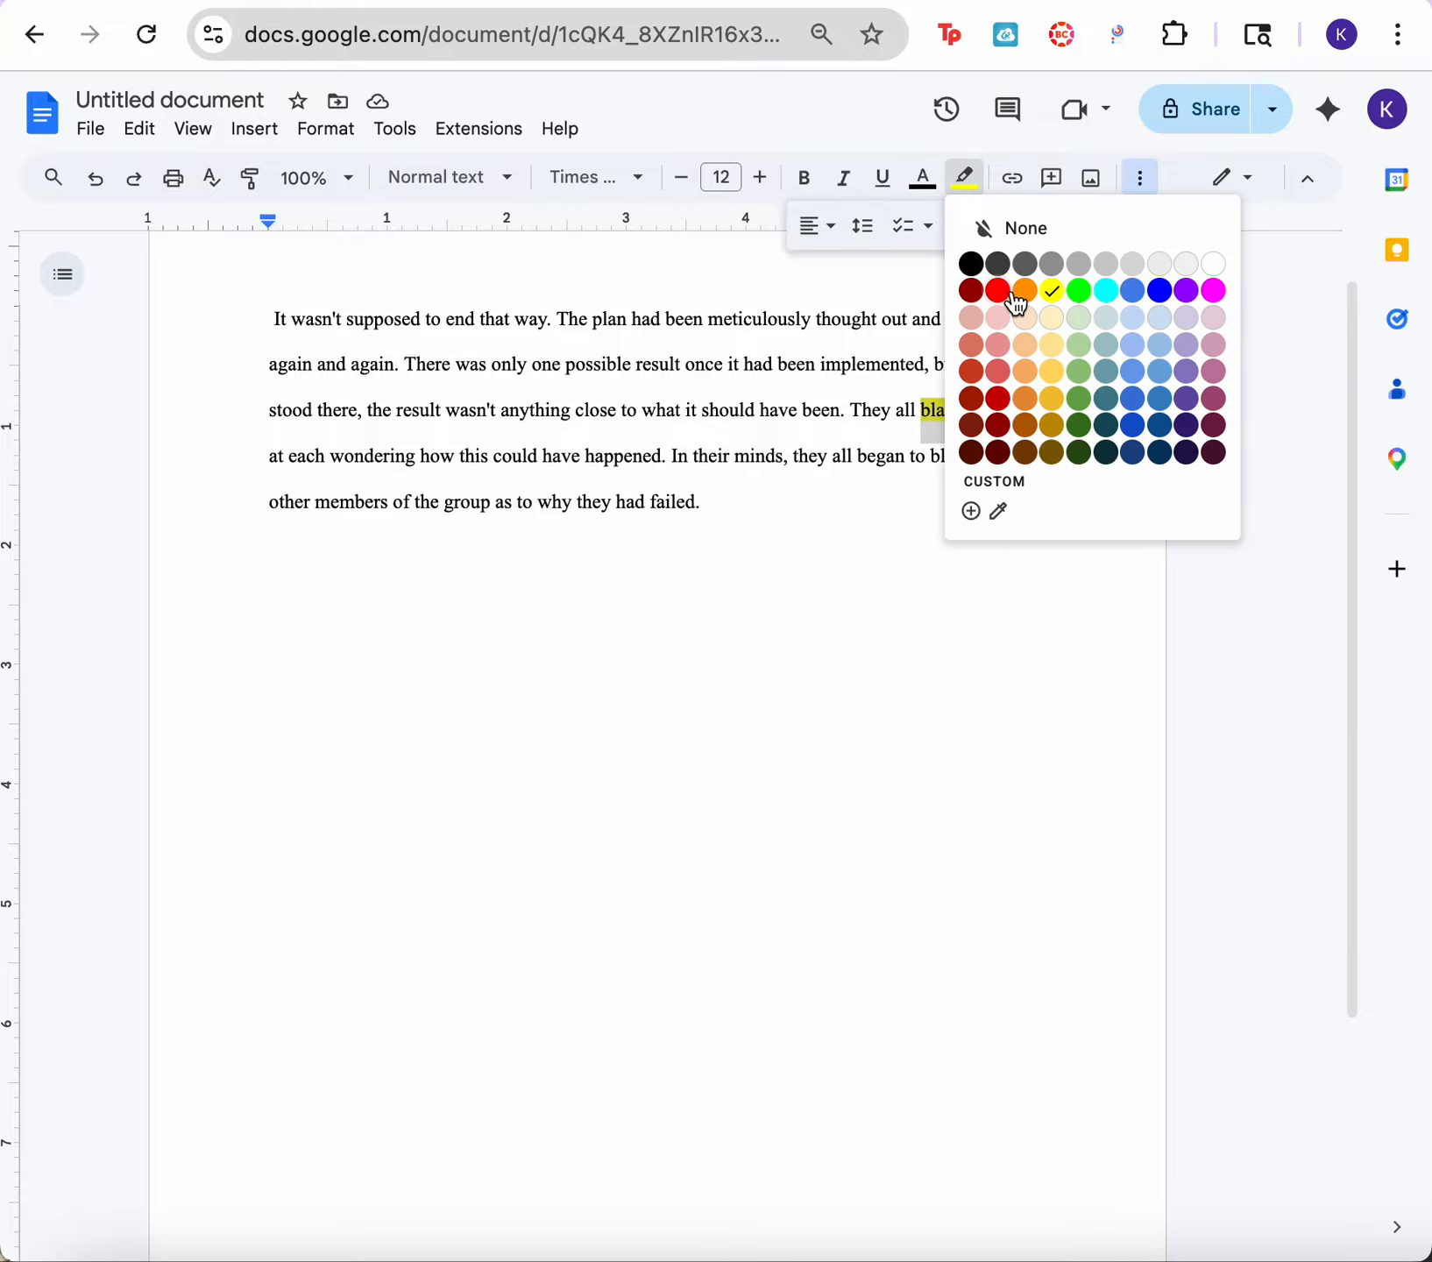
pyautogui.click(1058, 313)
pyautogui.click(965, 180)
pyautogui.click(1008, 229)
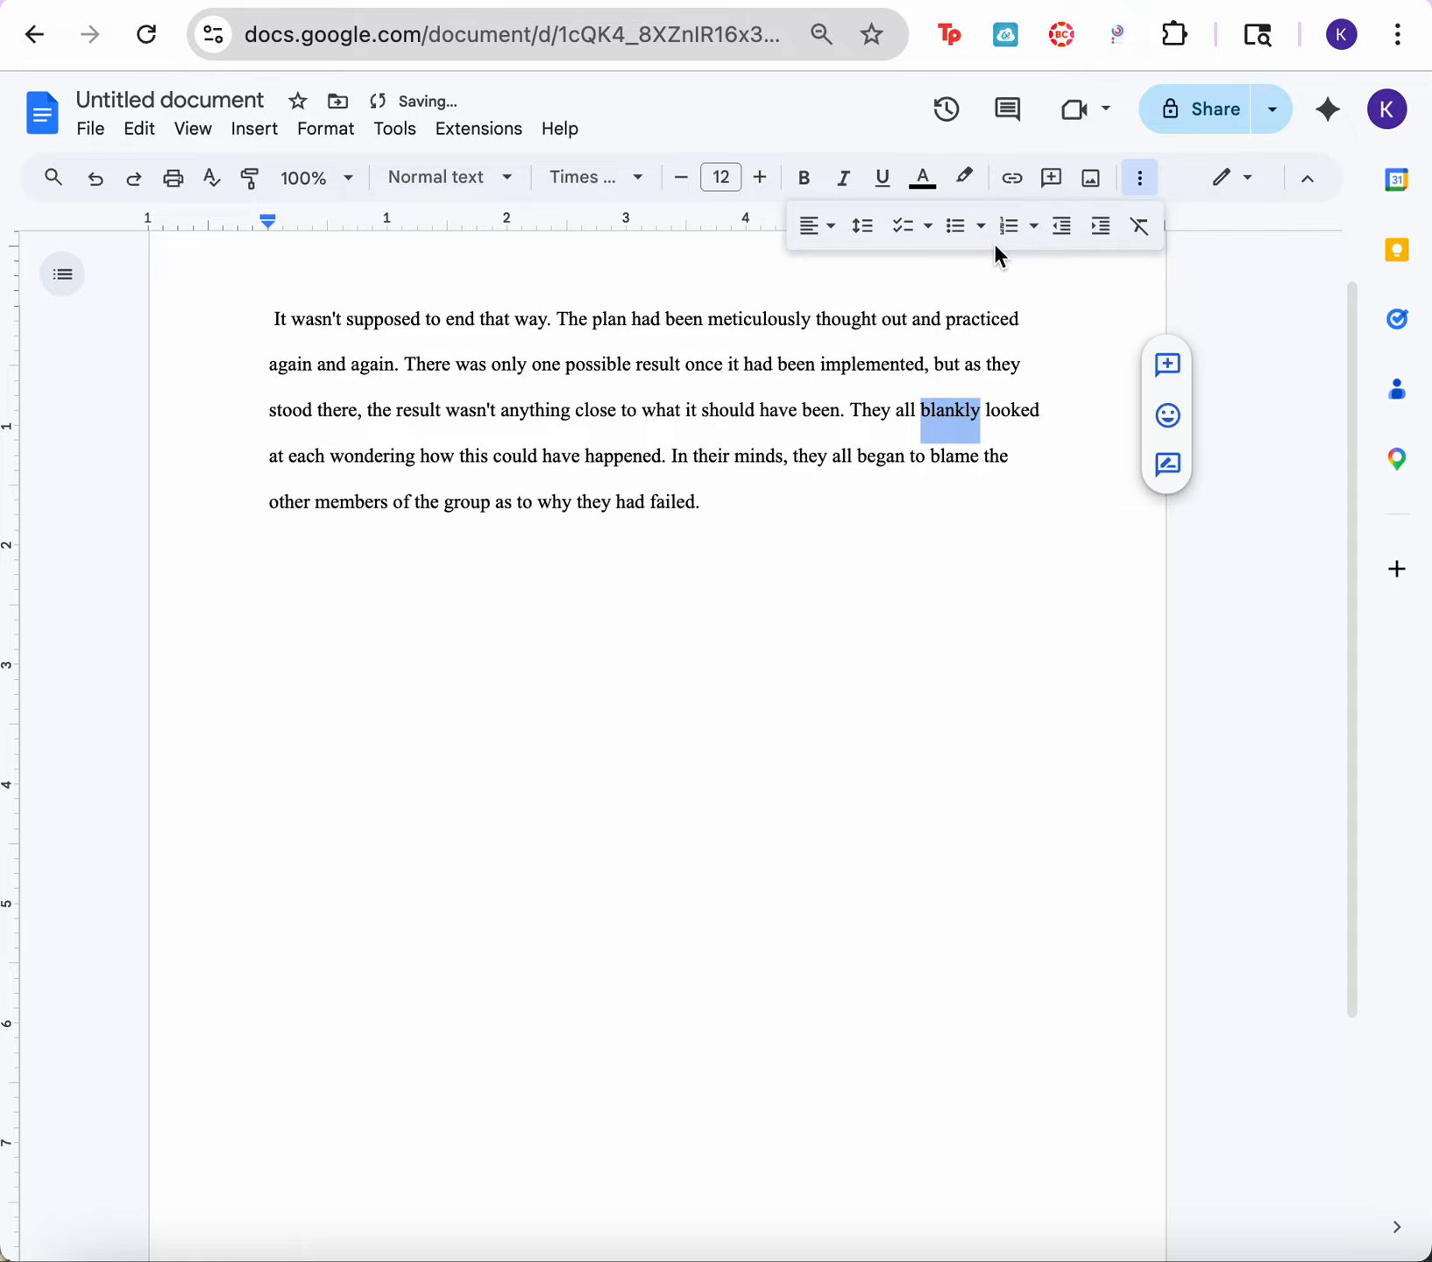
pyautogui.click(930, 364)
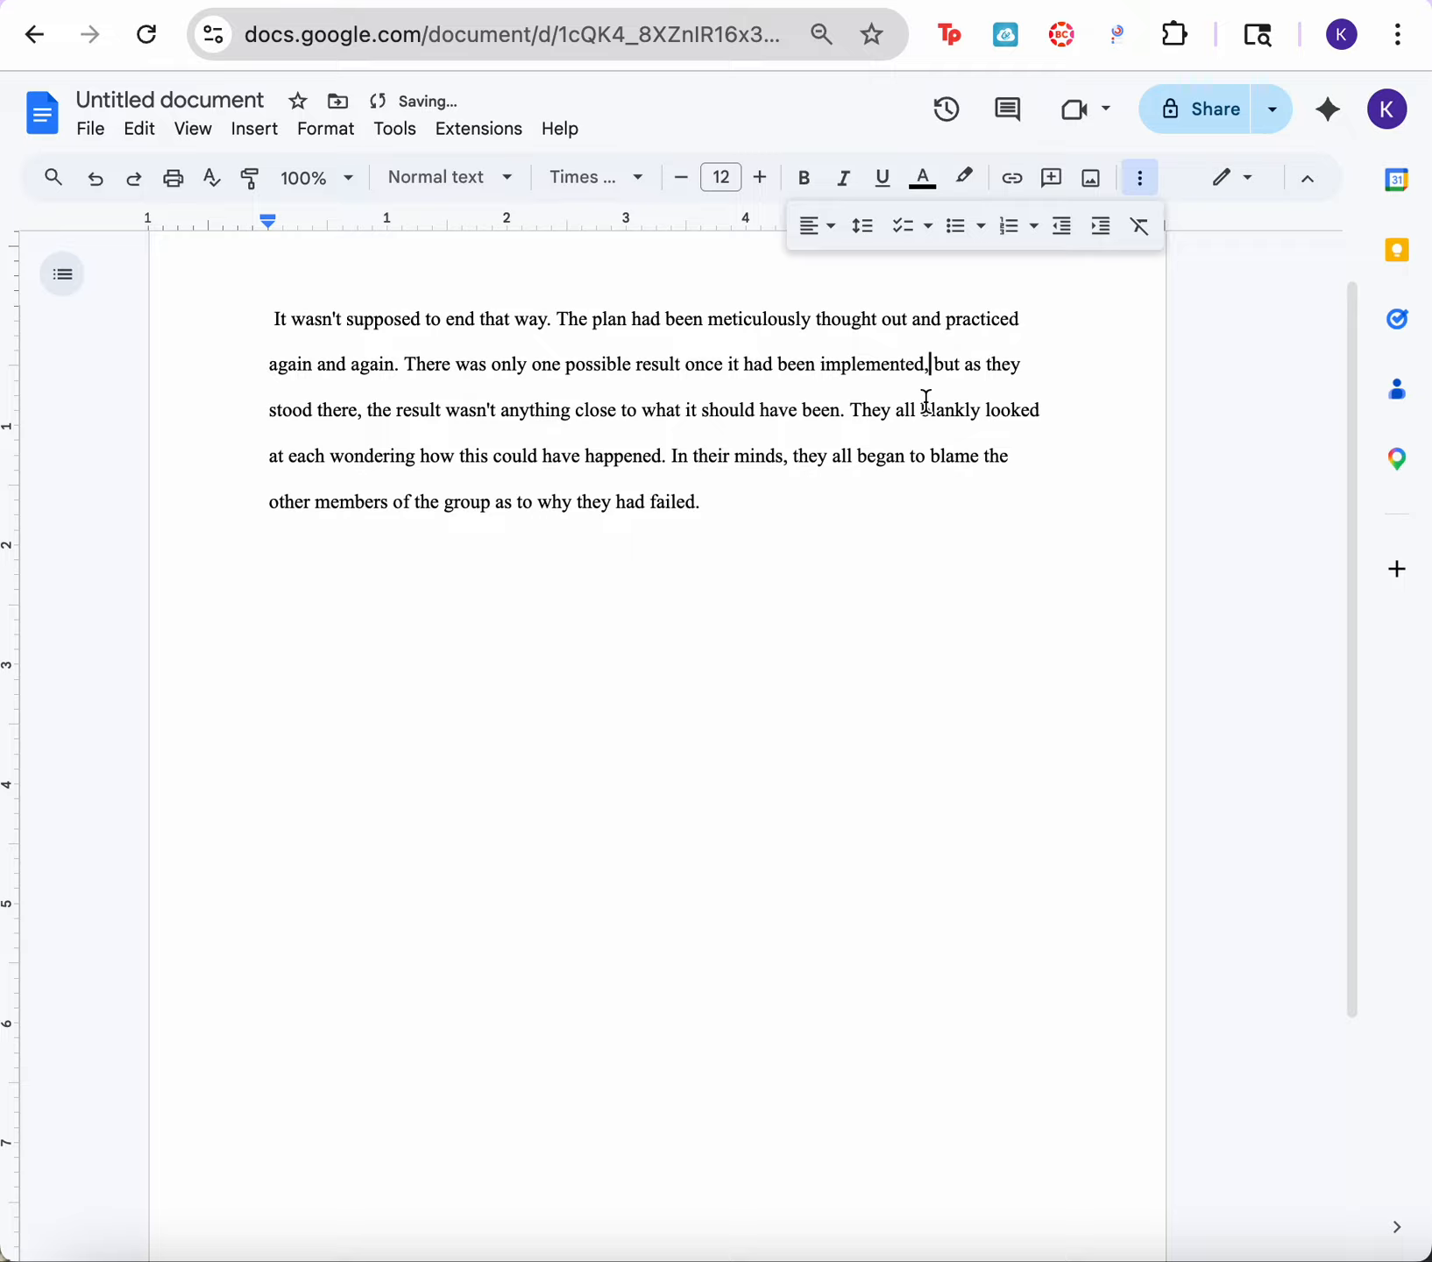
# Step: Try the yellow highlight on "blankly" once more and undo it
pyautogui.moveTo(926, 403); pyautogui.dragTo(982, 405)
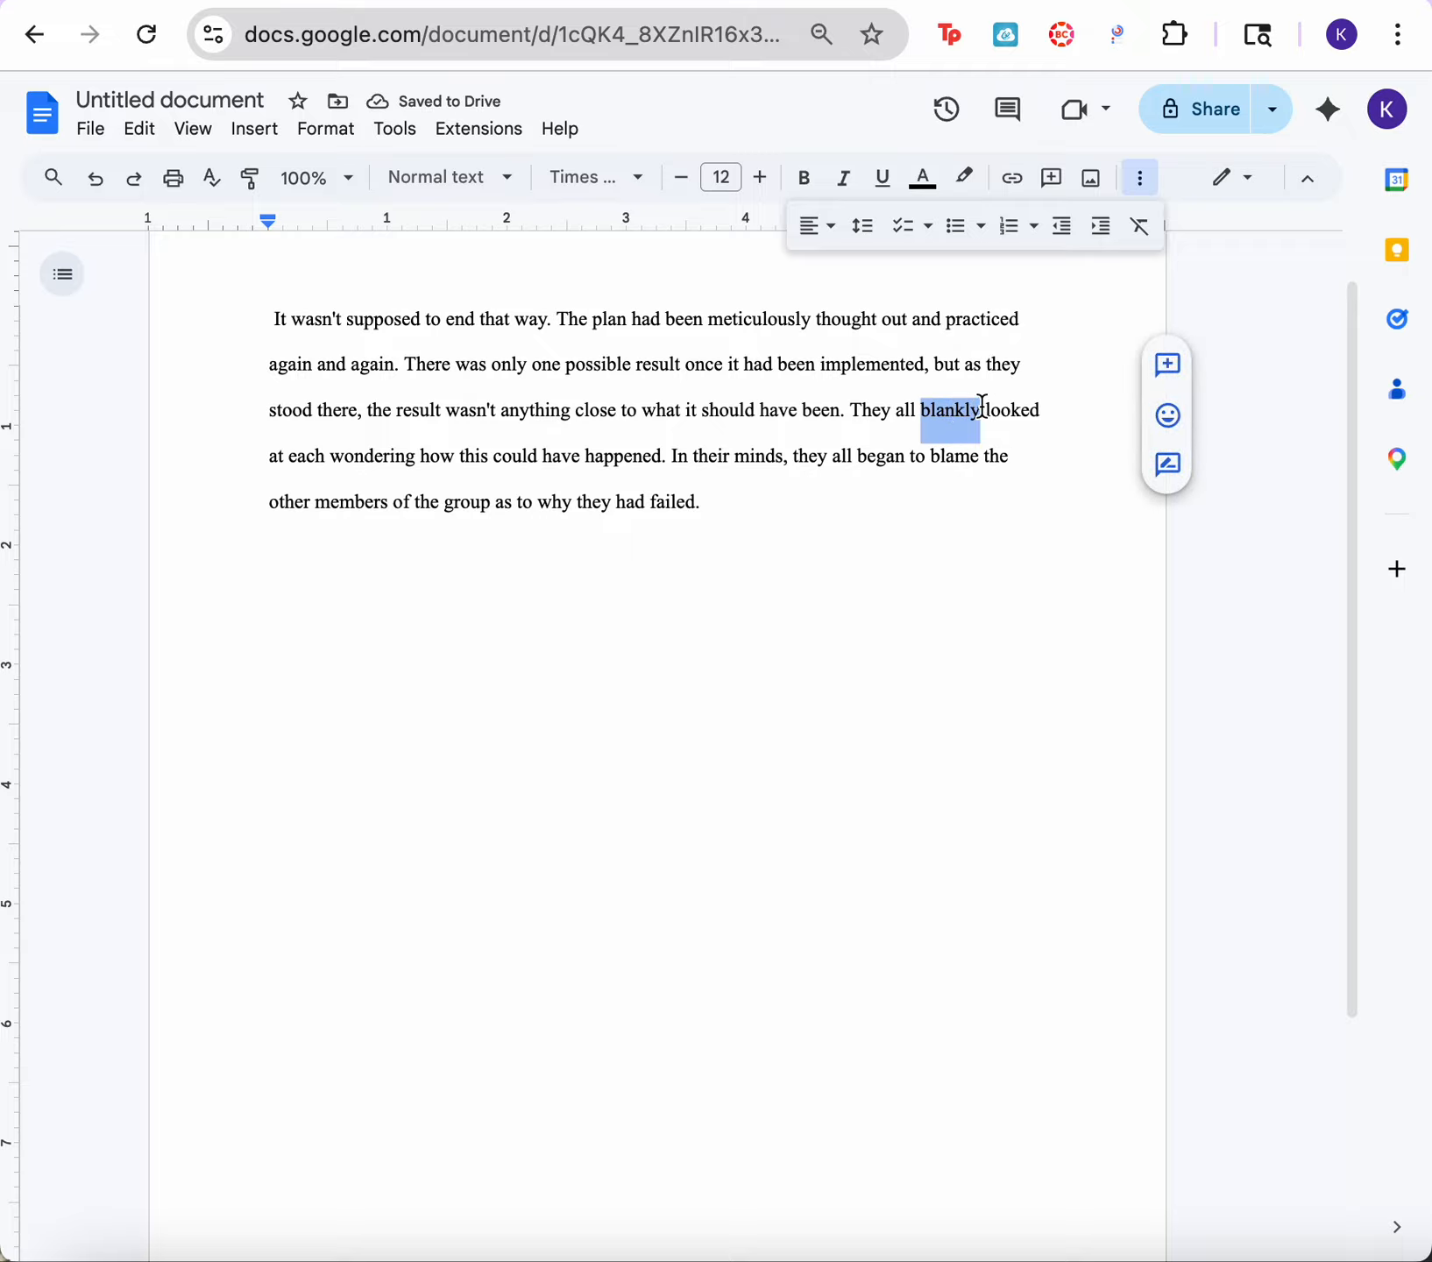
pyautogui.click(968, 184)
pyautogui.click(1039, 307)
pyautogui.click(779, 696)
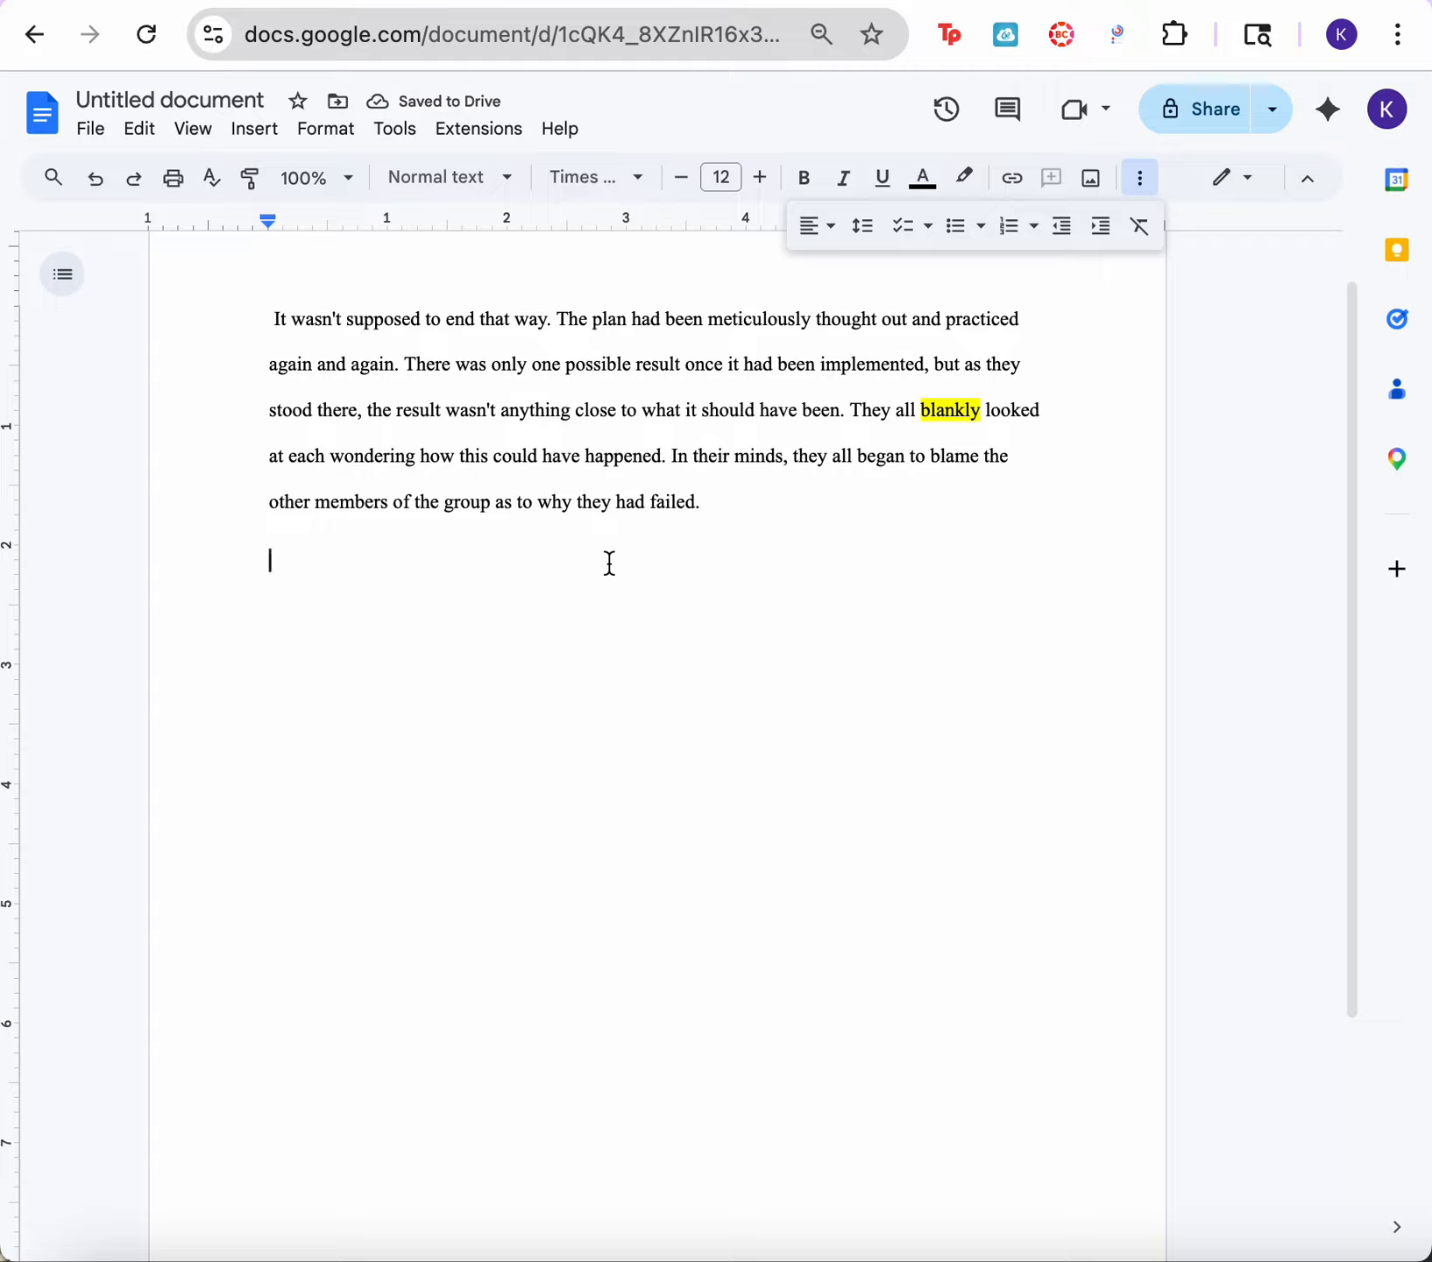
pyautogui.click(97, 180)
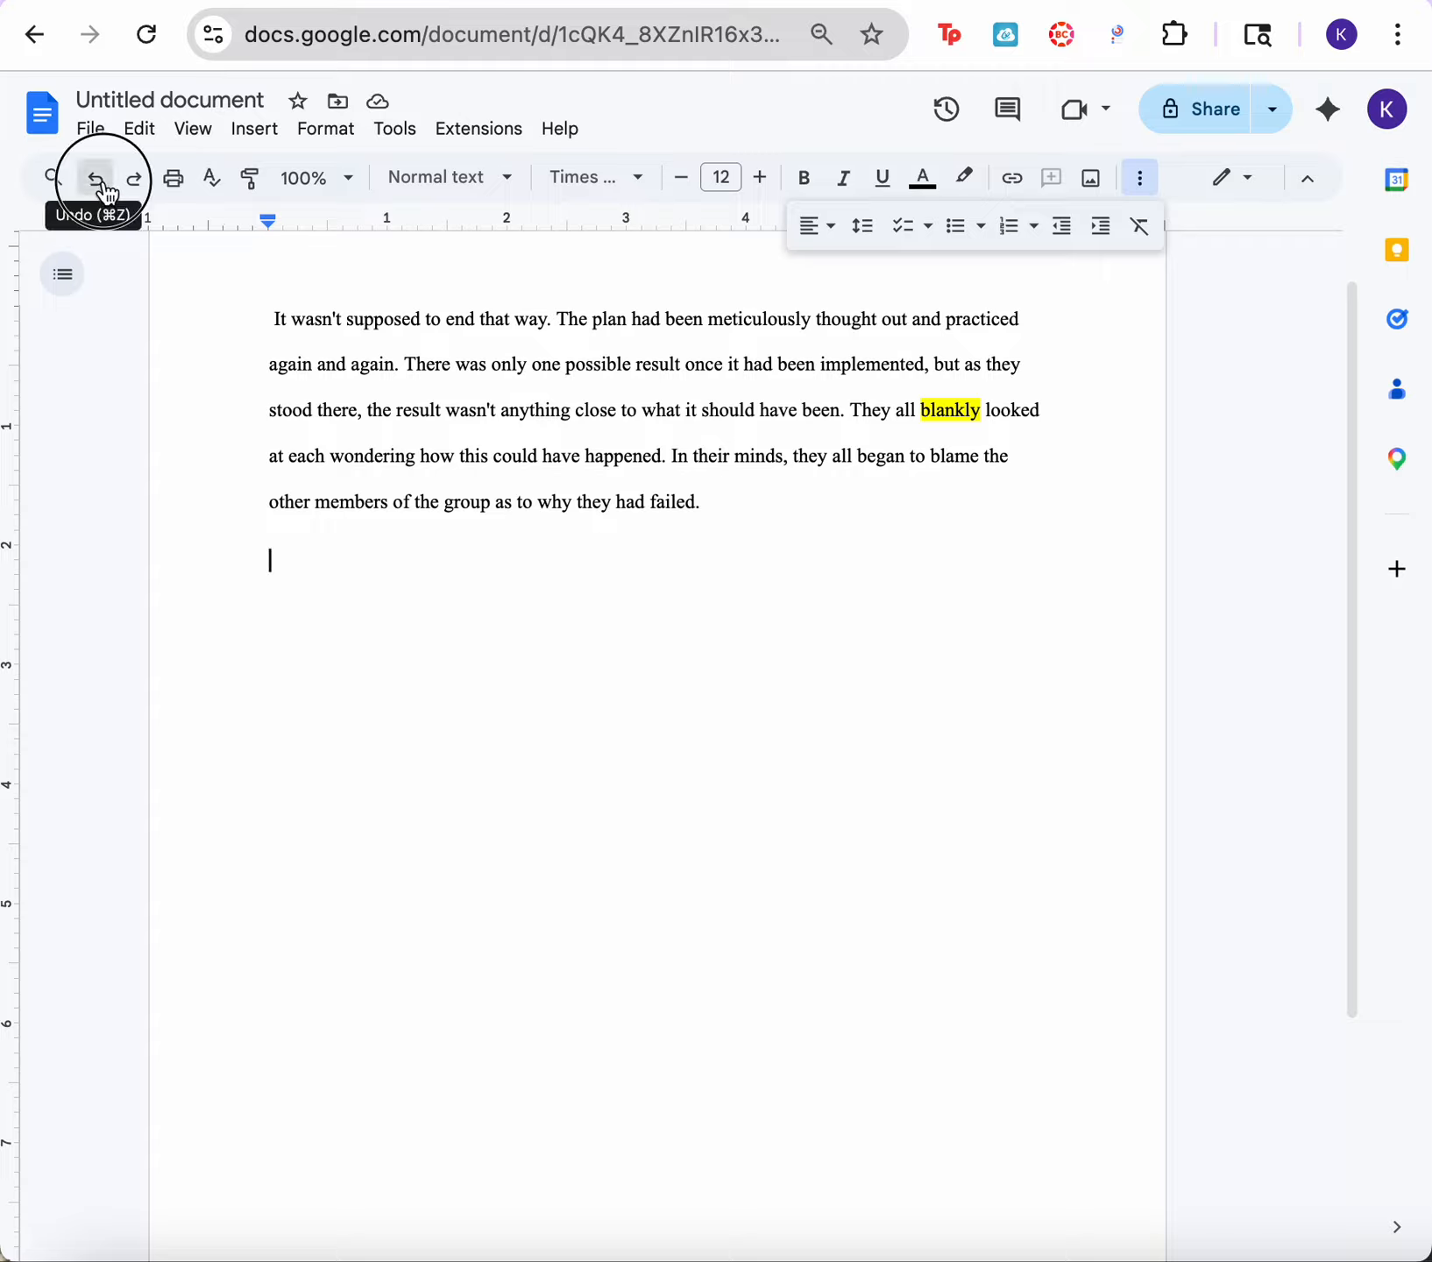
pyautogui.click(552, 703)
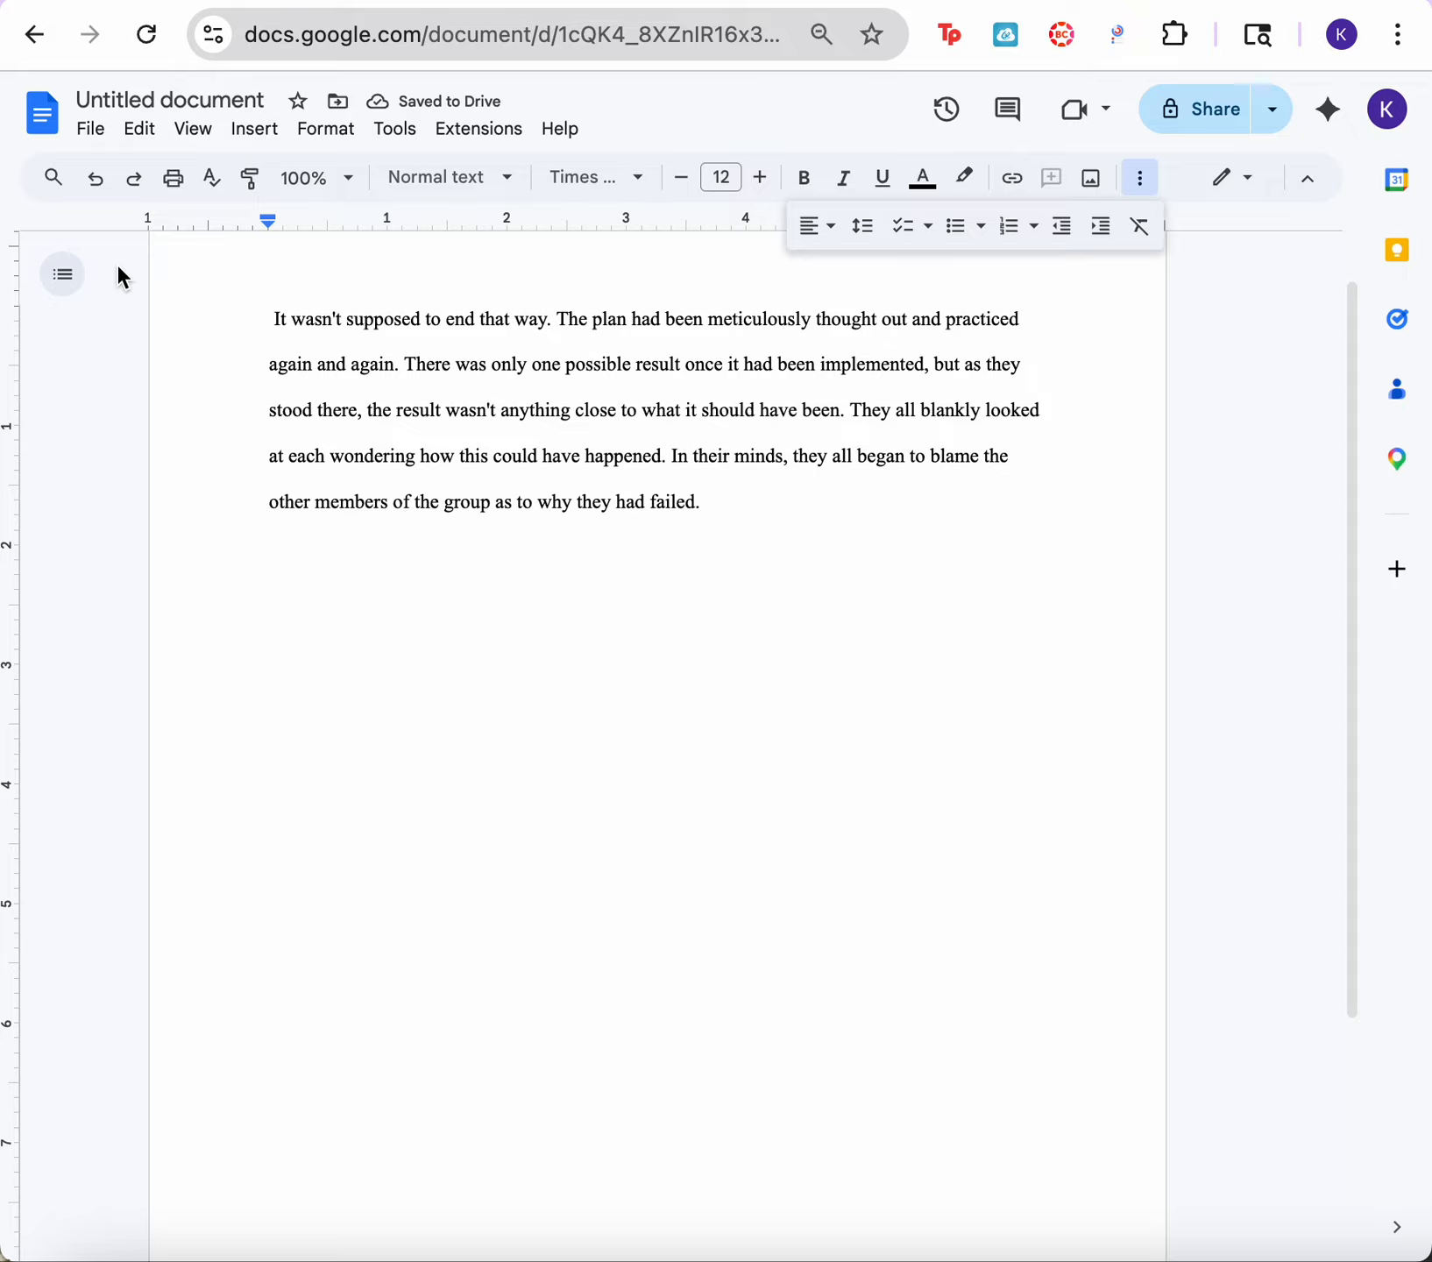
# Step: Show the document tabs and rename the first one as "tab 1"
pyautogui.scroll(1, 489, 842)
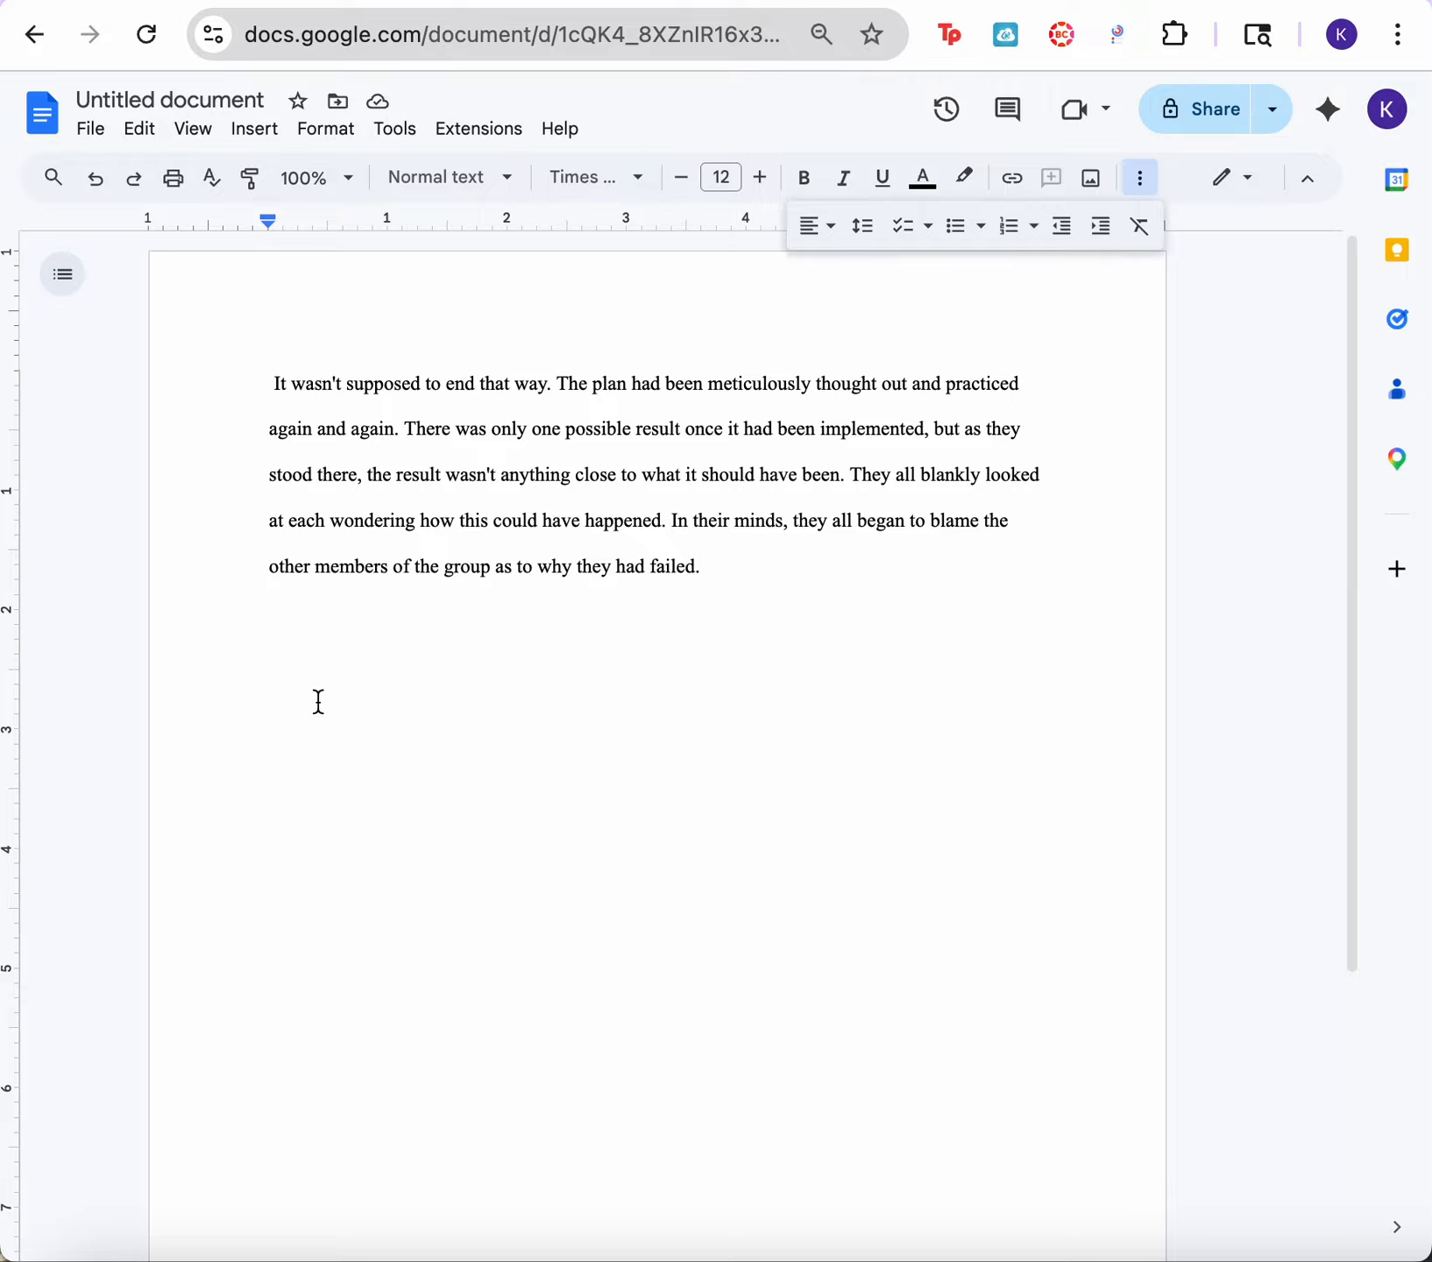
pyautogui.click(81, 274)
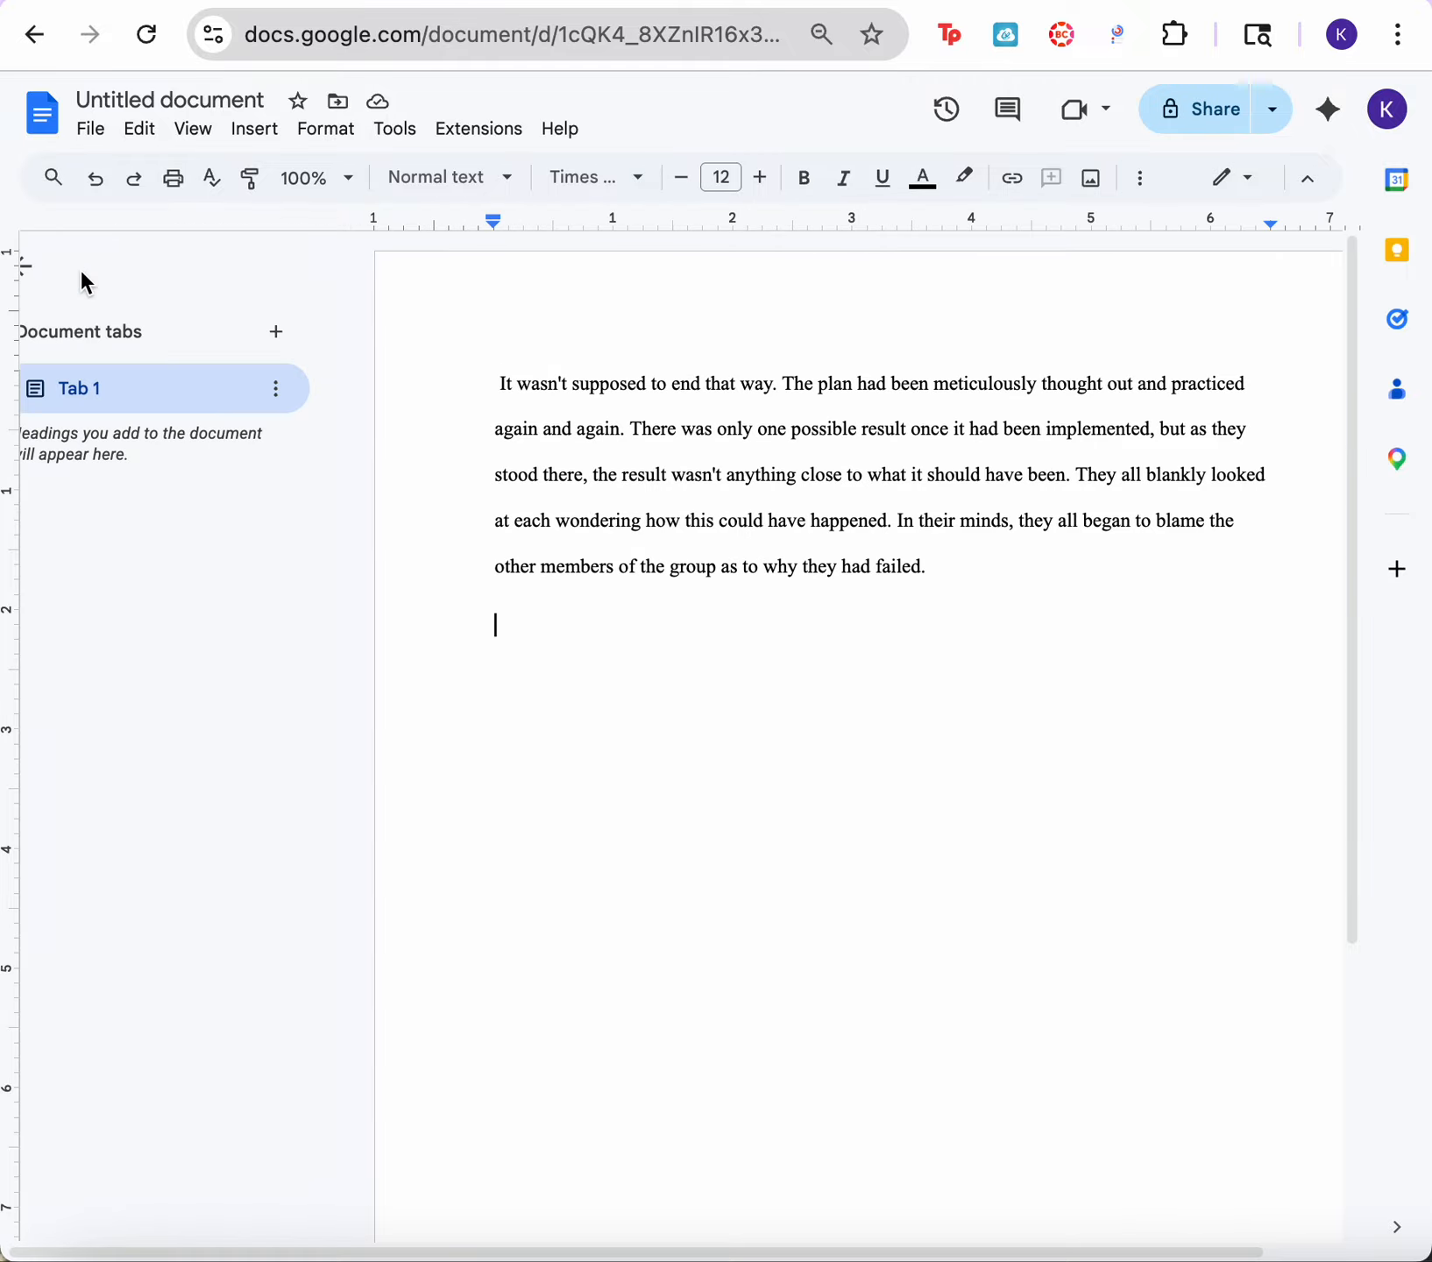
pyautogui.doubleClick(137, 380)
pyautogui.press('BackSpace')
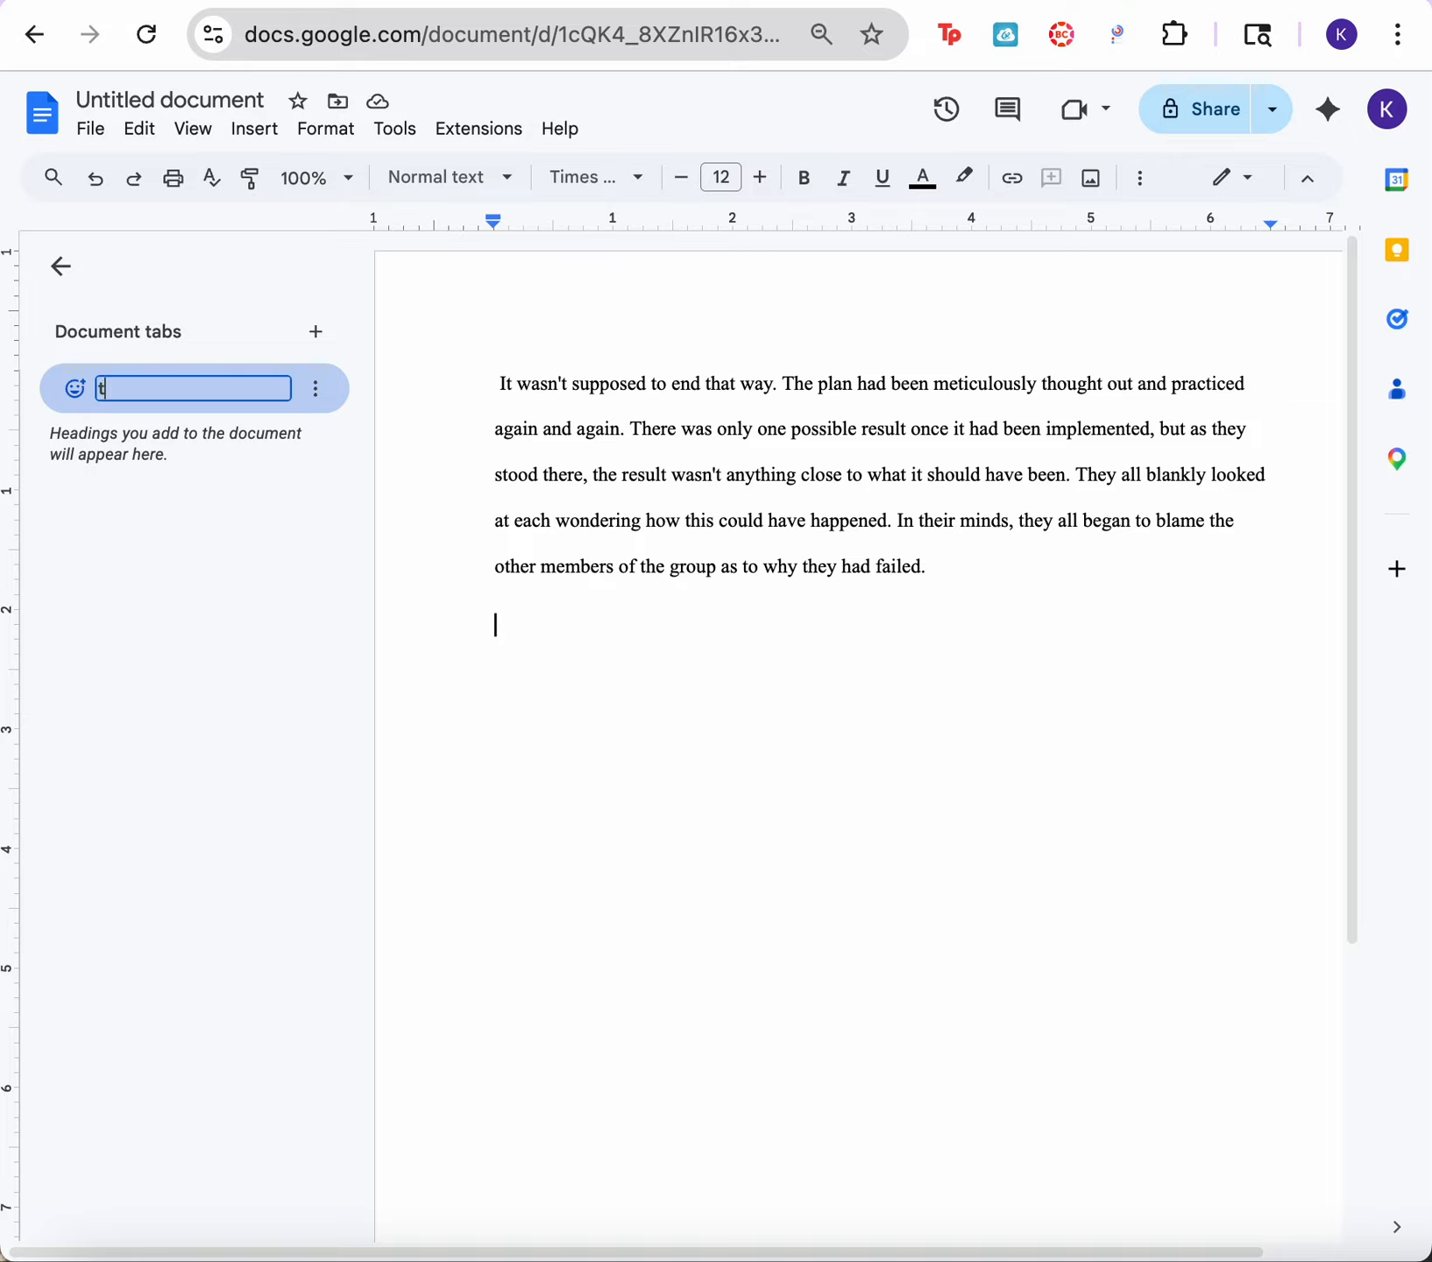
pyautogui.press('Return')
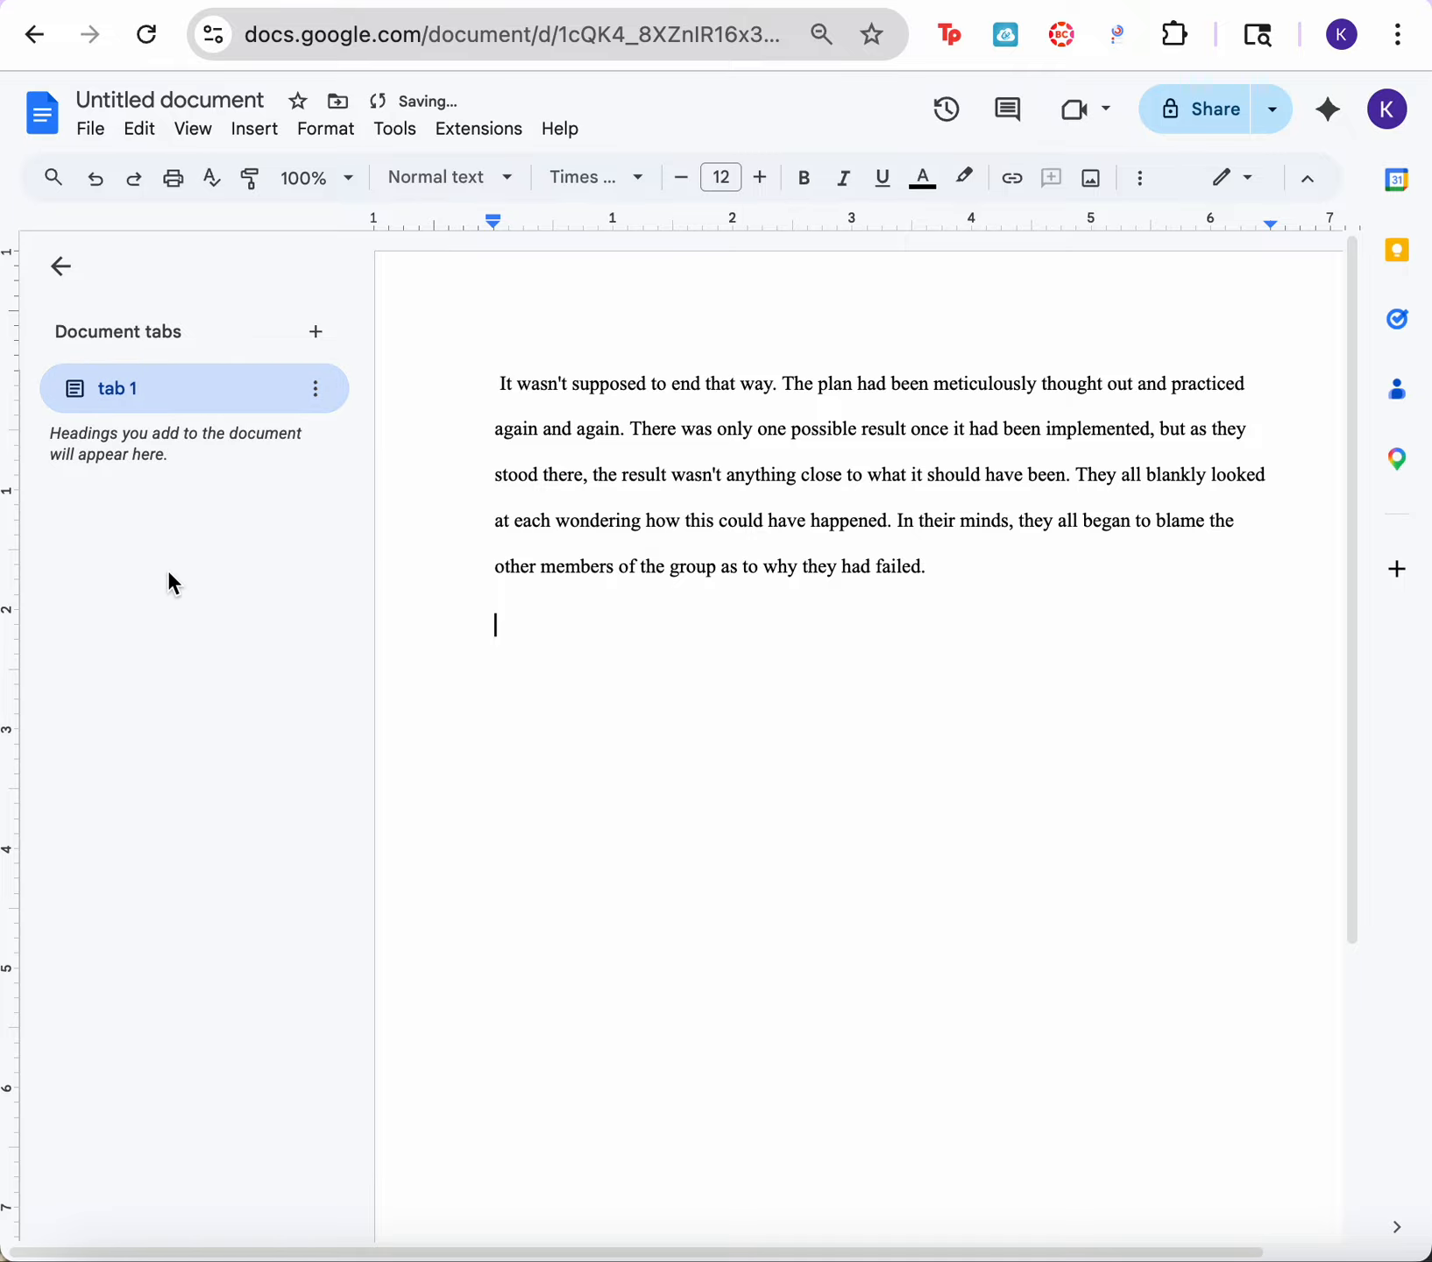
# Step: Add a second document tab and switch between it and tab 1
pyautogui.click(314, 349)
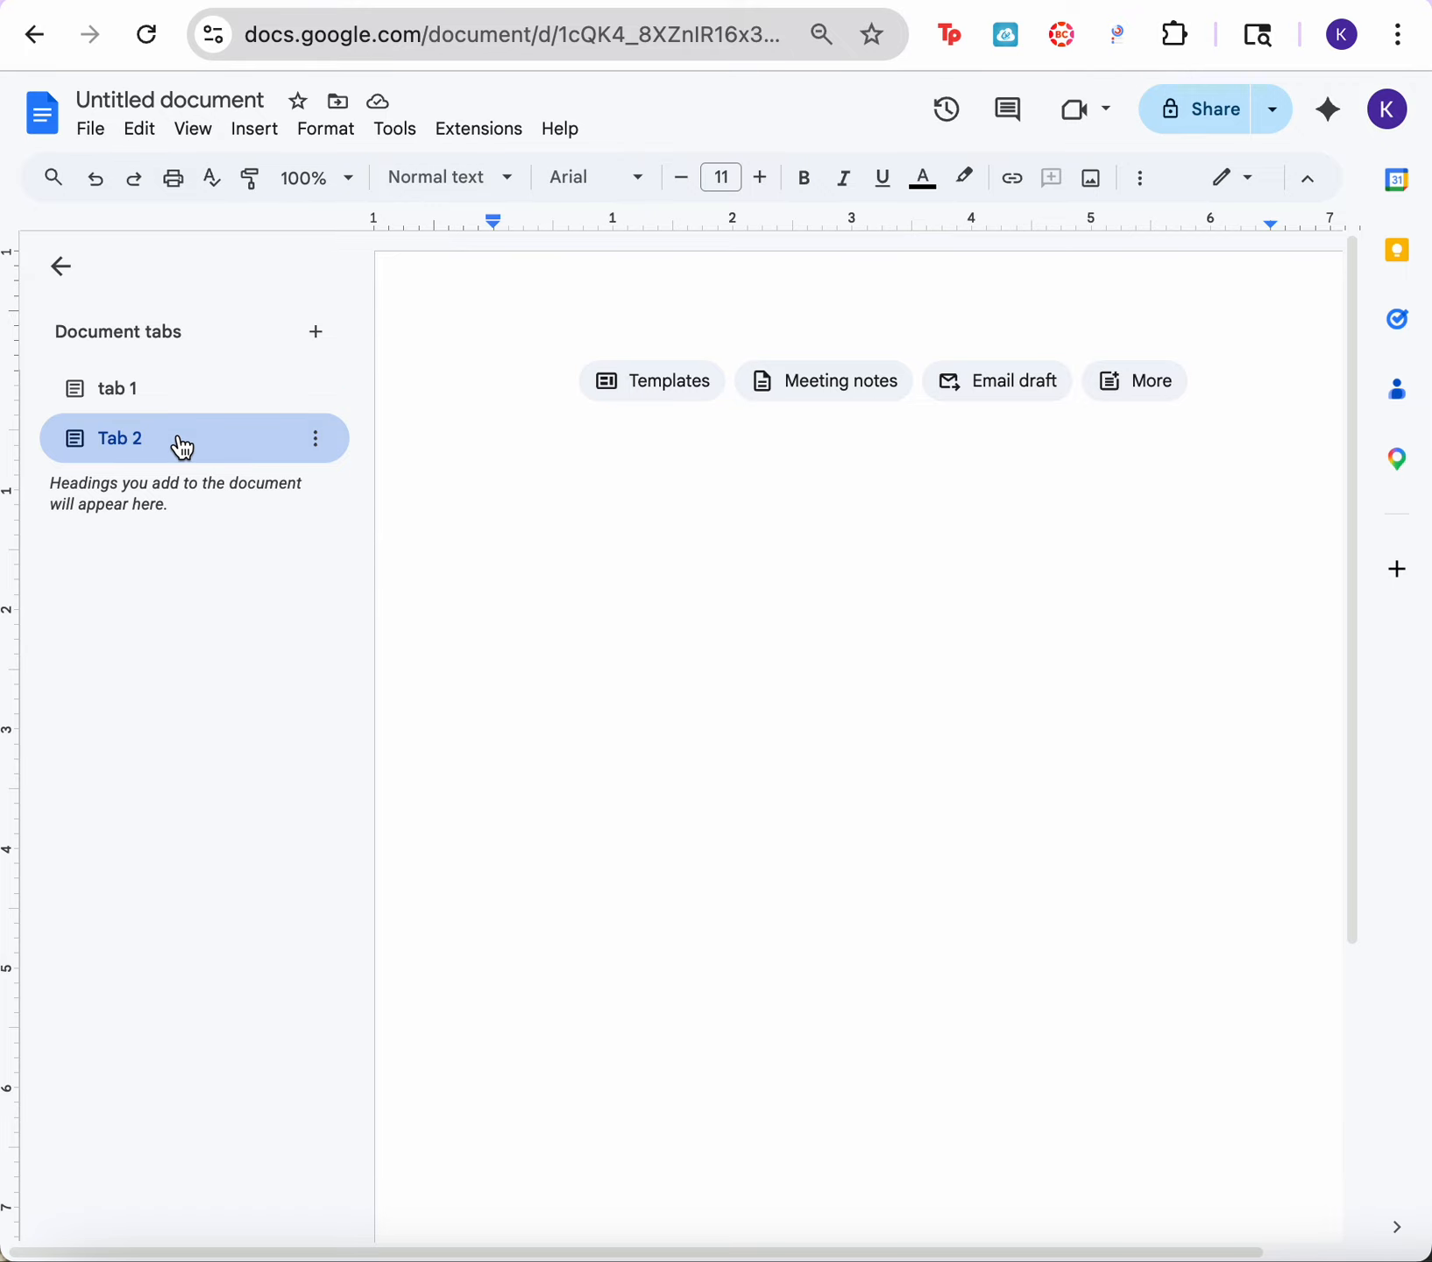
pyautogui.click(185, 398)
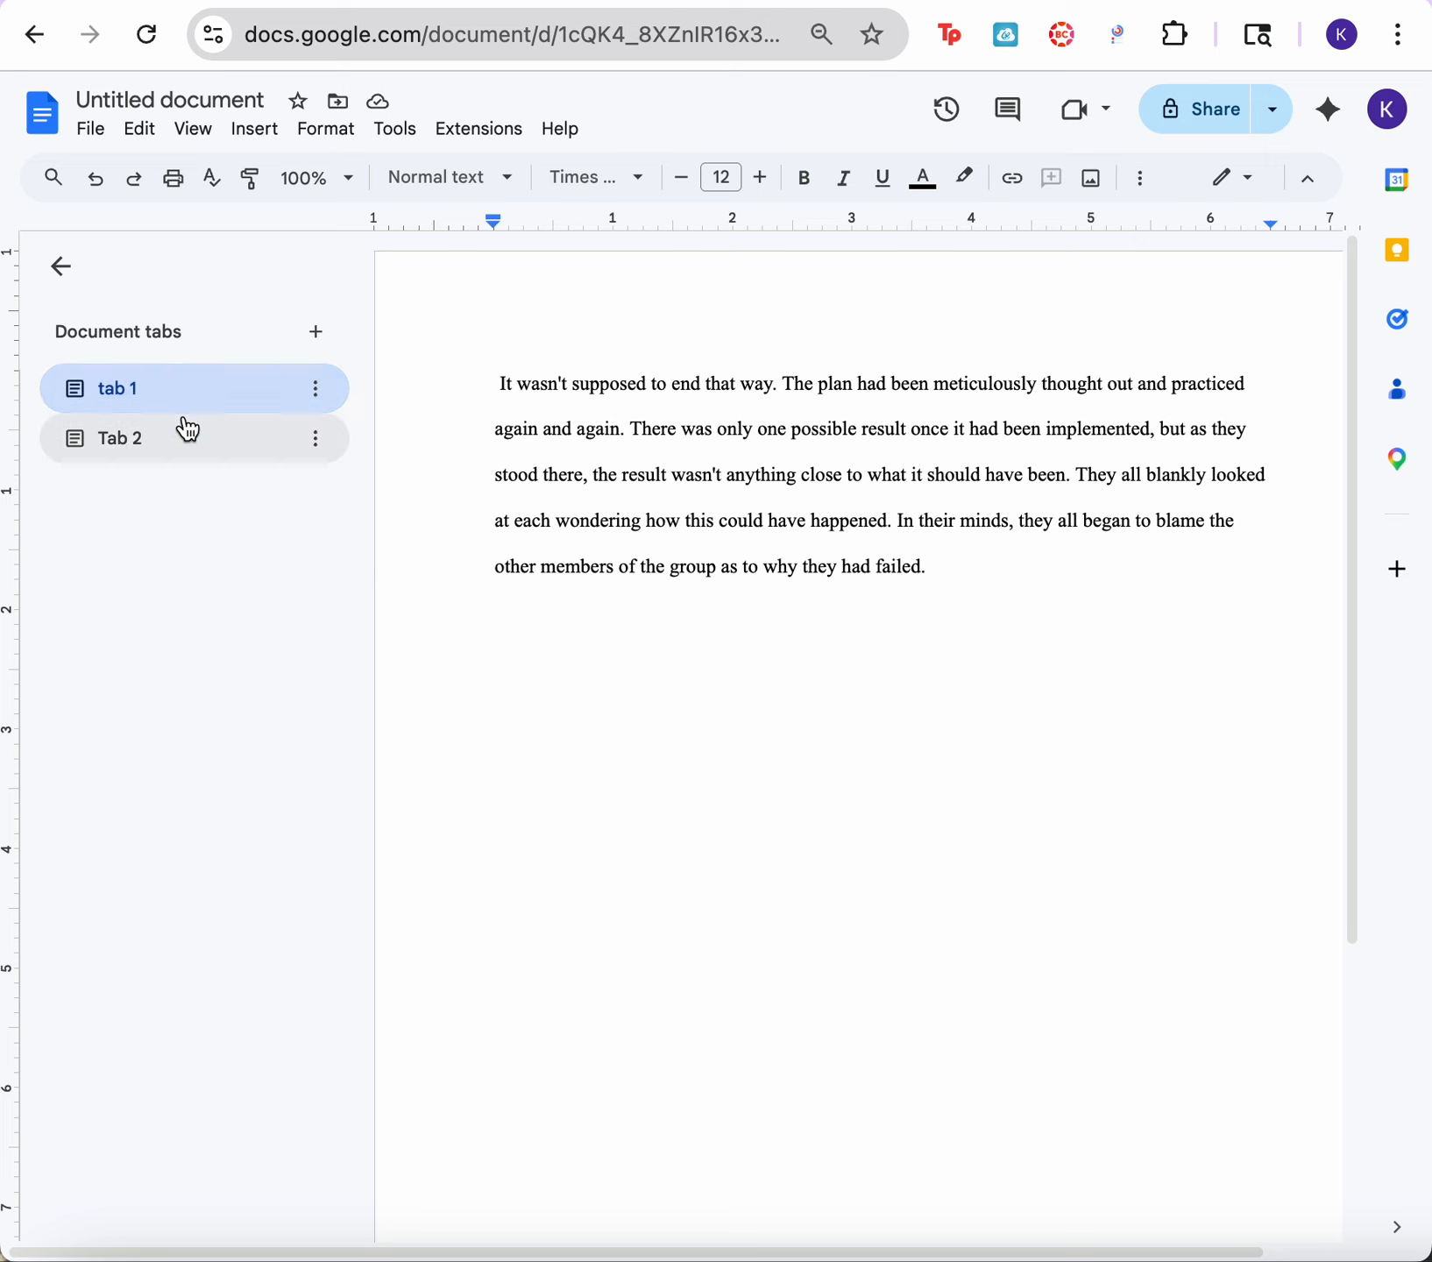
pyautogui.click(183, 428)
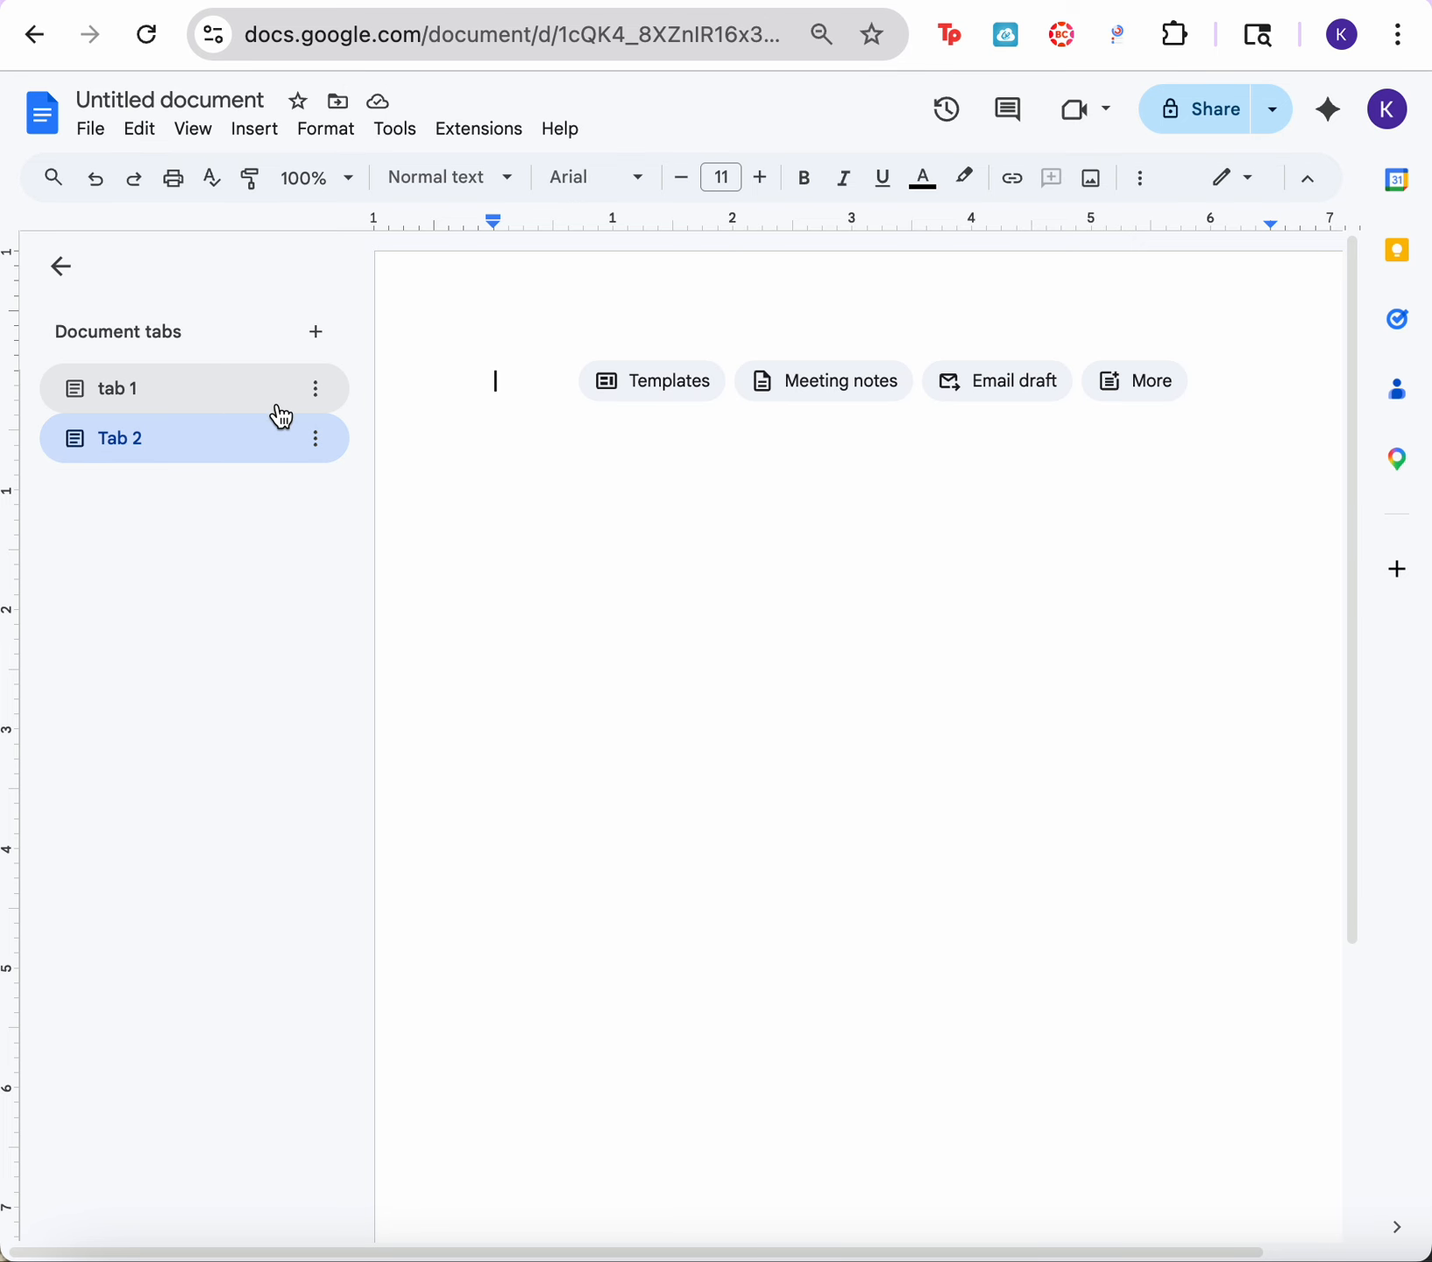
# Step: Add a subtab under tab 1 and name it "subtab 1"
pyautogui.click(321, 388)
pyautogui.click(256, 393)
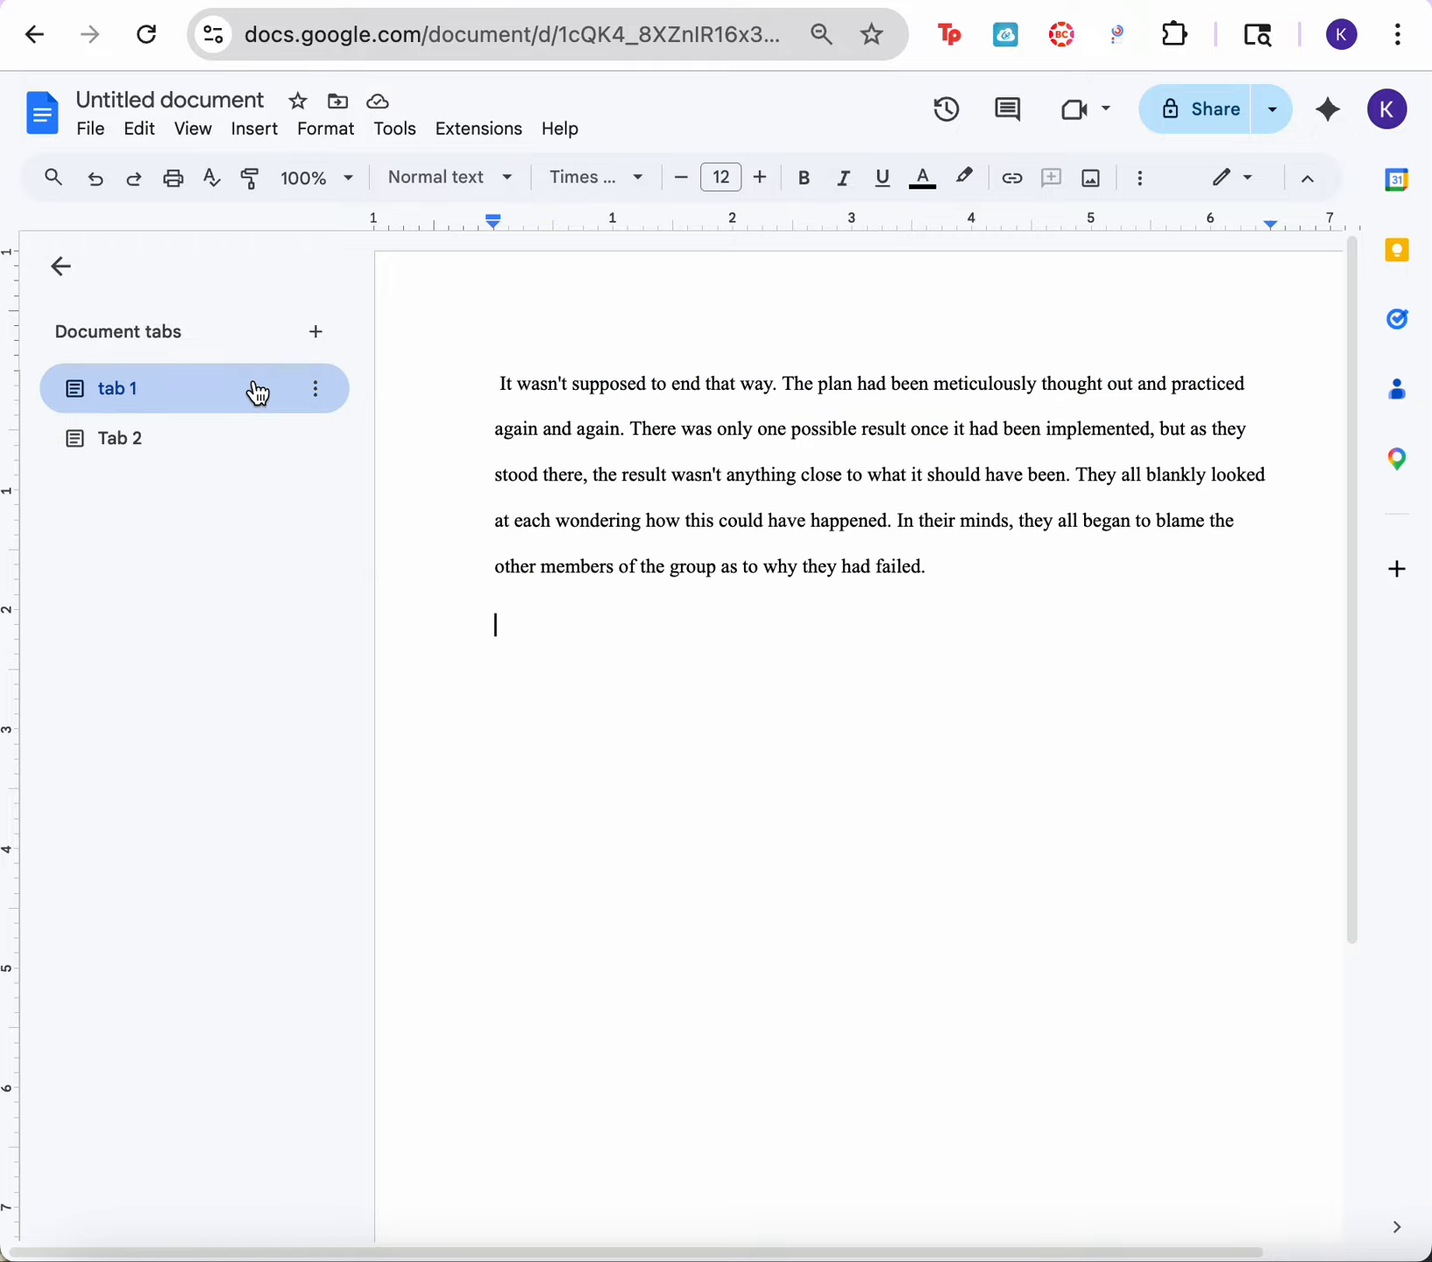
pyautogui.click(320, 394)
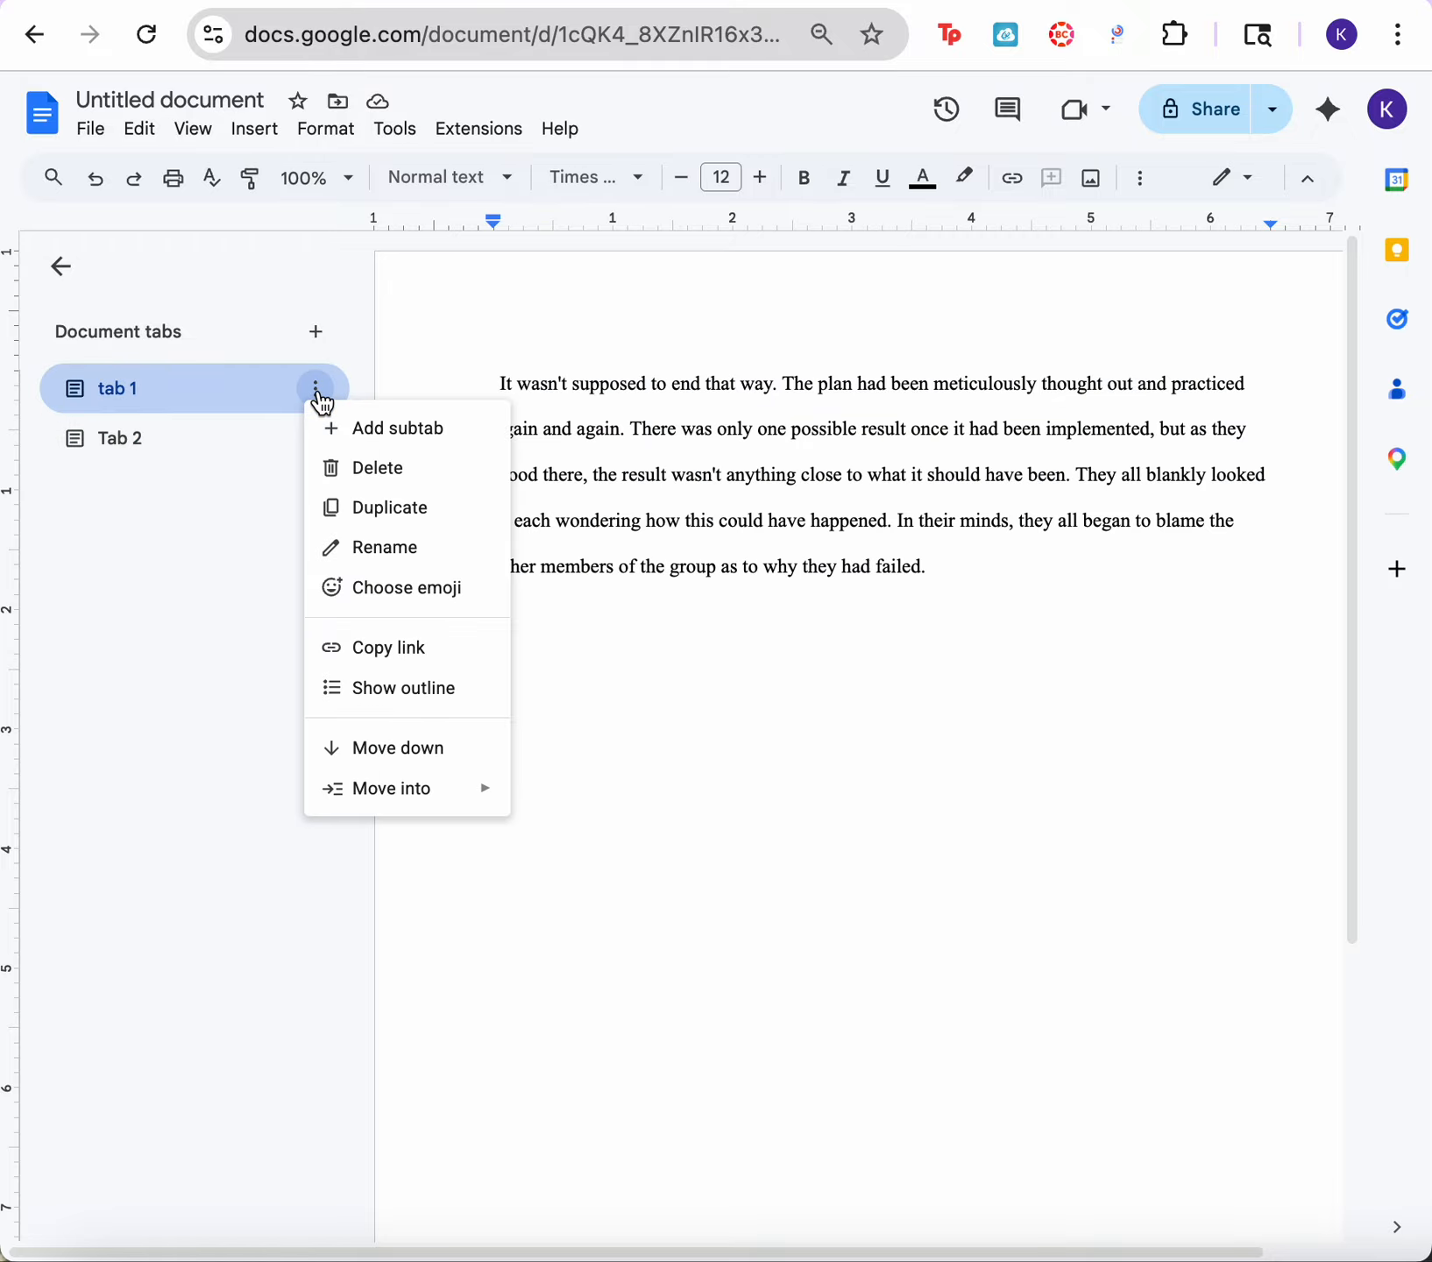
pyautogui.click(374, 427)
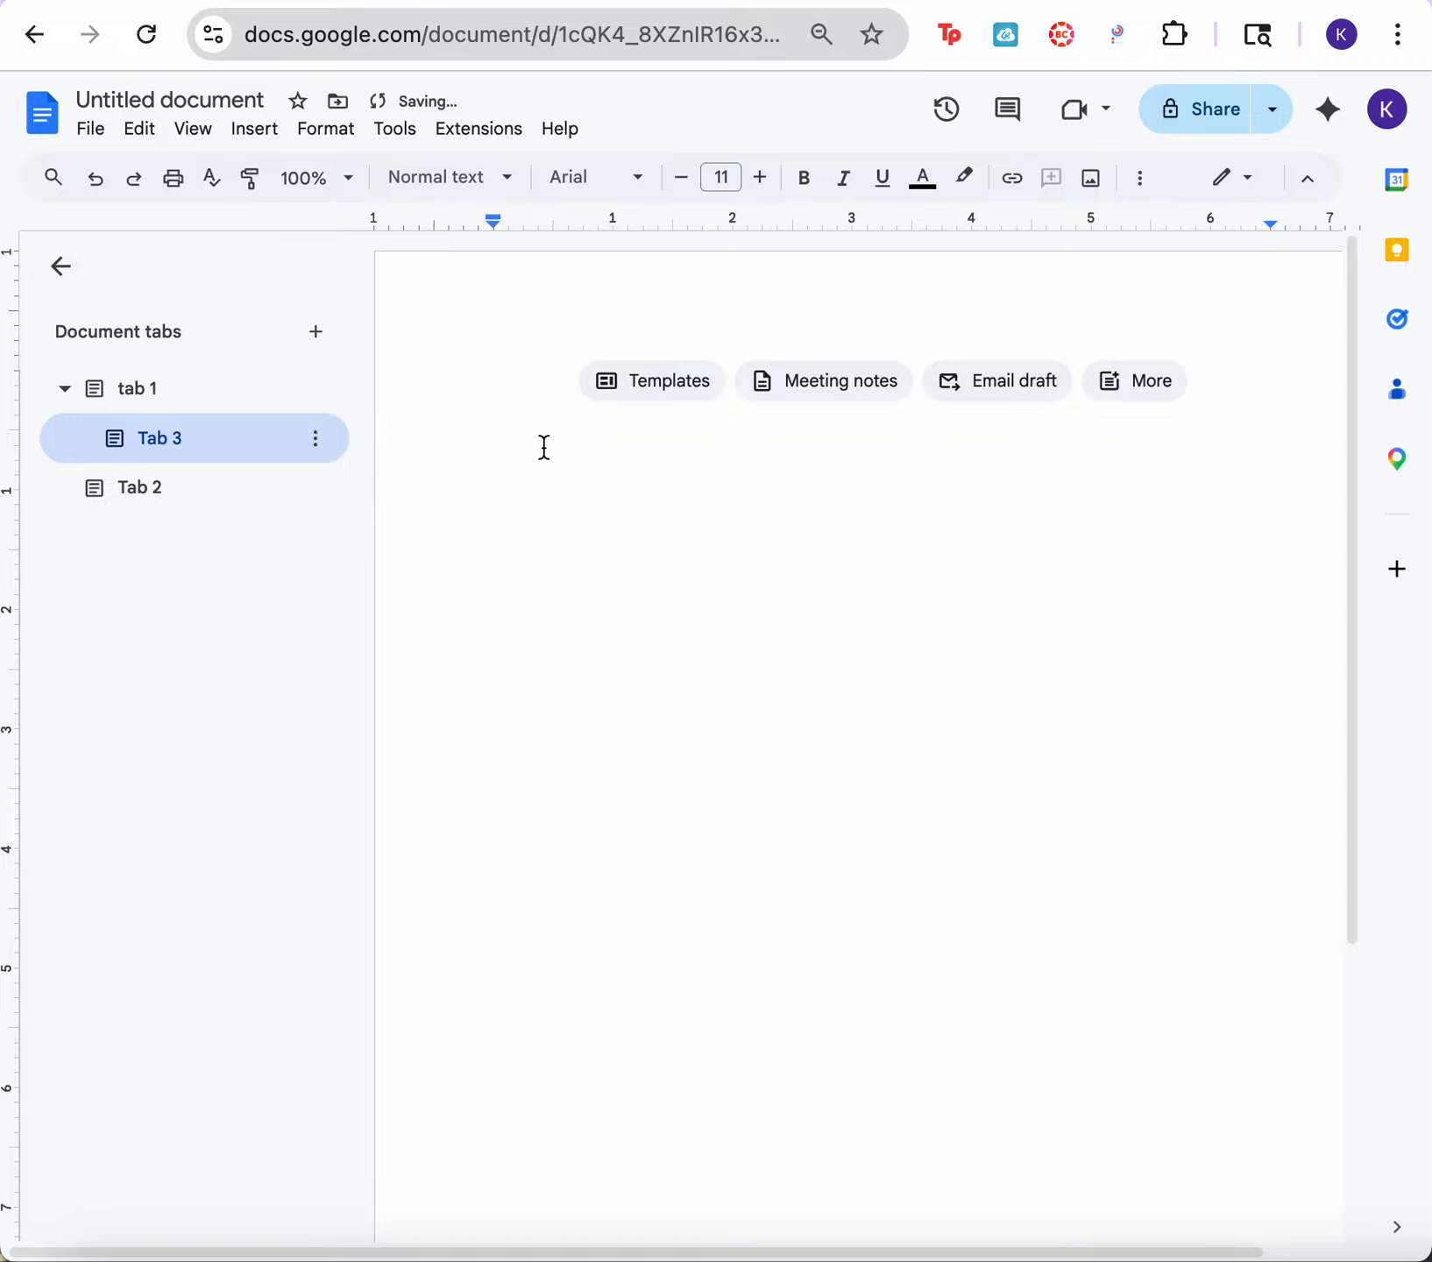
pyautogui.doubleClick(234, 443)
pyautogui.press('BackSpace')
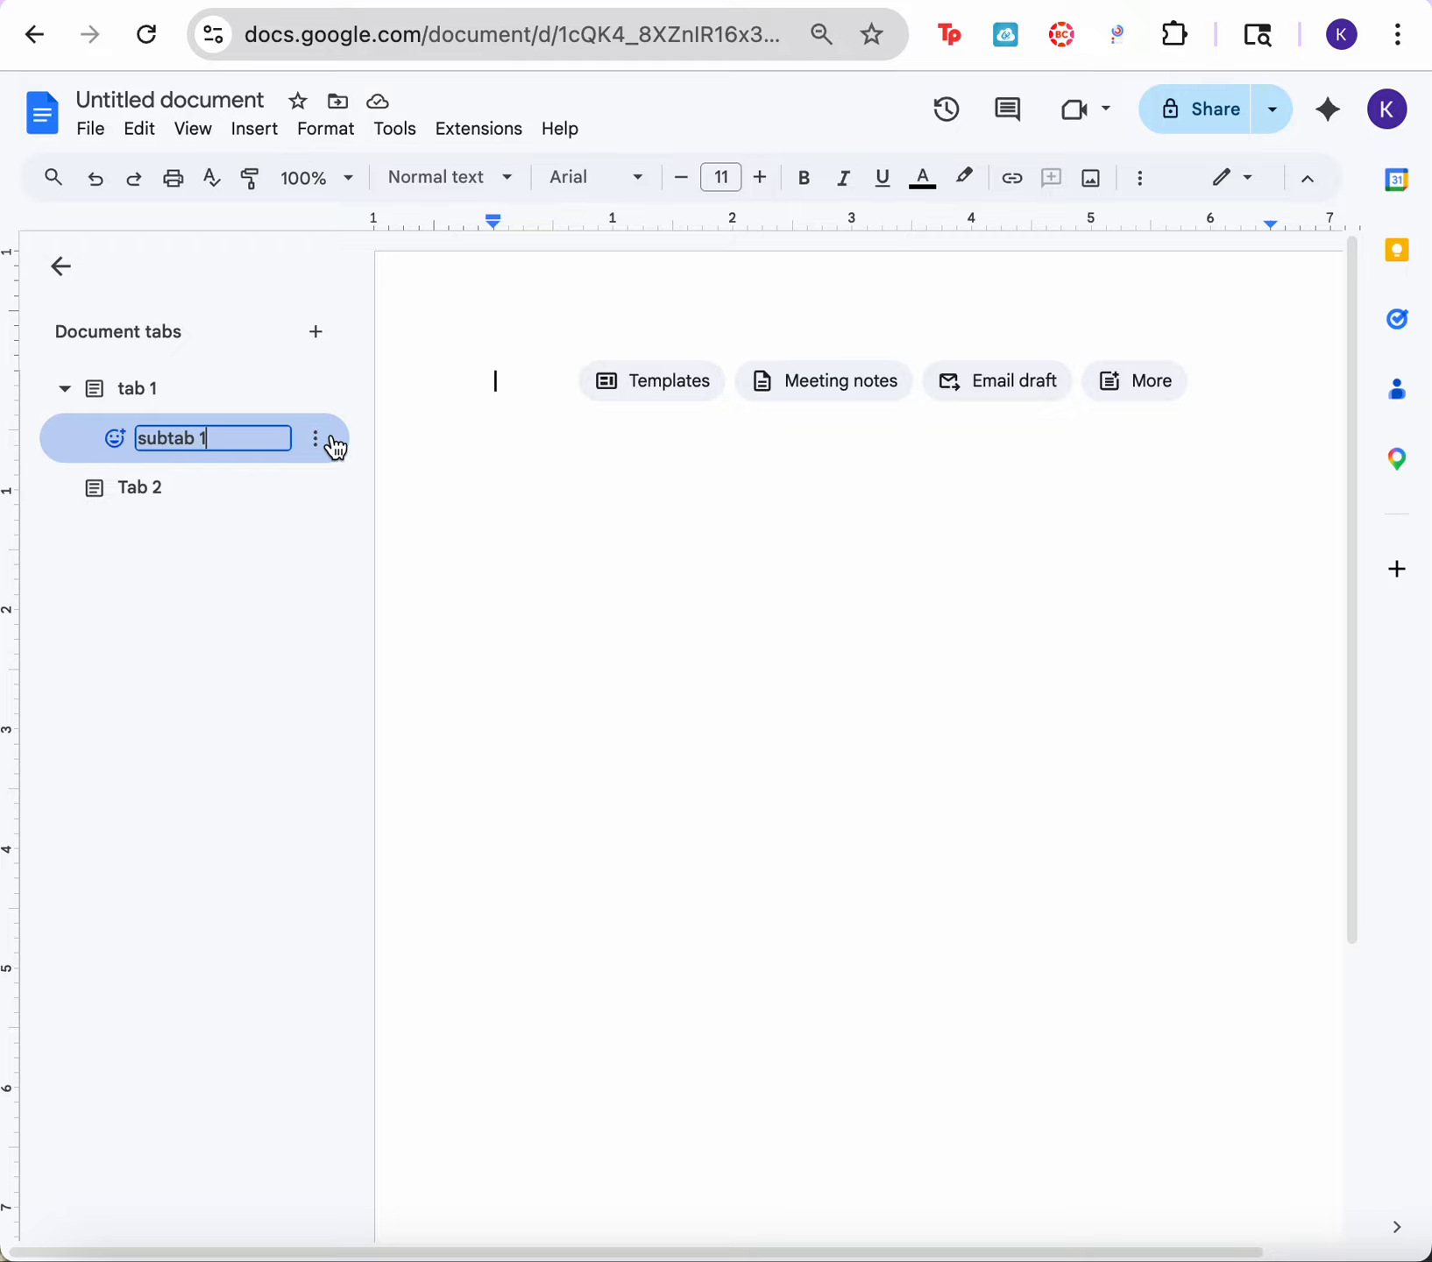
# Step: Enter the placeholder text "fkhfhklashfklhkfjafhgdfhkalsgfh" on the subtab's blank page
pyautogui.click(591, 611)
pyautogui.write('fkhfhklashfklhkfjafhgdfhkalsgfh')
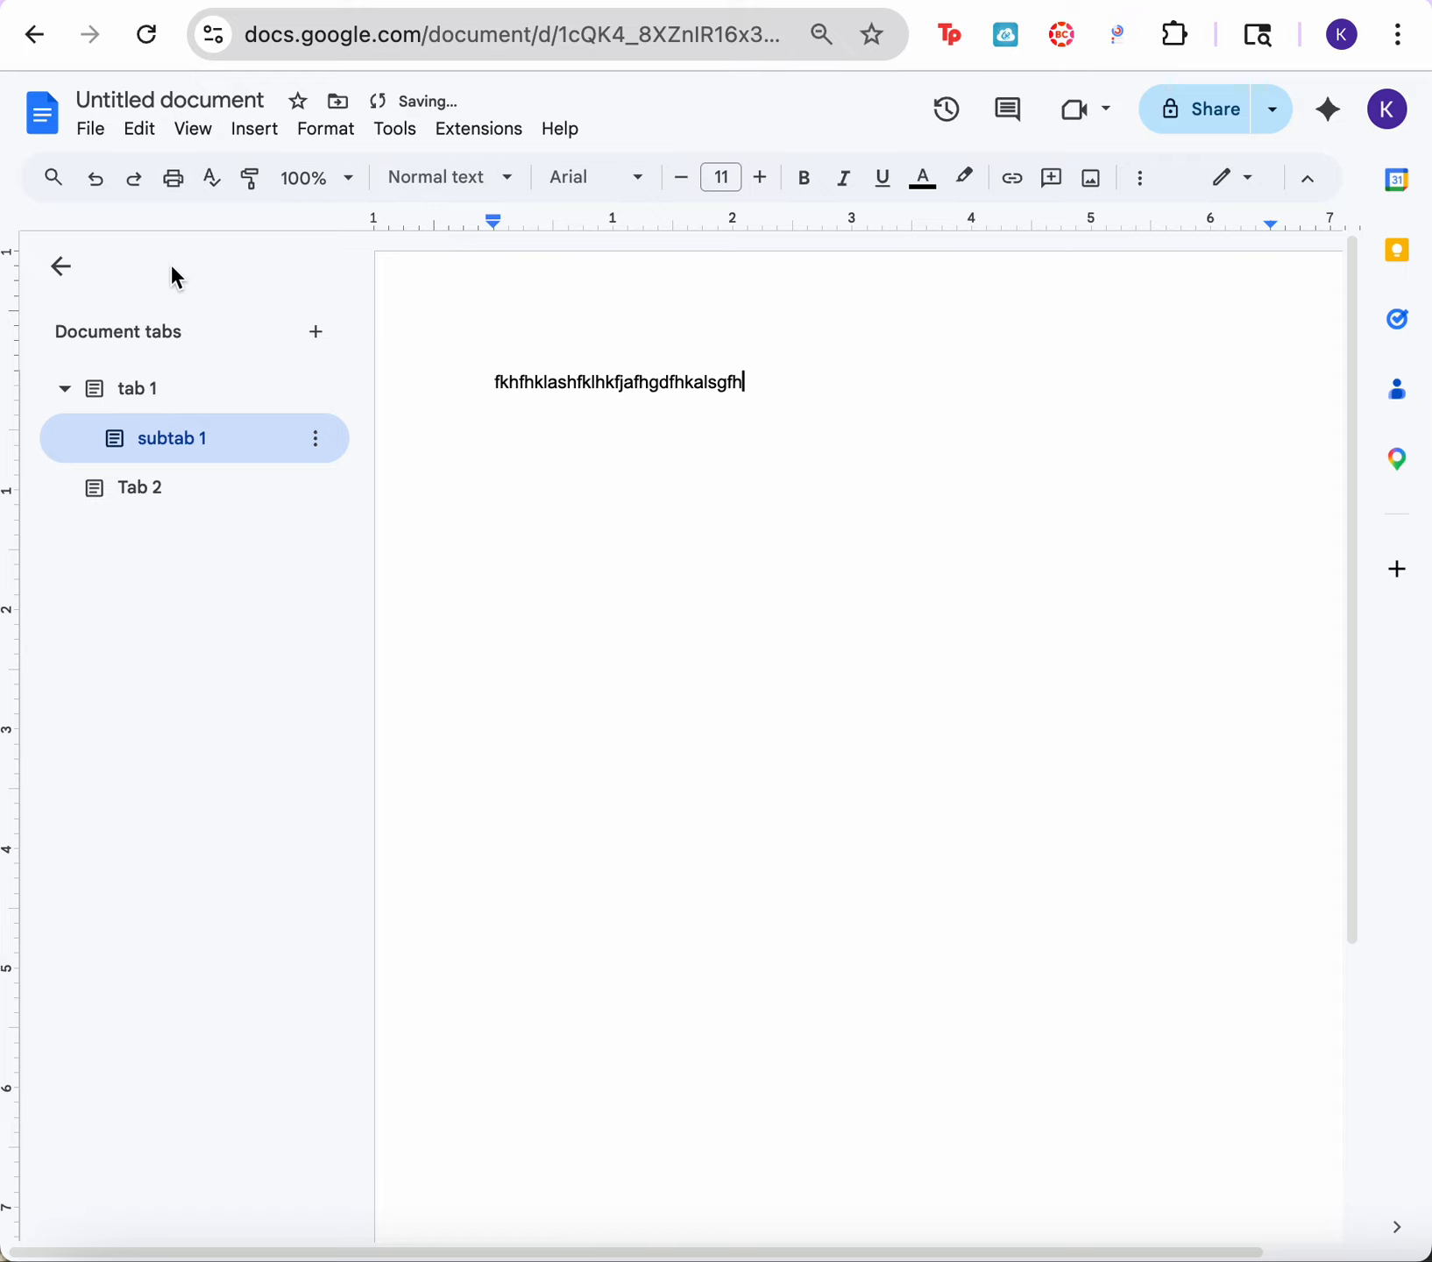
# Step: Clear the custom name of the subtab under tab 1 and hide the document tabs
pyautogui.click(140, 391)
pyautogui.doubleClick(172, 438)
pyautogui.press('BackSpace')
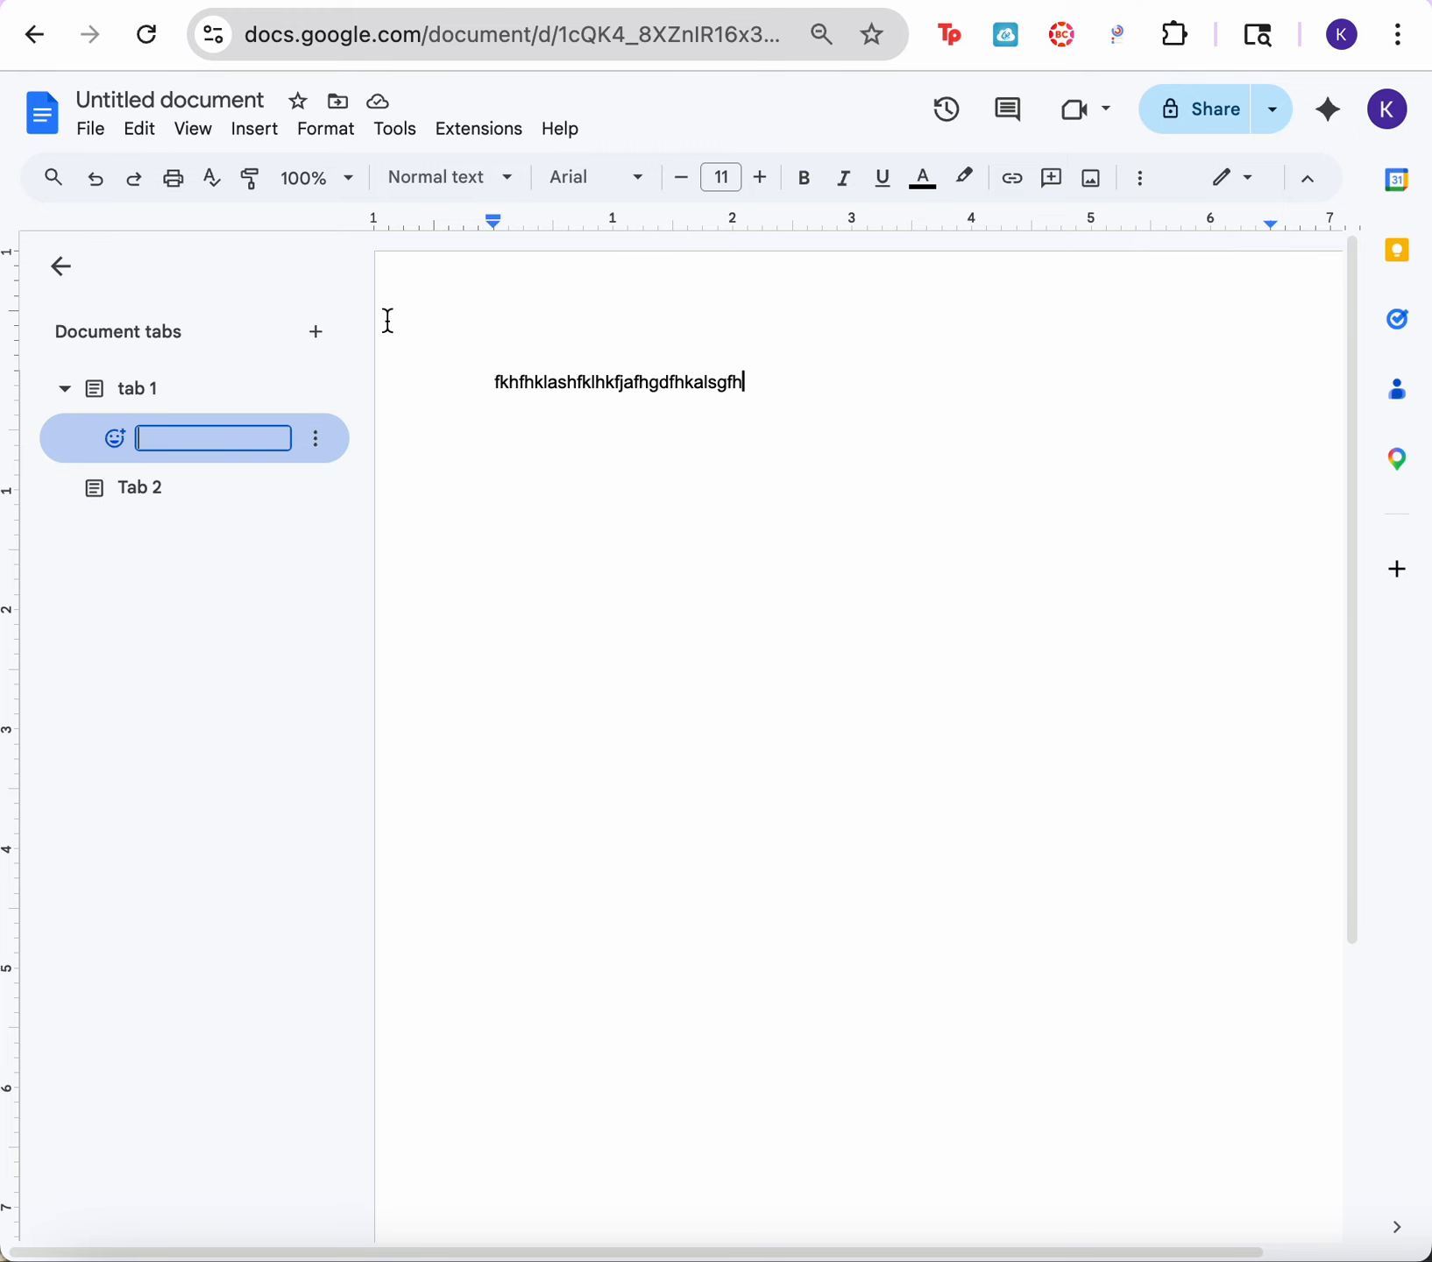
pyautogui.click(55, 270)
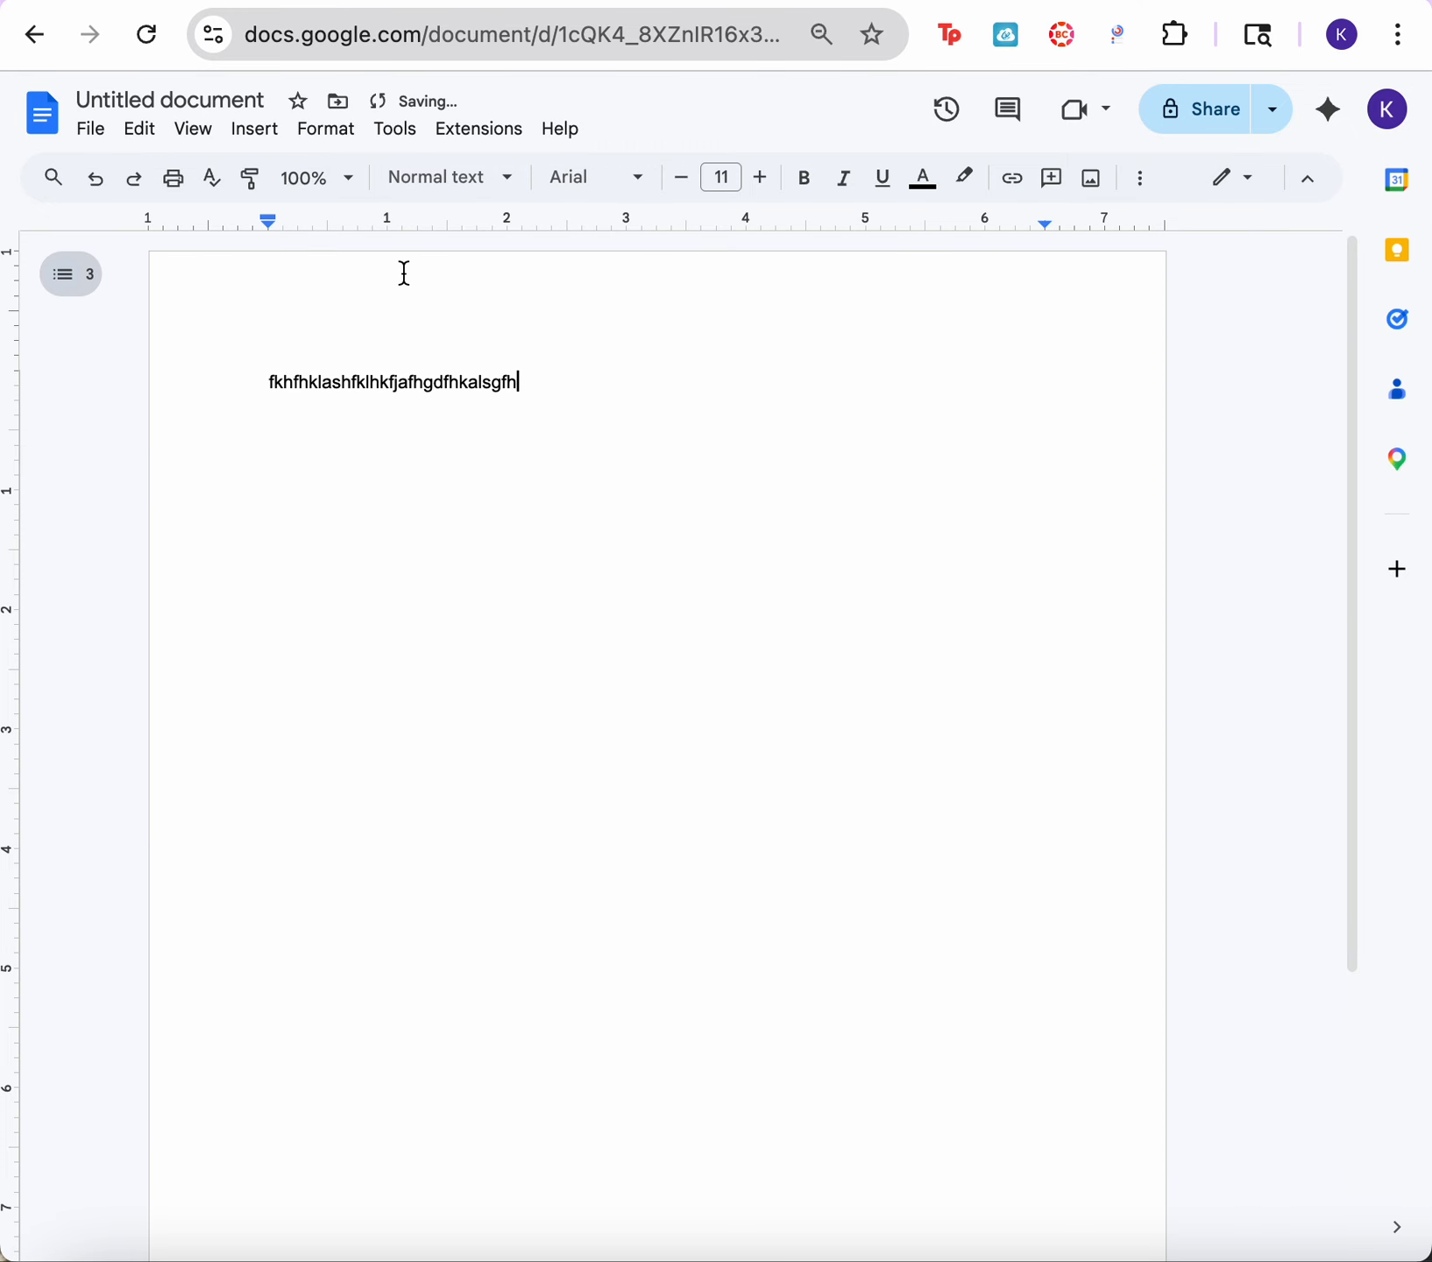
# Step: Switch back to the paragraph in tab 1 and hide the document tabs again
pyautogui.click(70, 274)
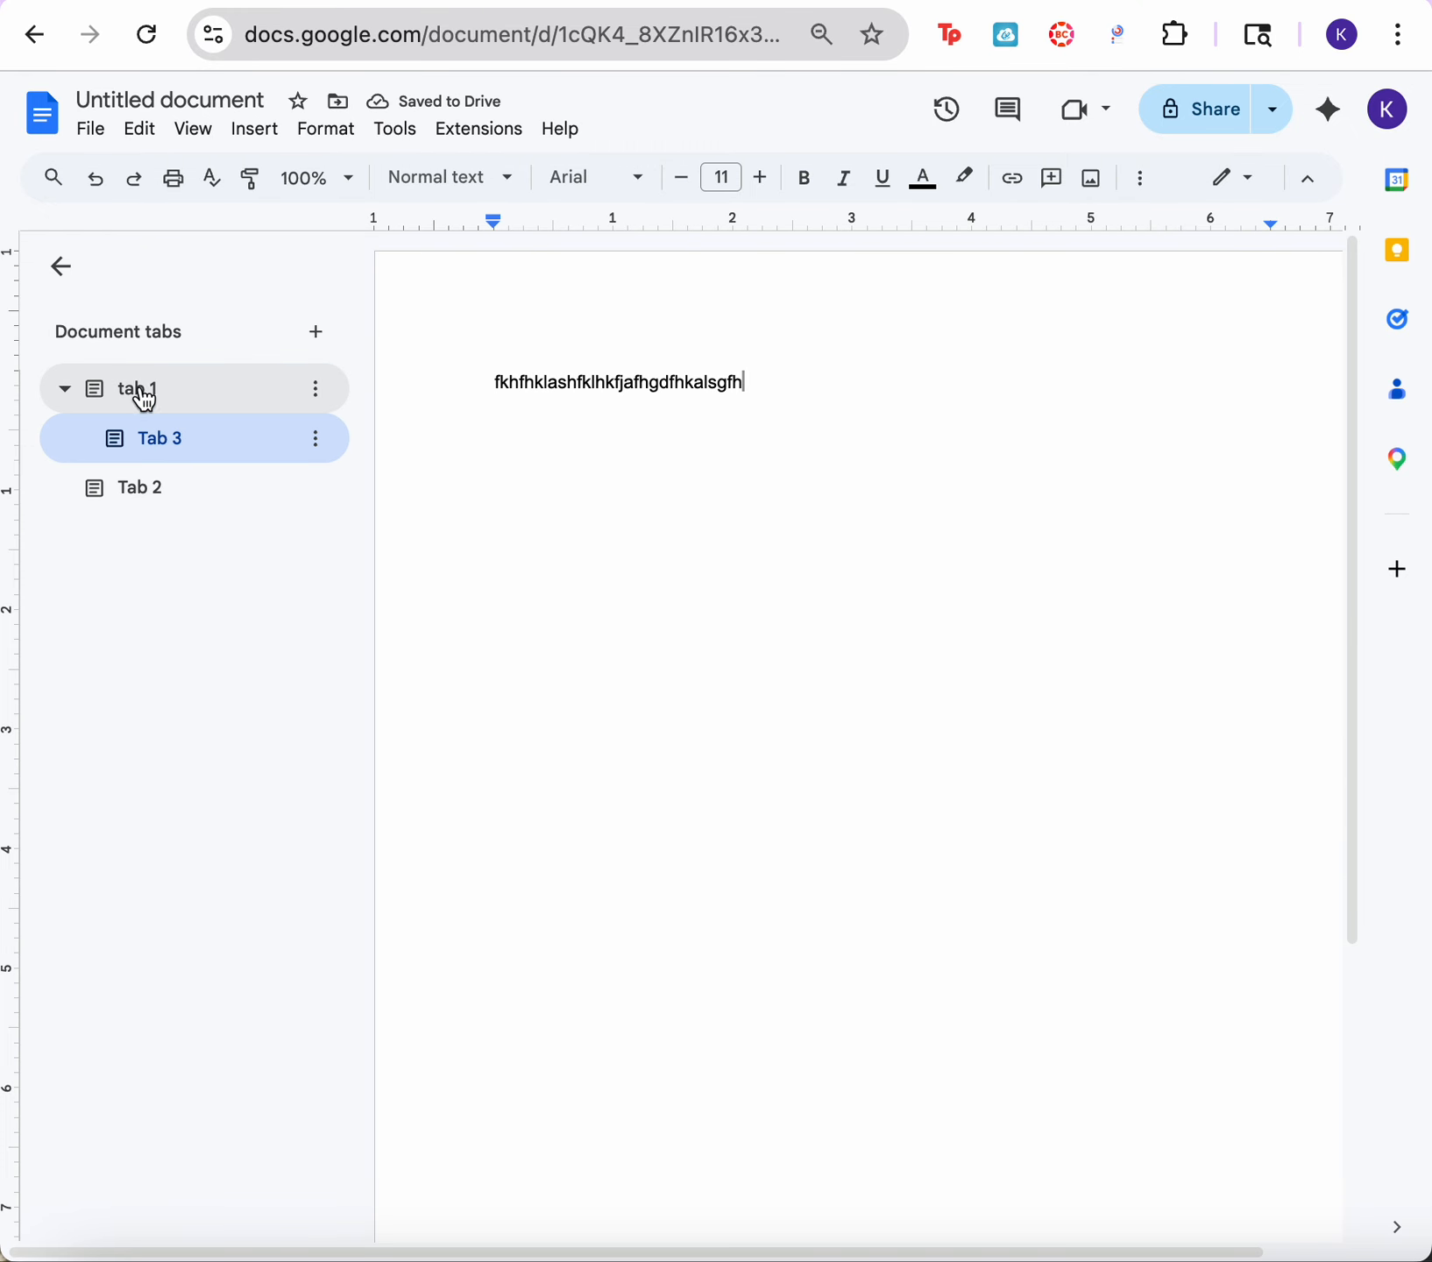
pyautogui.click(139, 409)
pyautogui.doubleClick(693, 632)
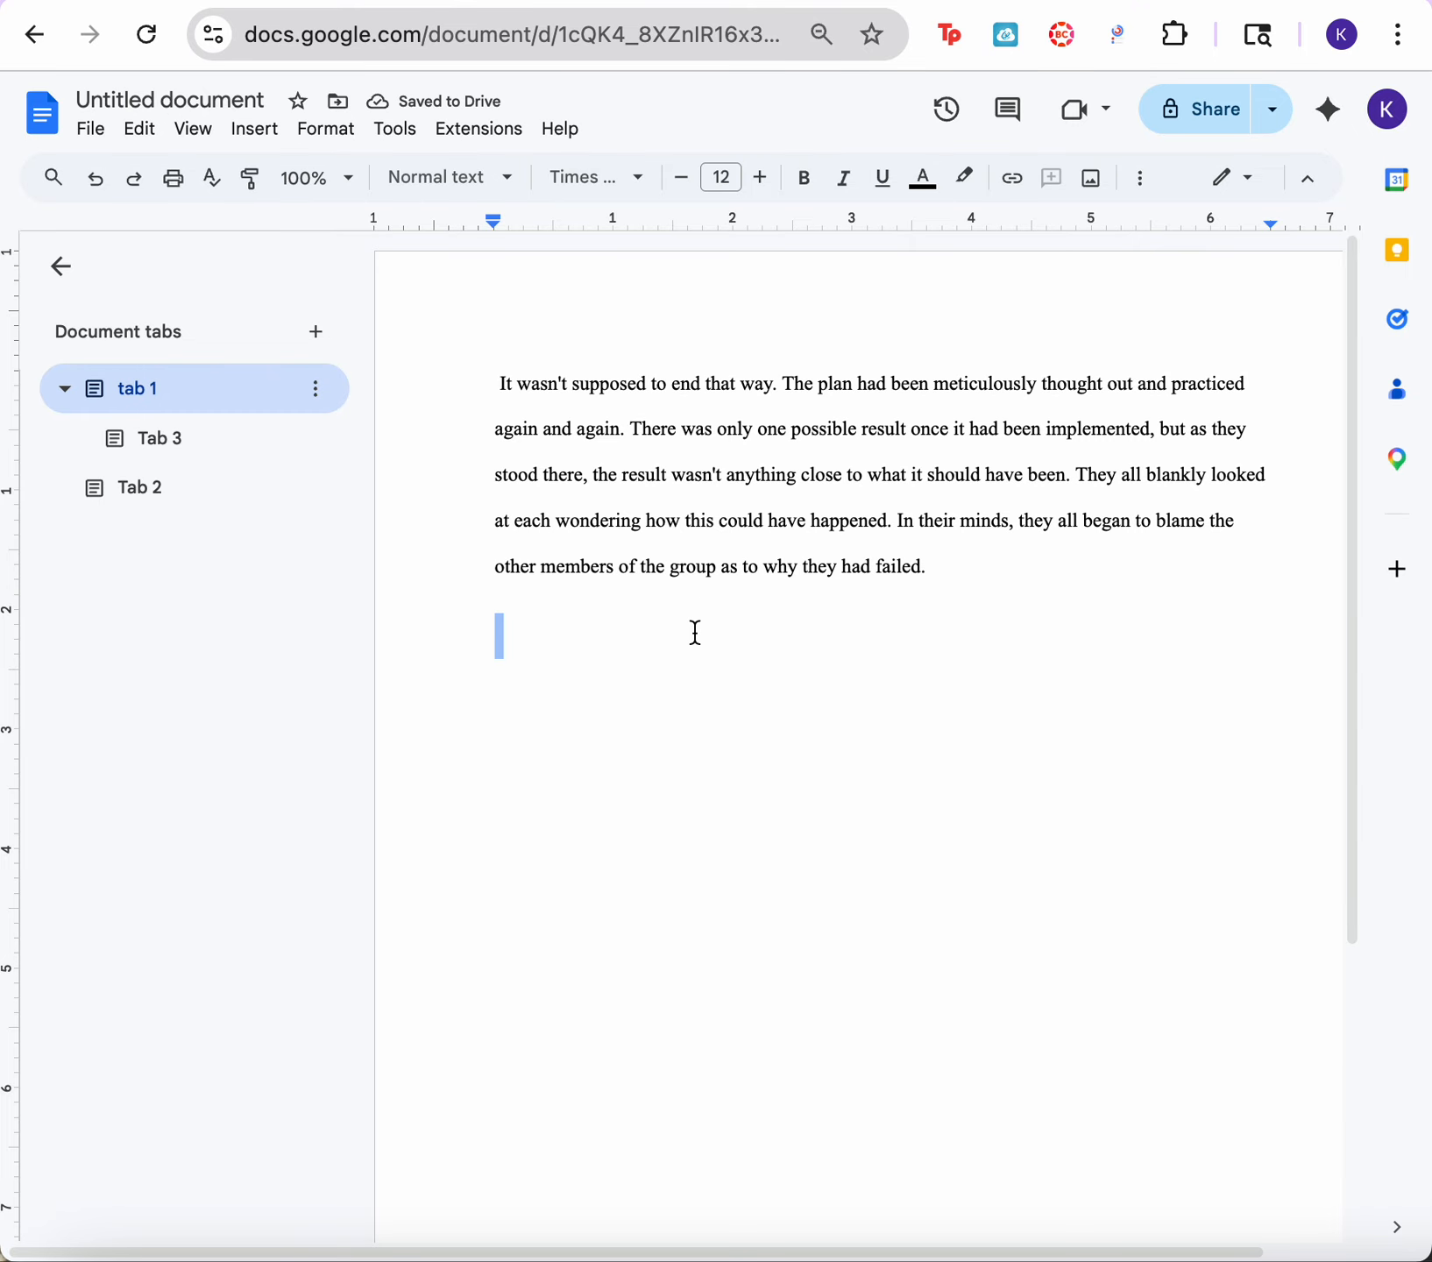
pyautogui.click(56, 268)
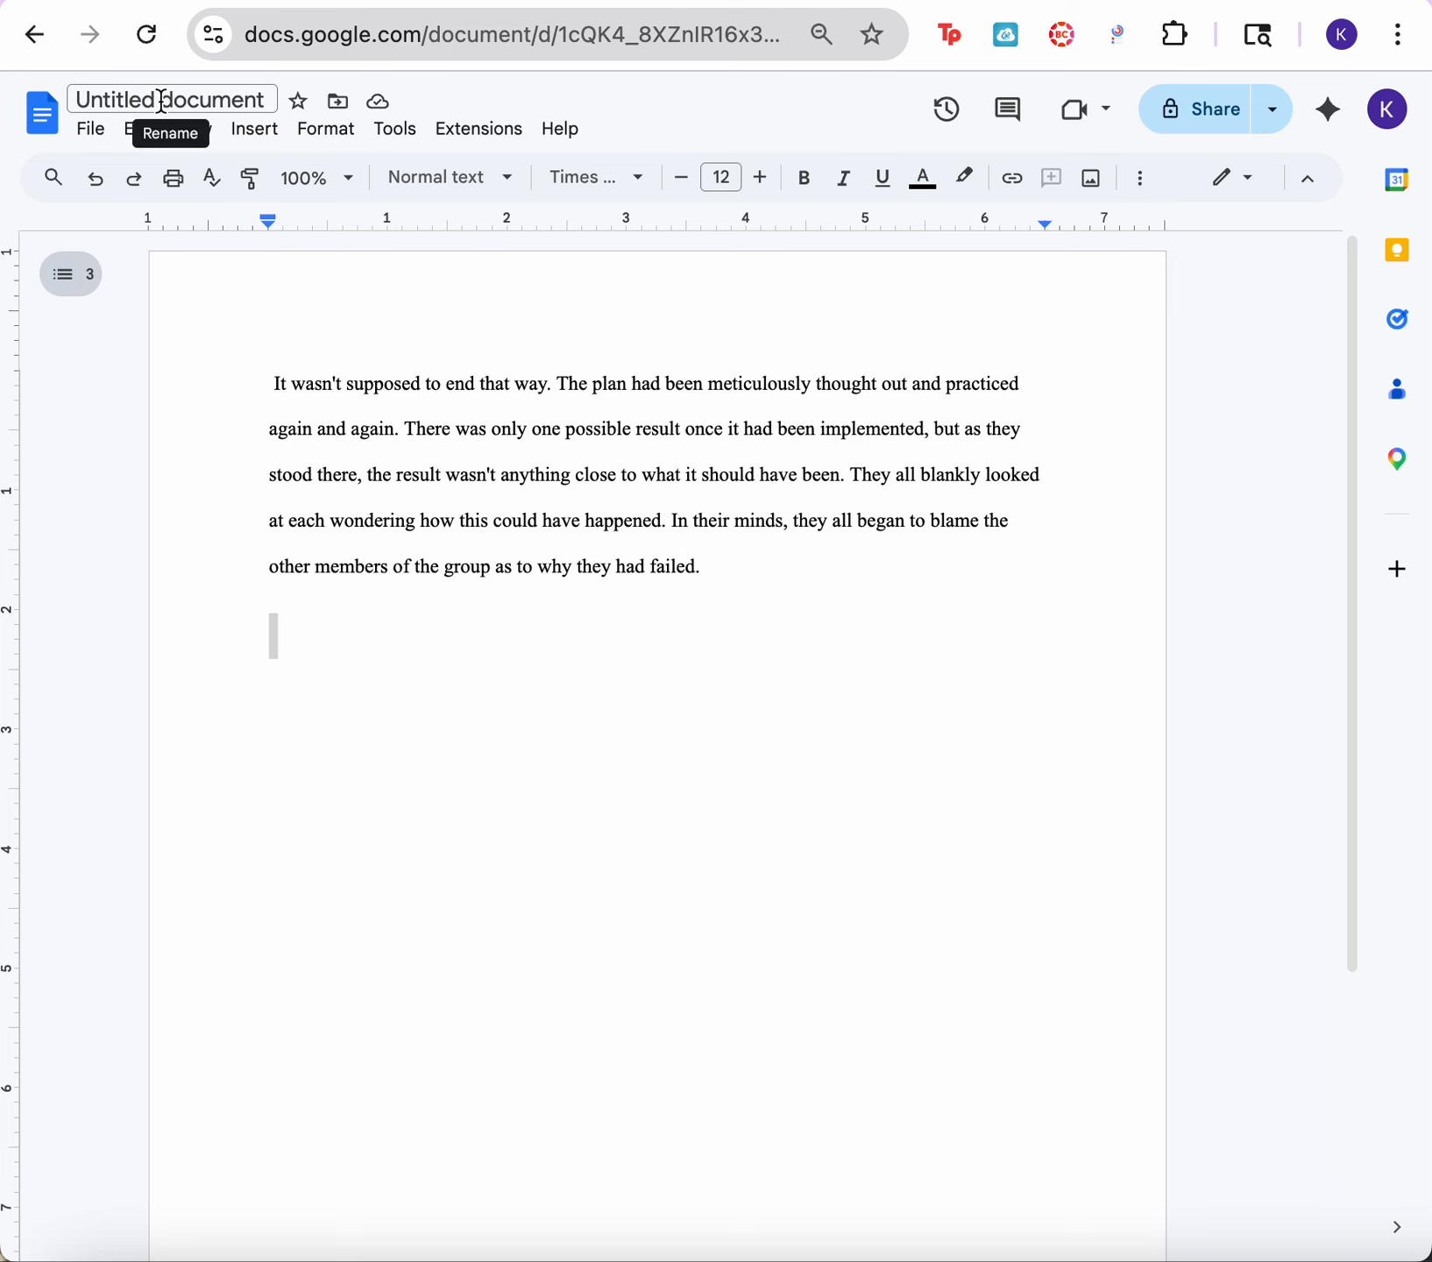
# Step: Rename the document as "story"
pyautogui.click(229, 102)
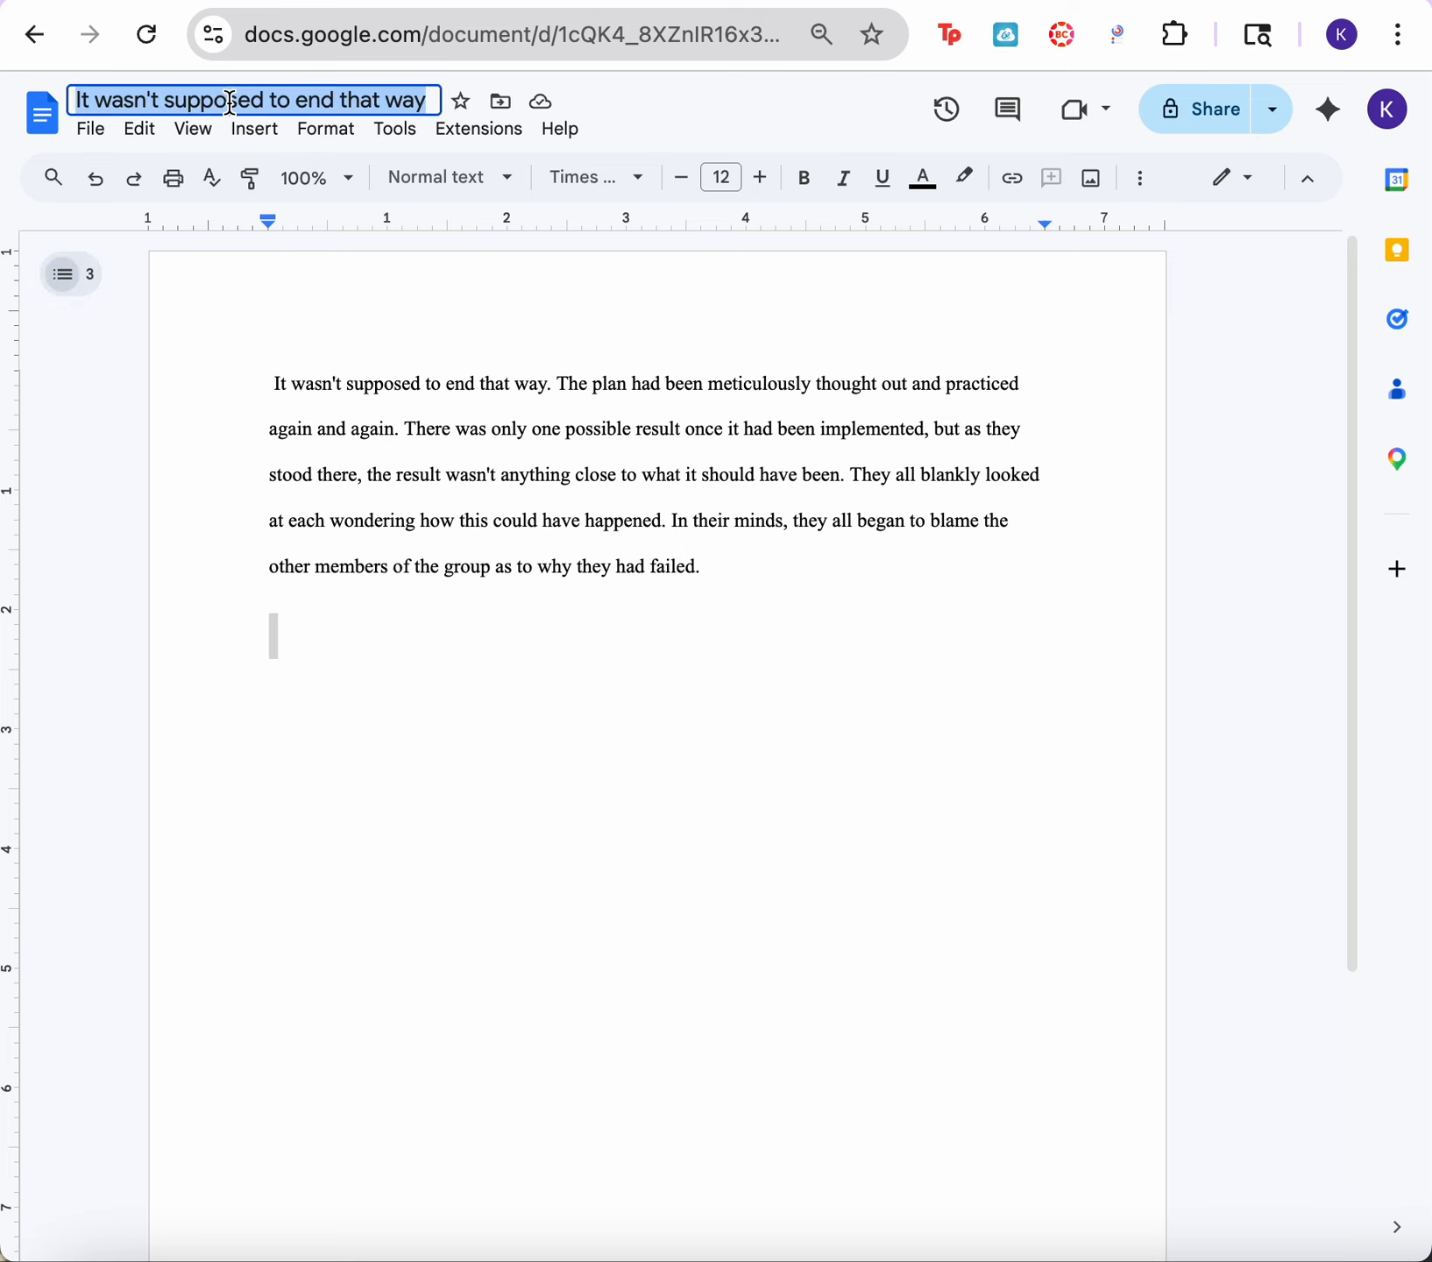
pyautogui.press('BackSpace')
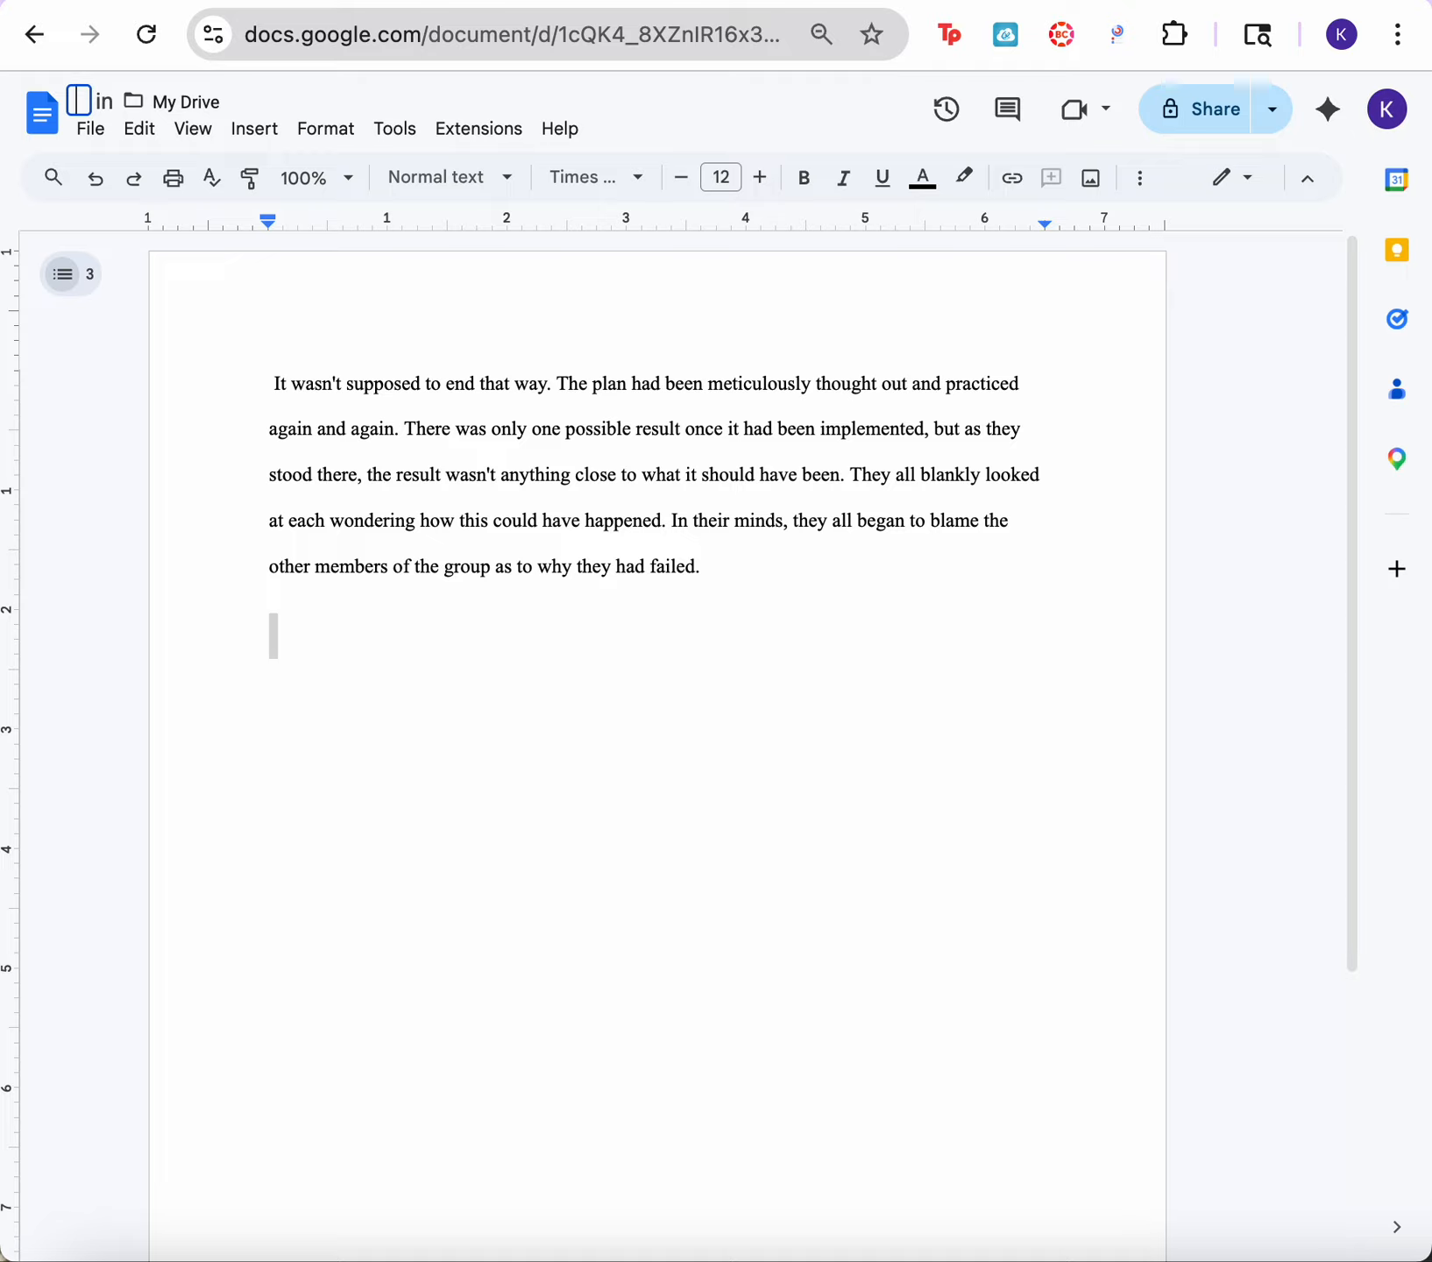
pyautogui.write('story')
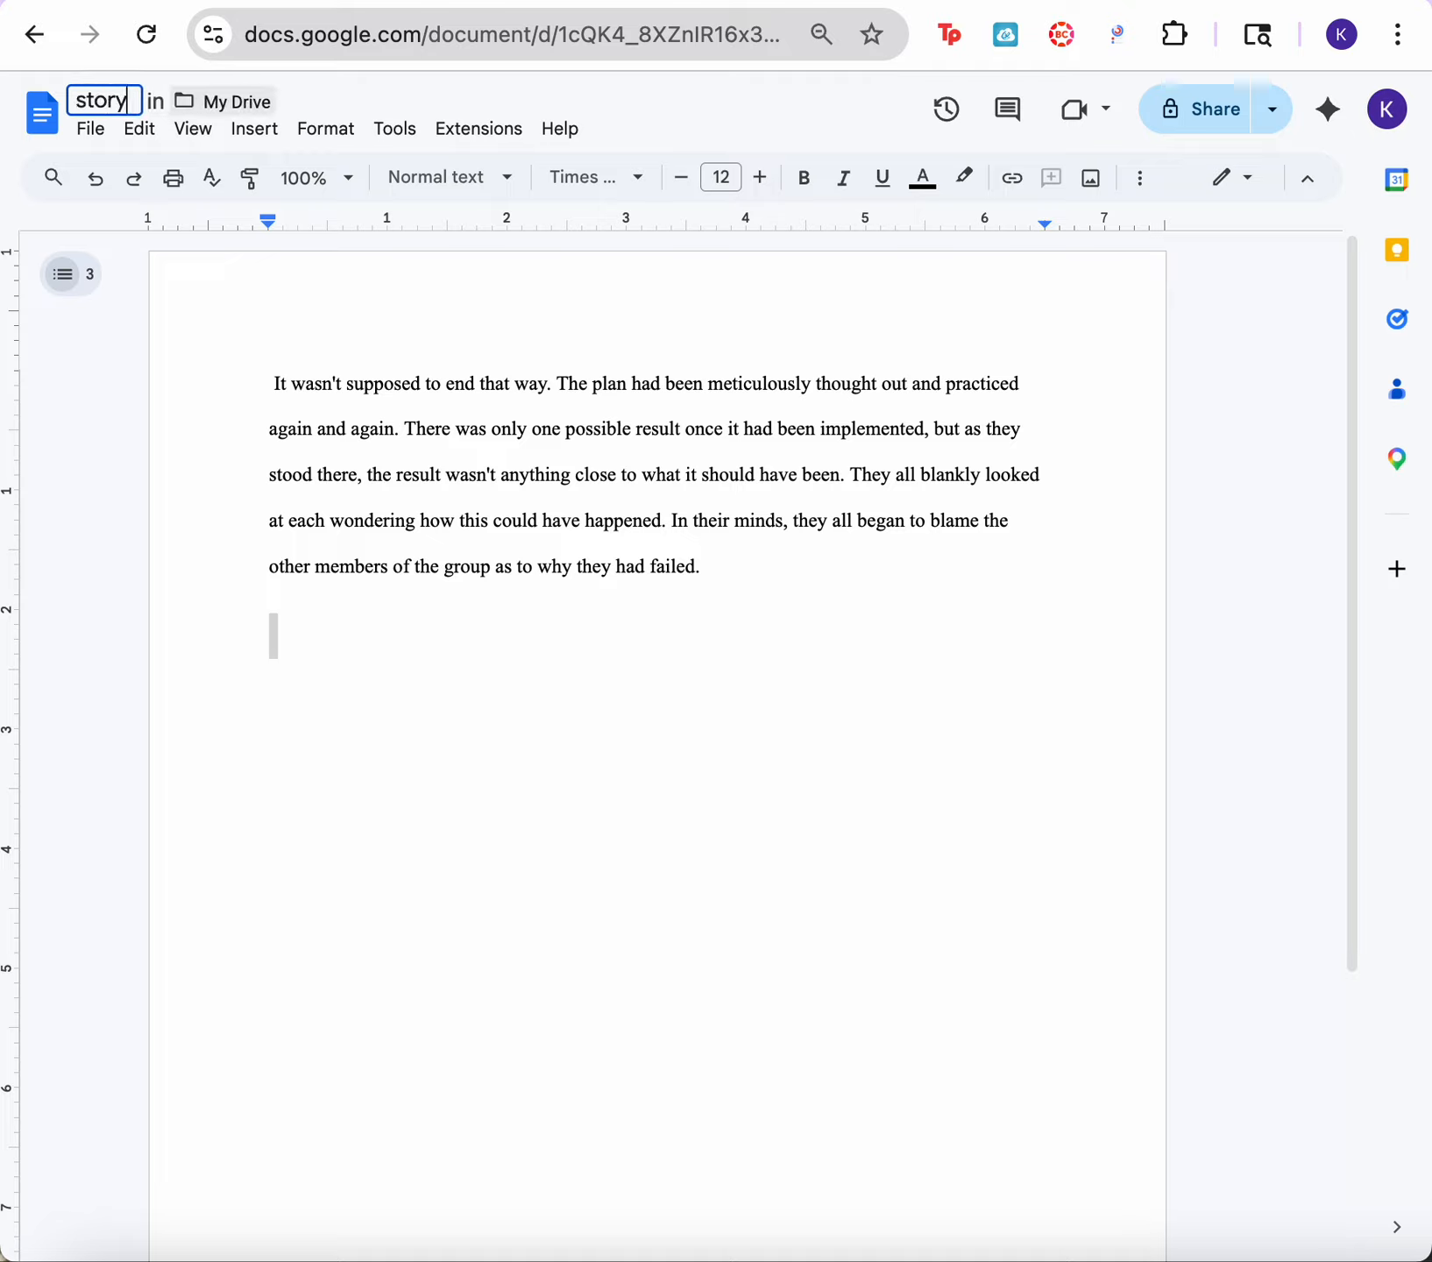
pyautogui.click(461, 767)
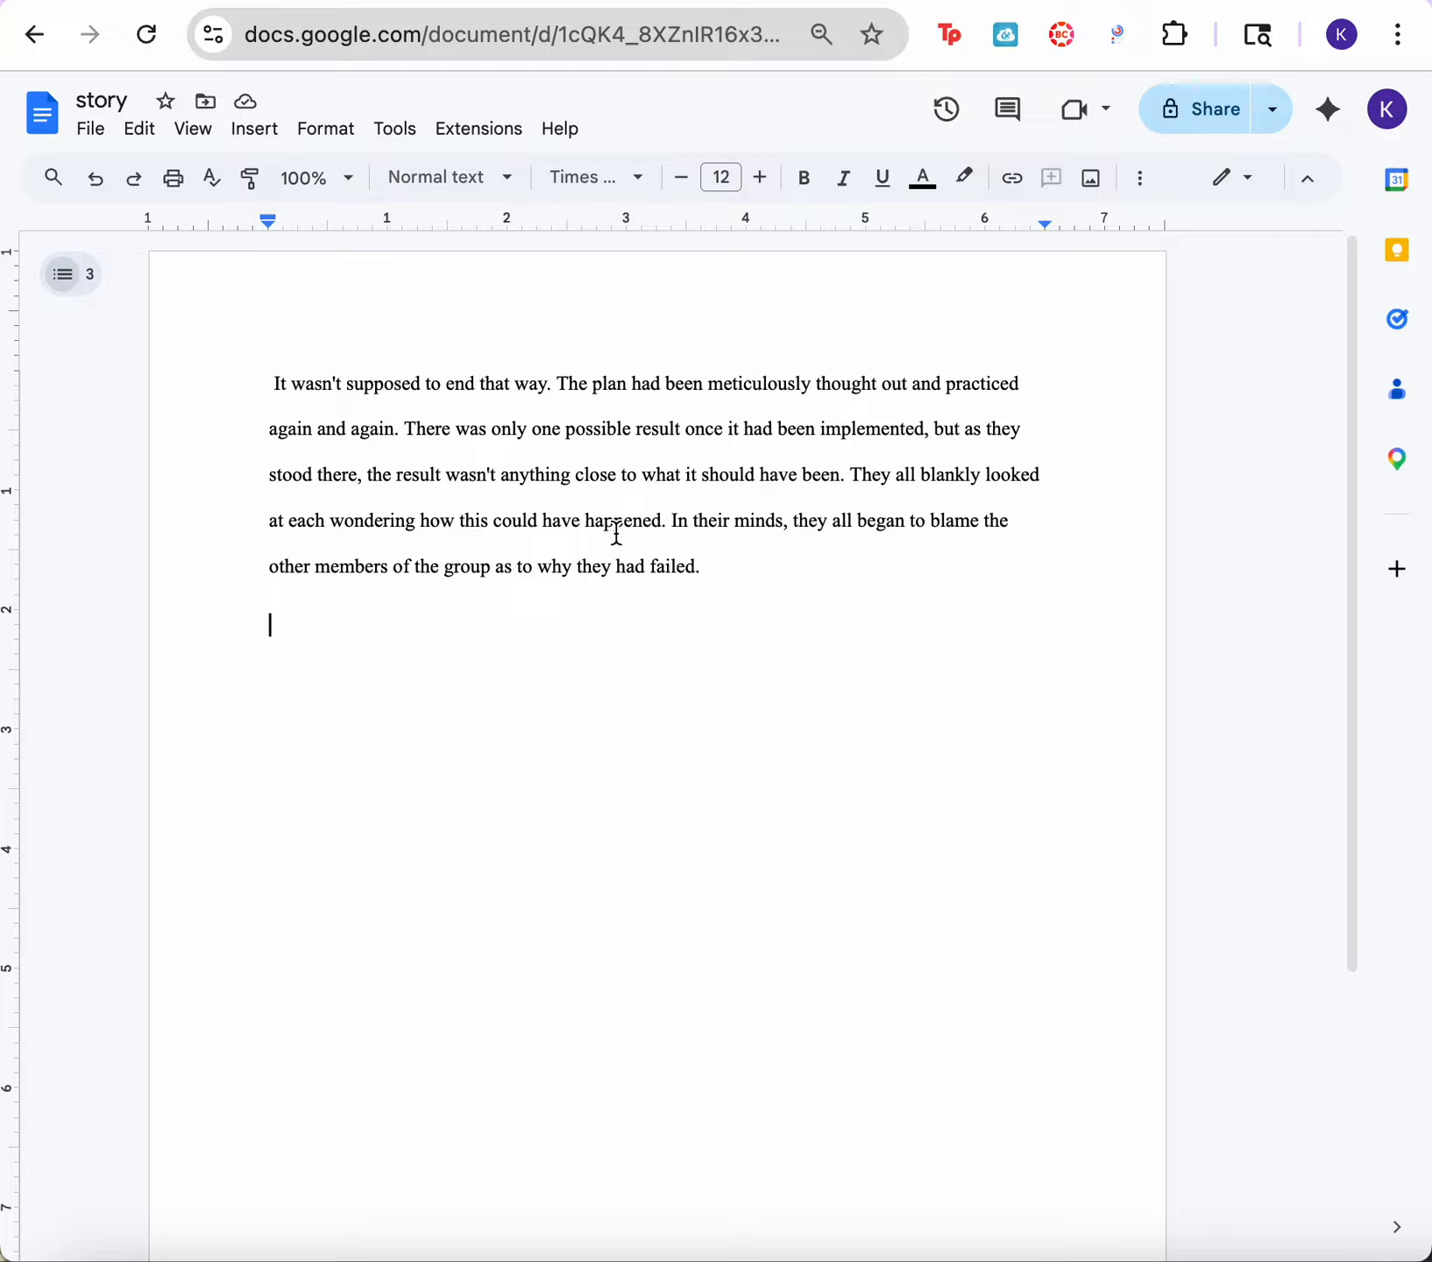
# Step: Reopen "story" from the Docs home page and check each of its document tabs, ending on tab 1
pyautogui.click(39, 129)
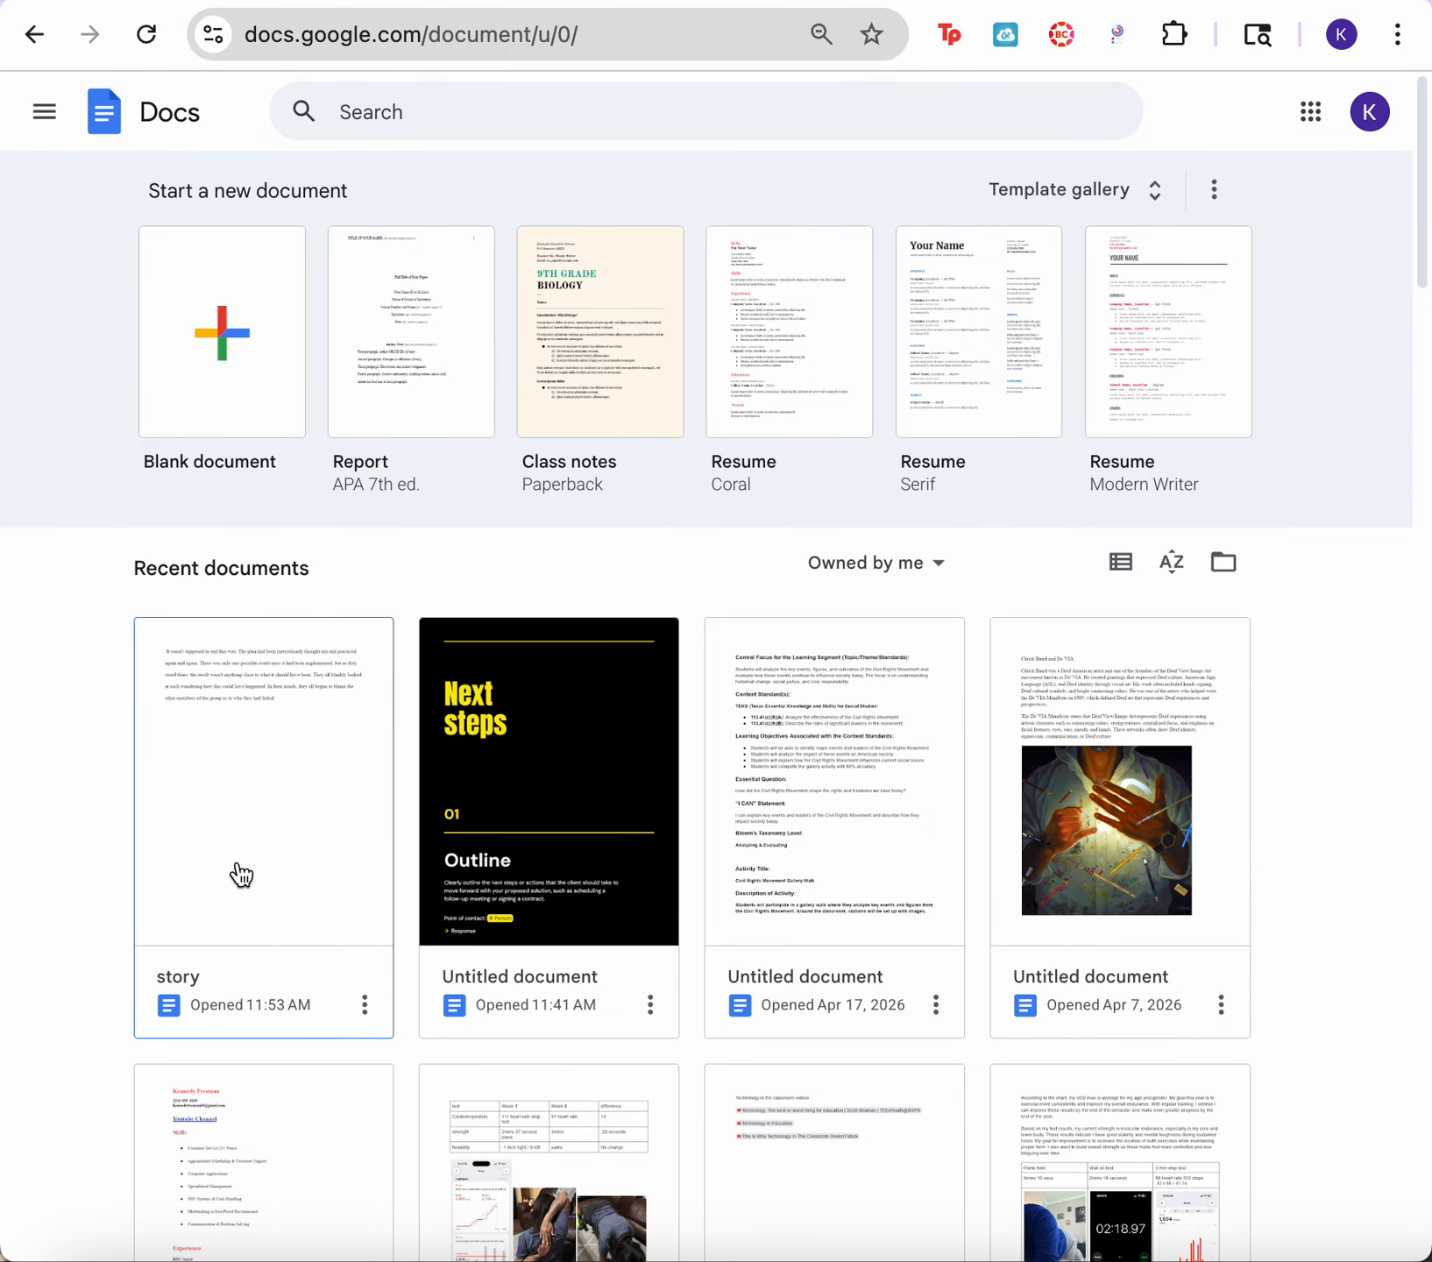
pyautogui.click(267, 827)
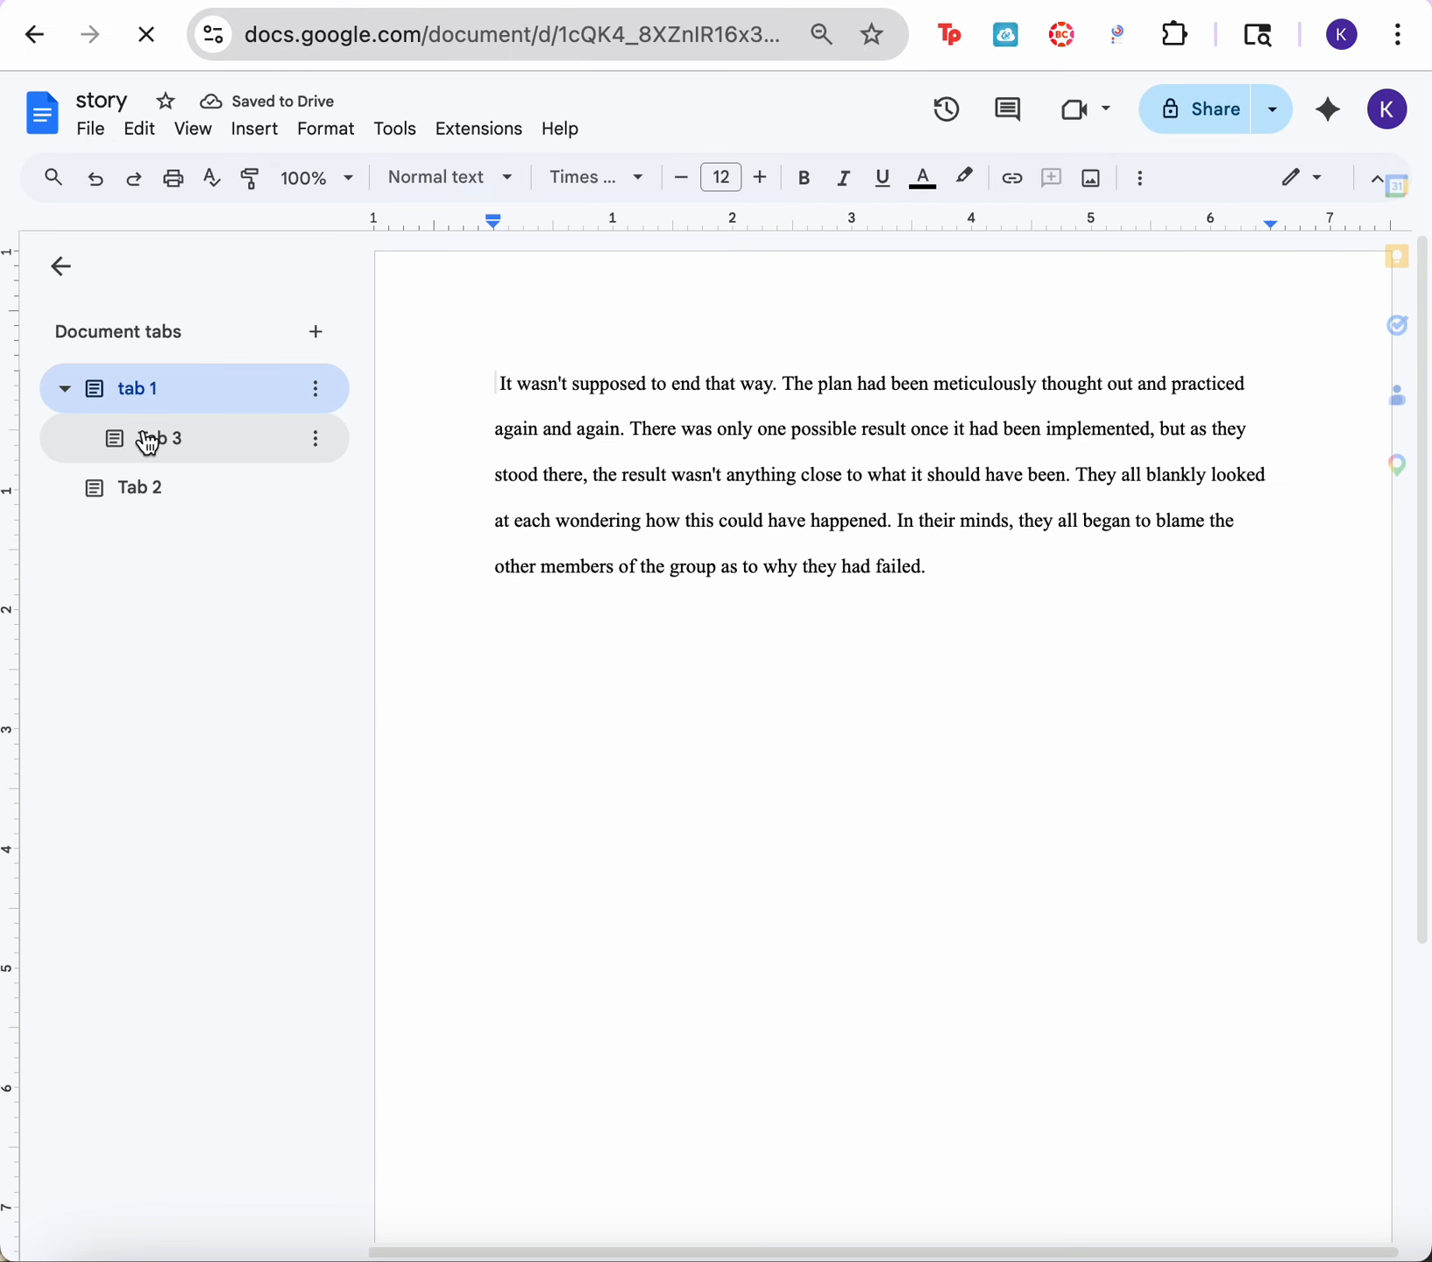
pyautogui.click(165, 455)
pyautogui.click(168, 500)
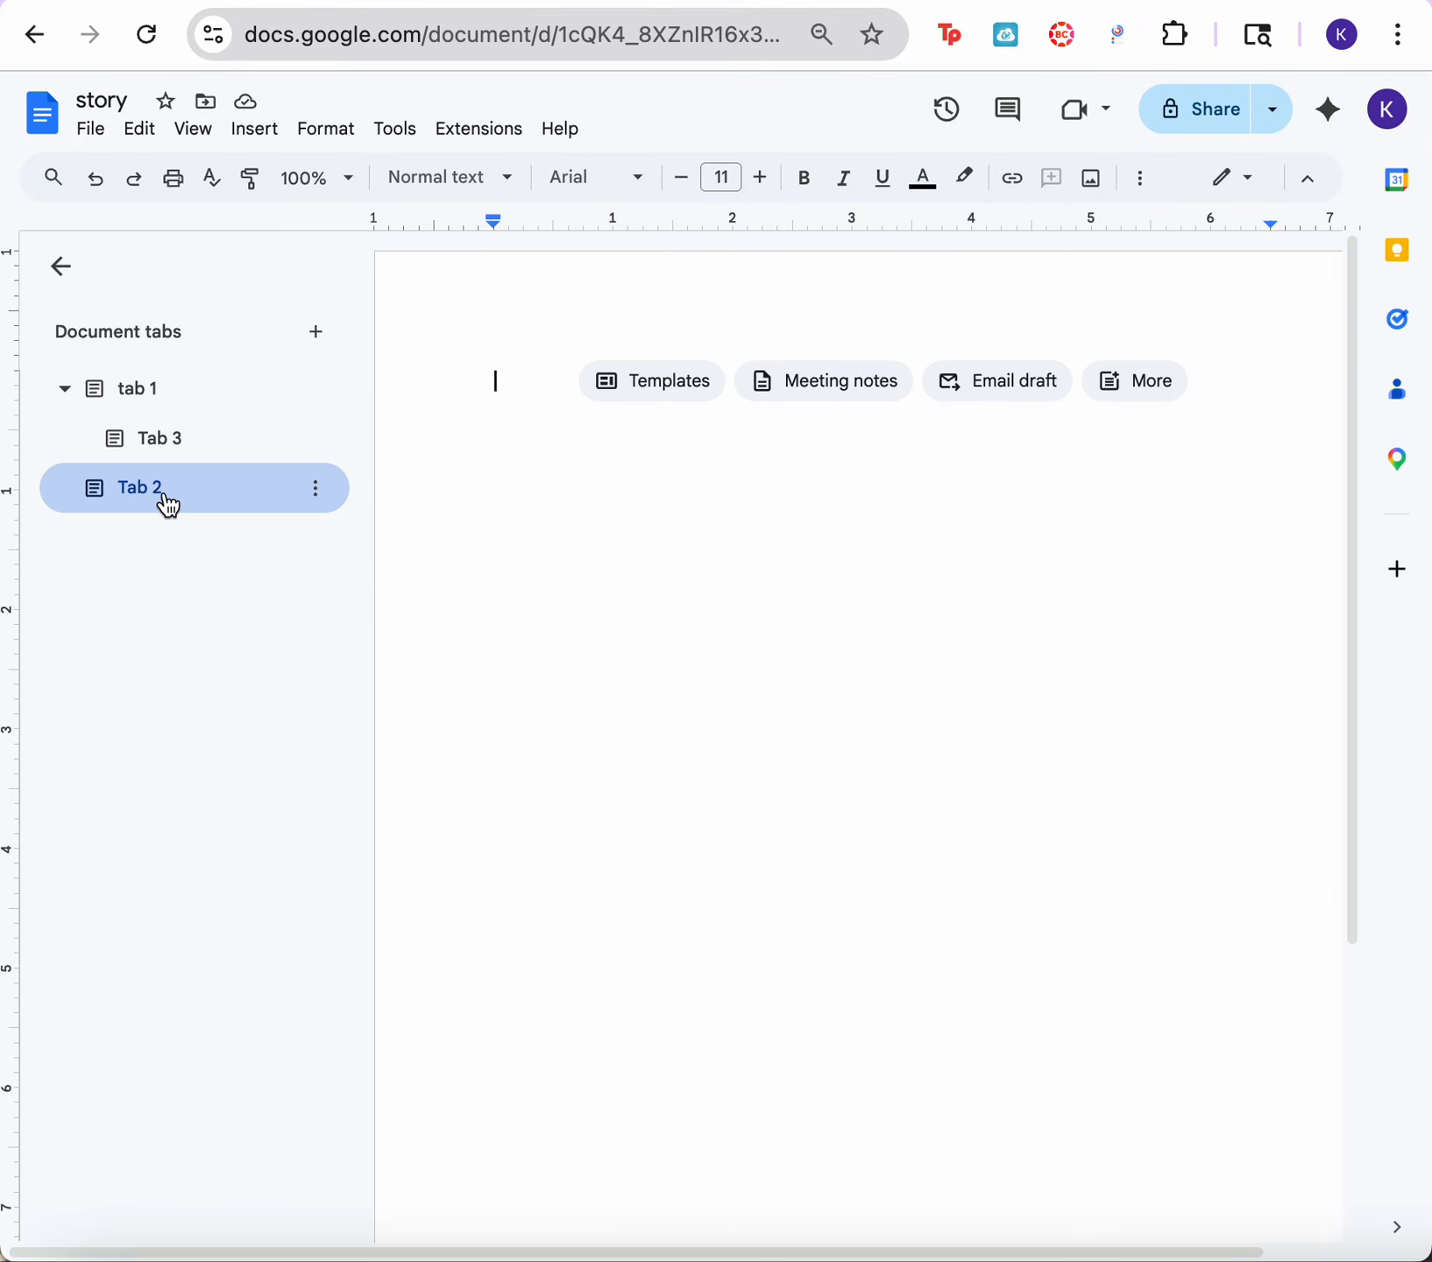
pyautogui.click(138, 399)
pyautogui.click(61, 263)
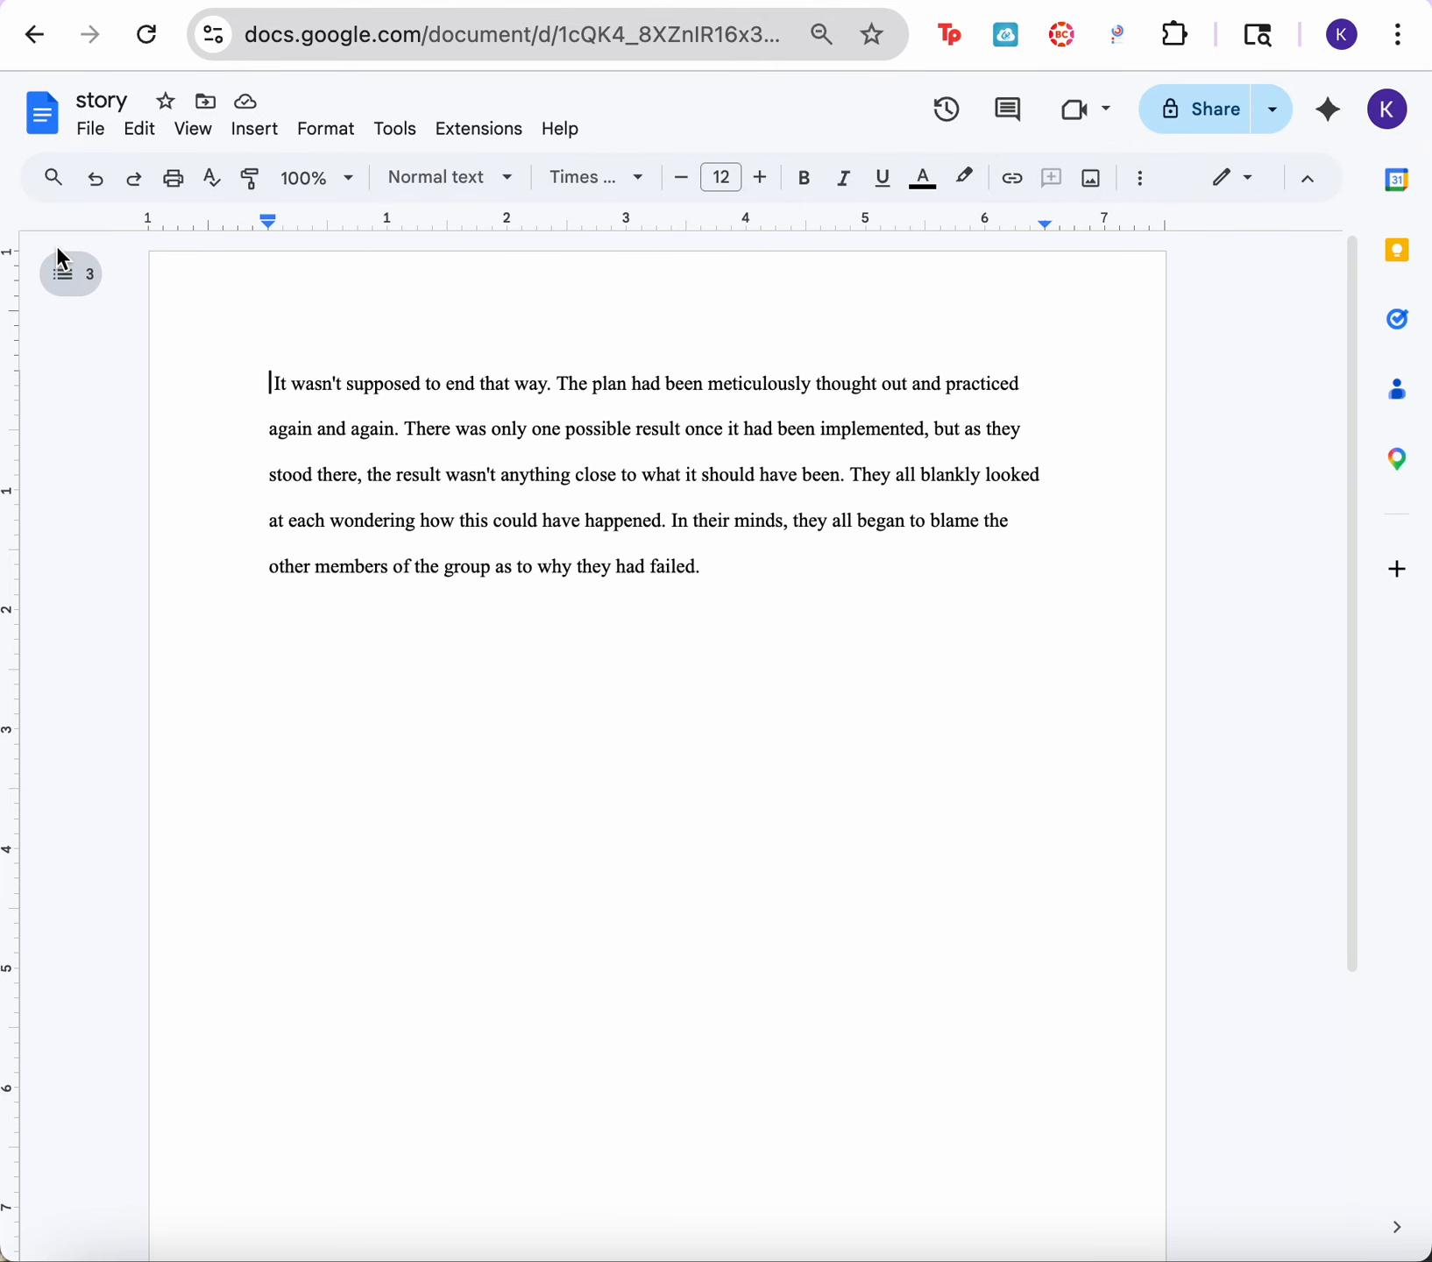